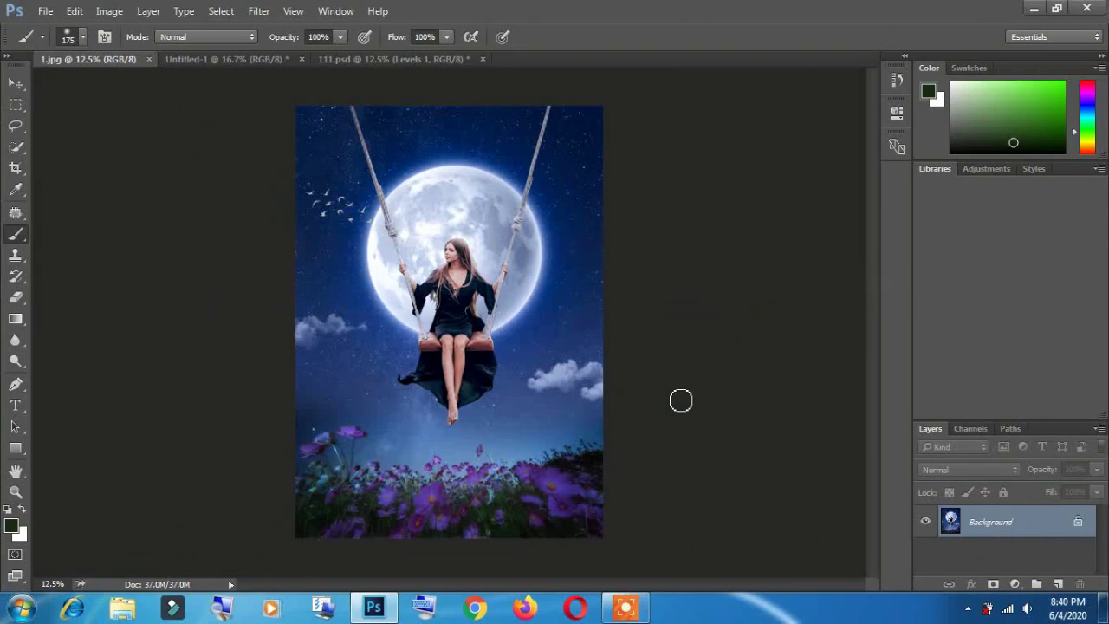
Drag the starry lake photo from the STOCK folder into Untitled-1 and stretch it to canvas width.
click(1032, 9)
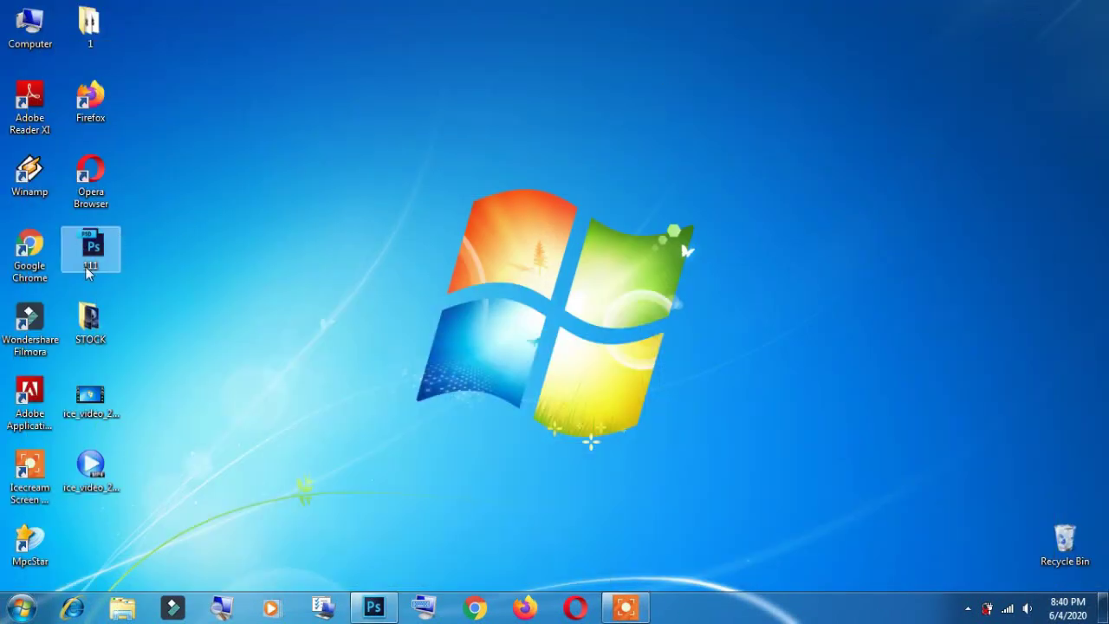
double_click(91, 319)
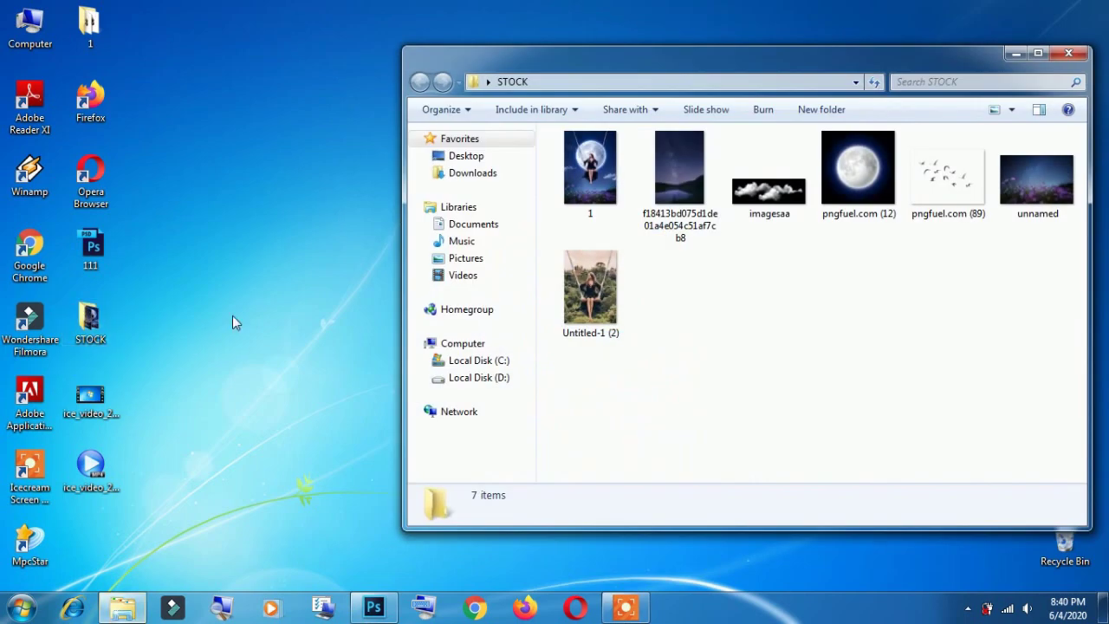
click(672, 201)
mouse_move(673, 201)
mouse_down()
mouse_move(384, 611)
mouse_move(457, 349)
mouse_move(504, 335)
mouse_up()
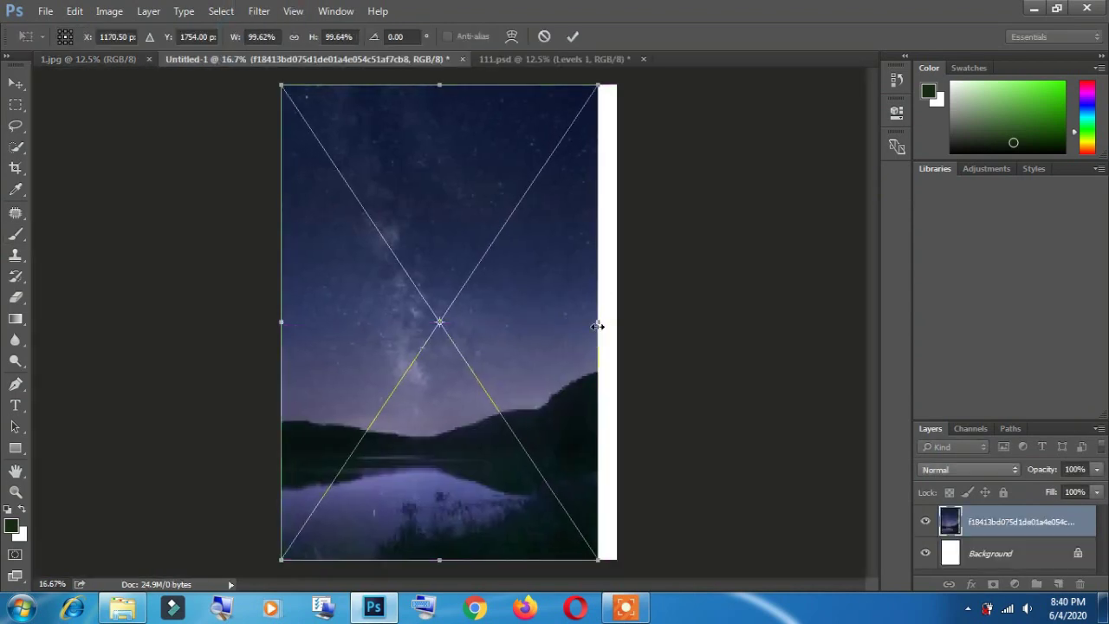
mouse_move(598, 322)
mouse_down()
mouse_move(610, 326)
mouse_move(598, 326)
mouse_up()
key(b)
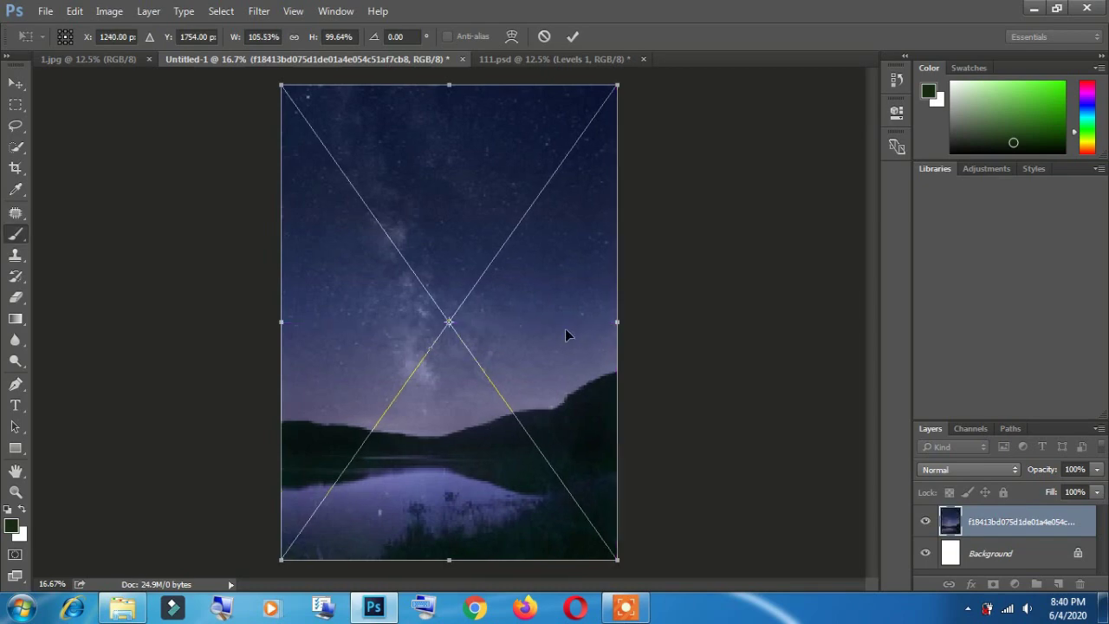
key(Return)
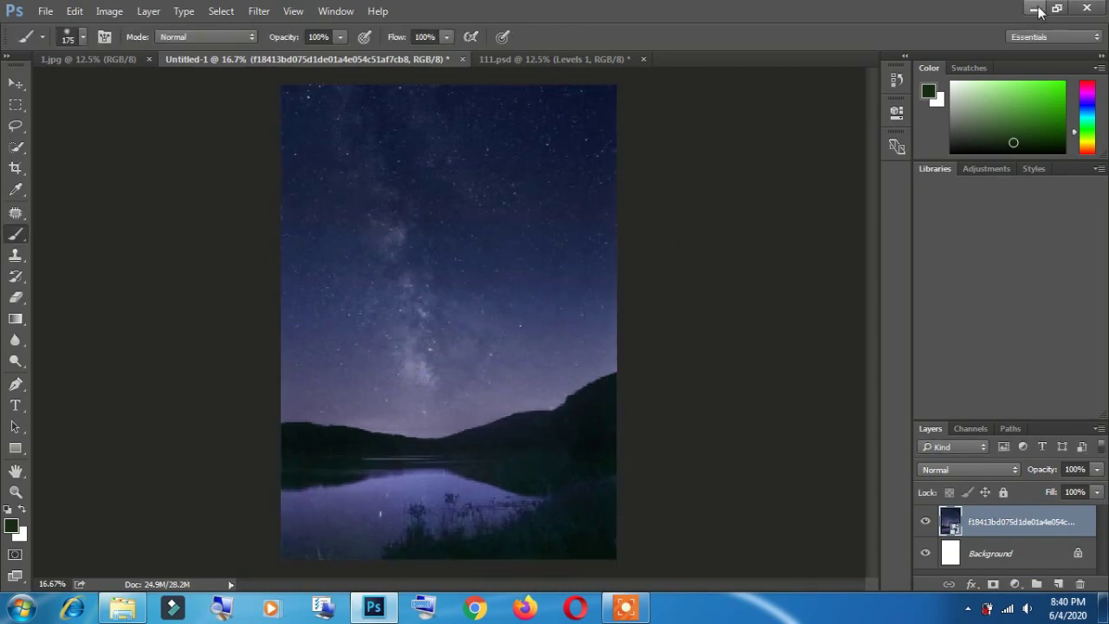
Add the flower field image, scale it across the lower canvas, and hide its layer.
click(1033, 9)
mouse_move(1019, 152)
mouse_down()
mouse_move(385, 617)
mouse_move(486, 498)
mouse_up()
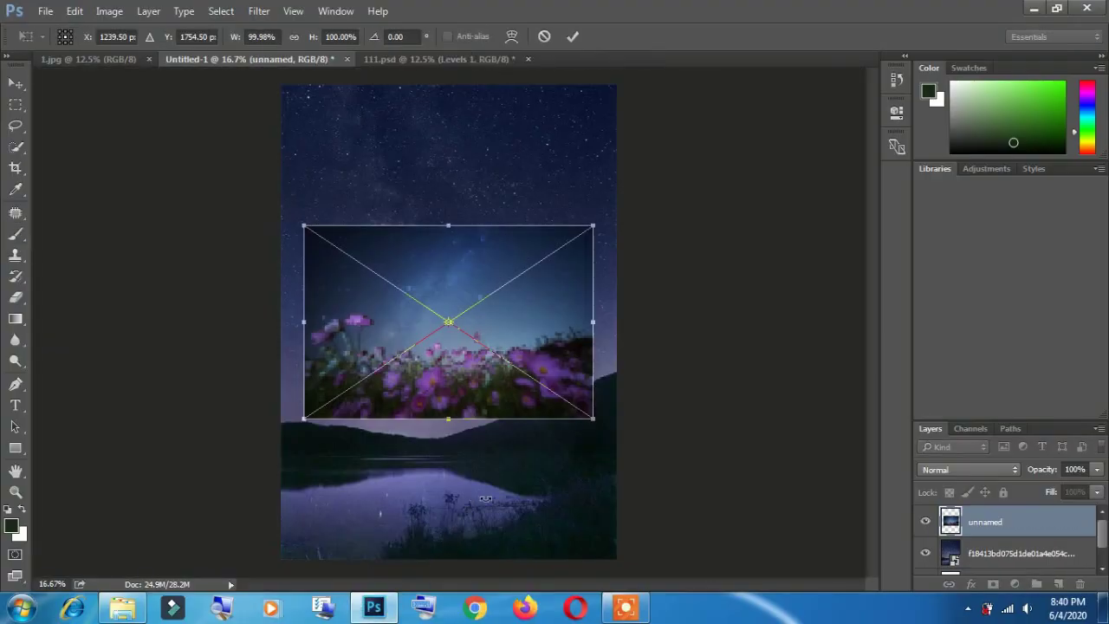
drag(465, 413, 437, 544)
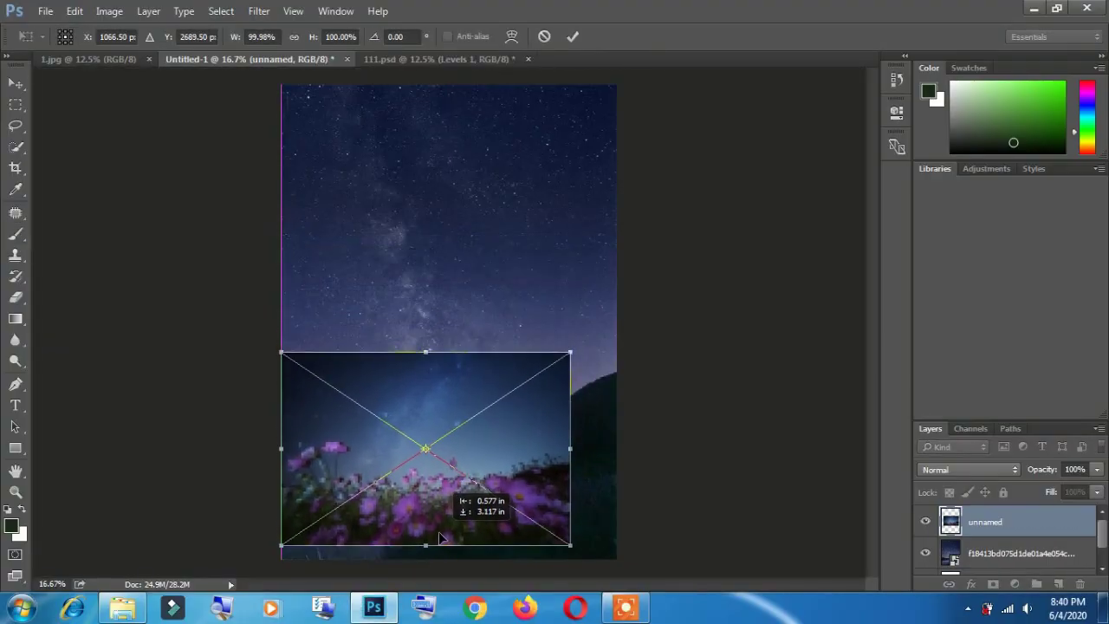
drag(571, 370, 625, 348)
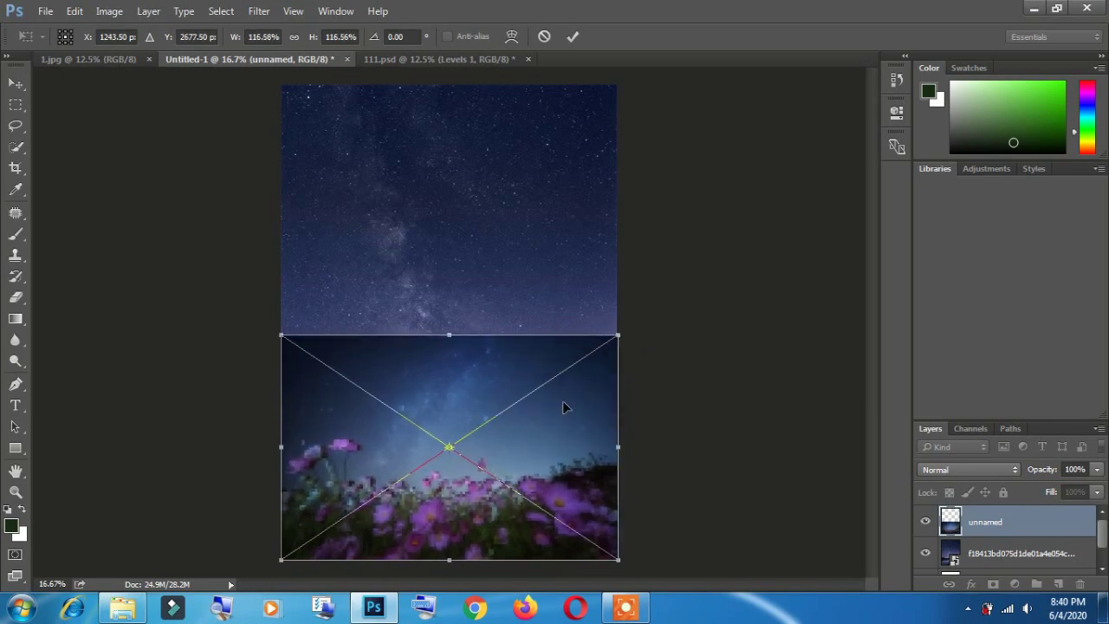
key(Return)
click(924, 523)
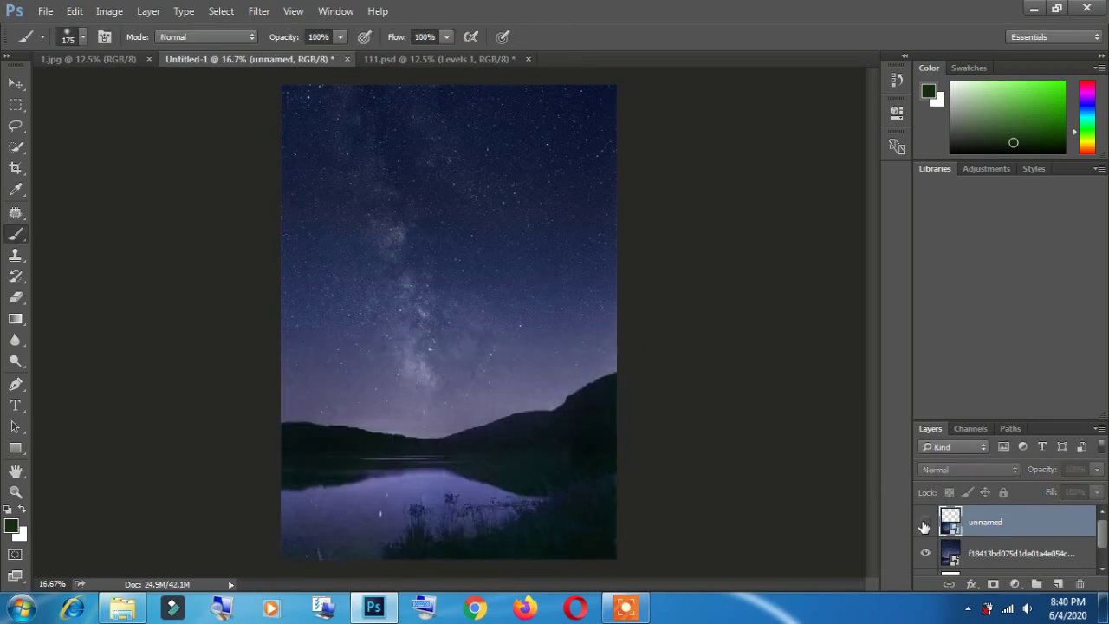
alt+click(505, 441)
alt+click(504, 441)
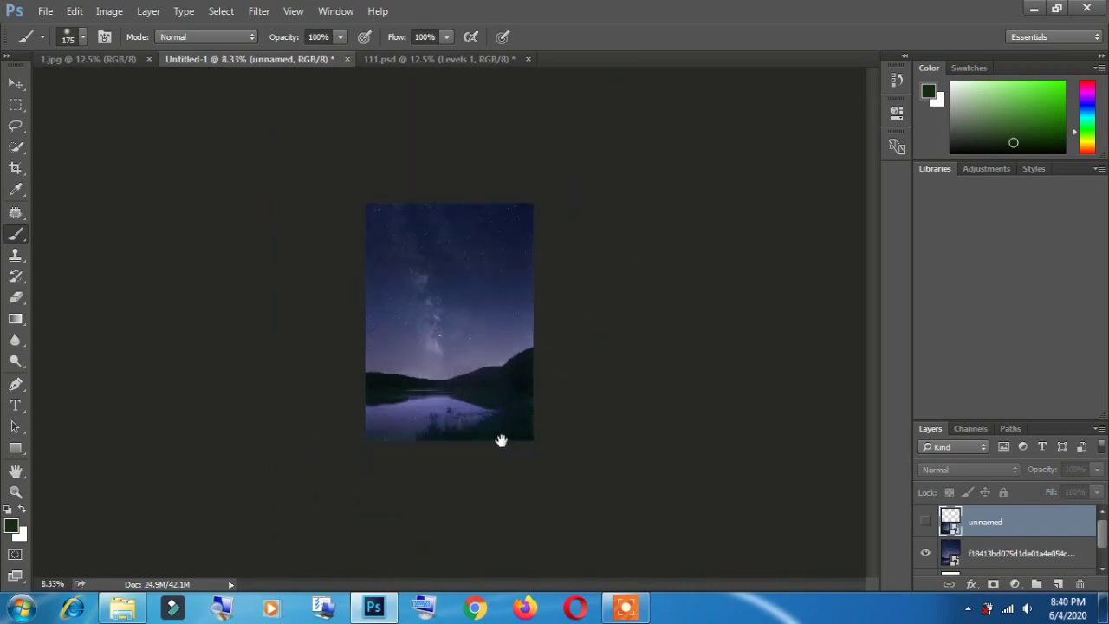
Enlarge the canvas with the Crop tool, extending the top edge and both sides.
key(v)
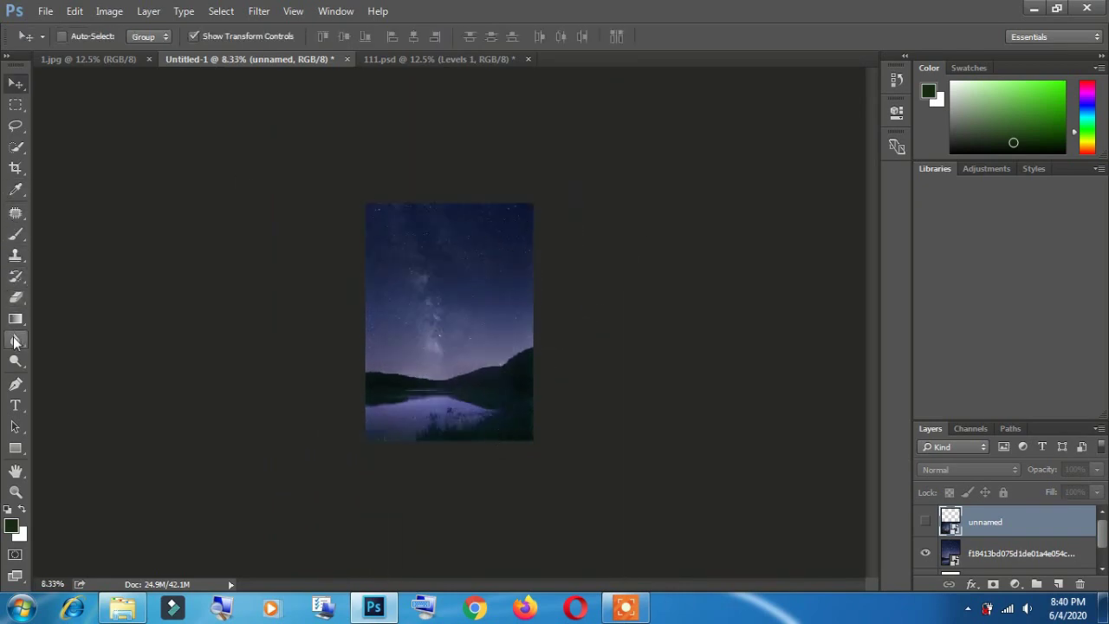
click(17, 174)
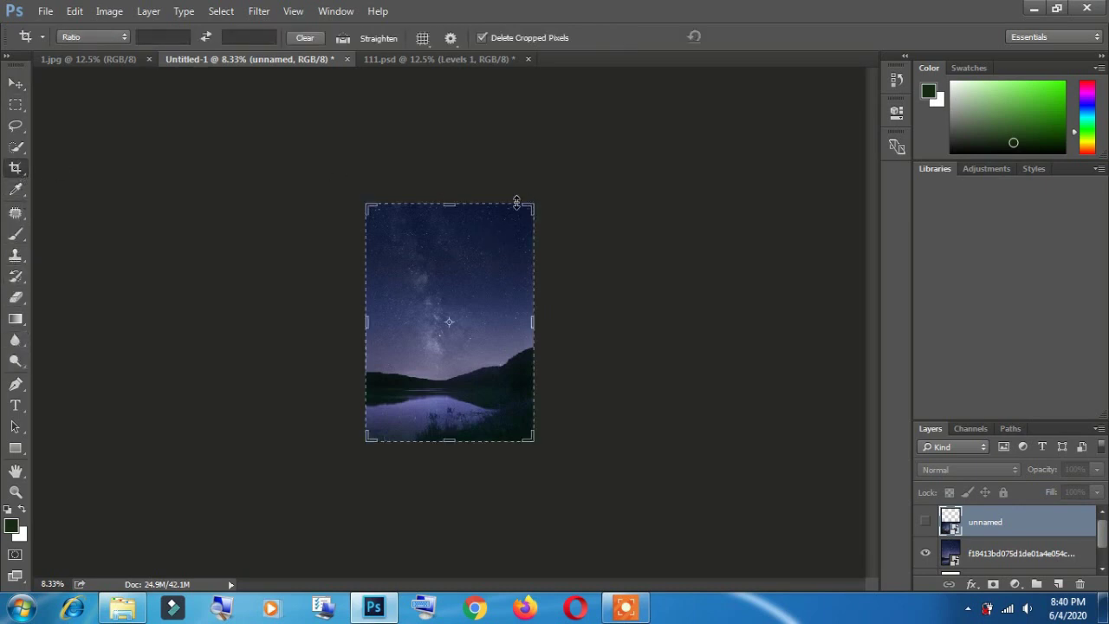
drag(458, 200, 457, 173)
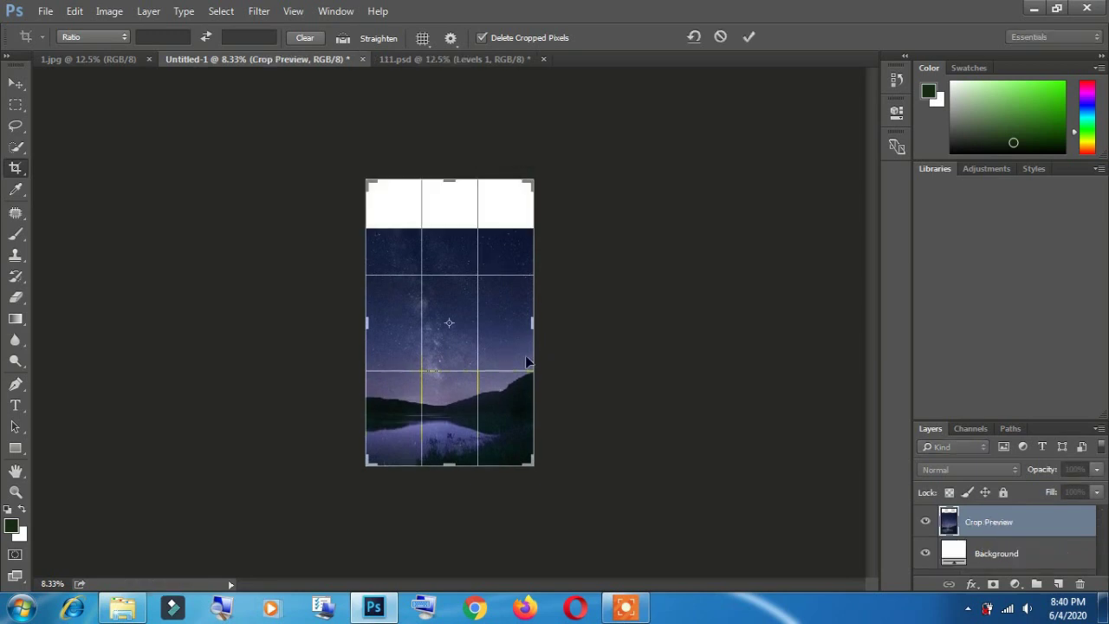
drag(539, 322, 543, 322)
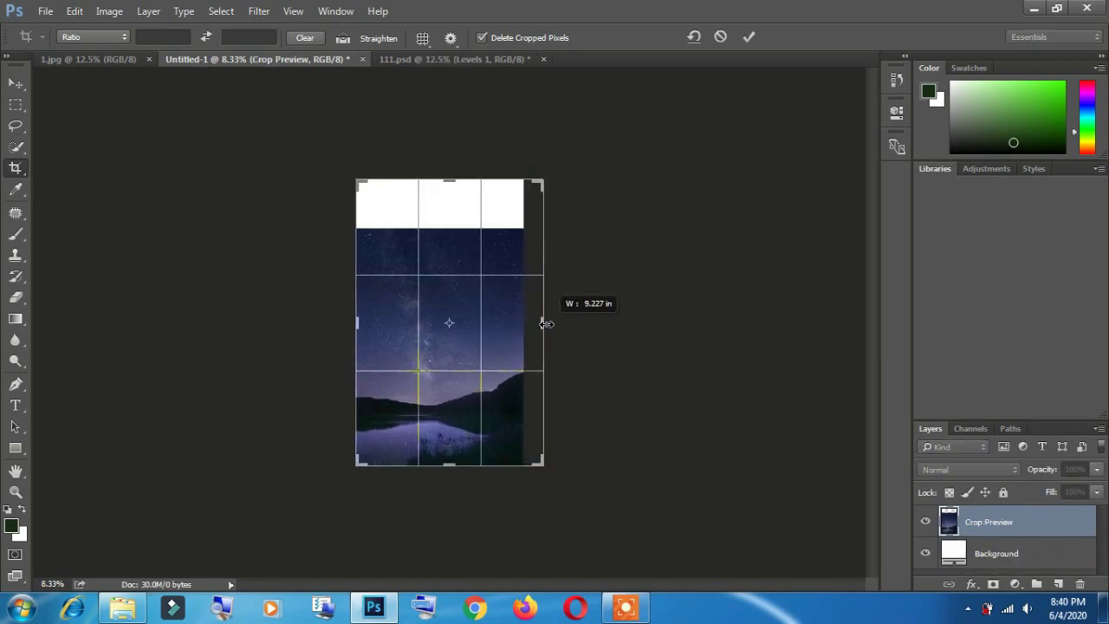
drag(453, 171, 453, 164)
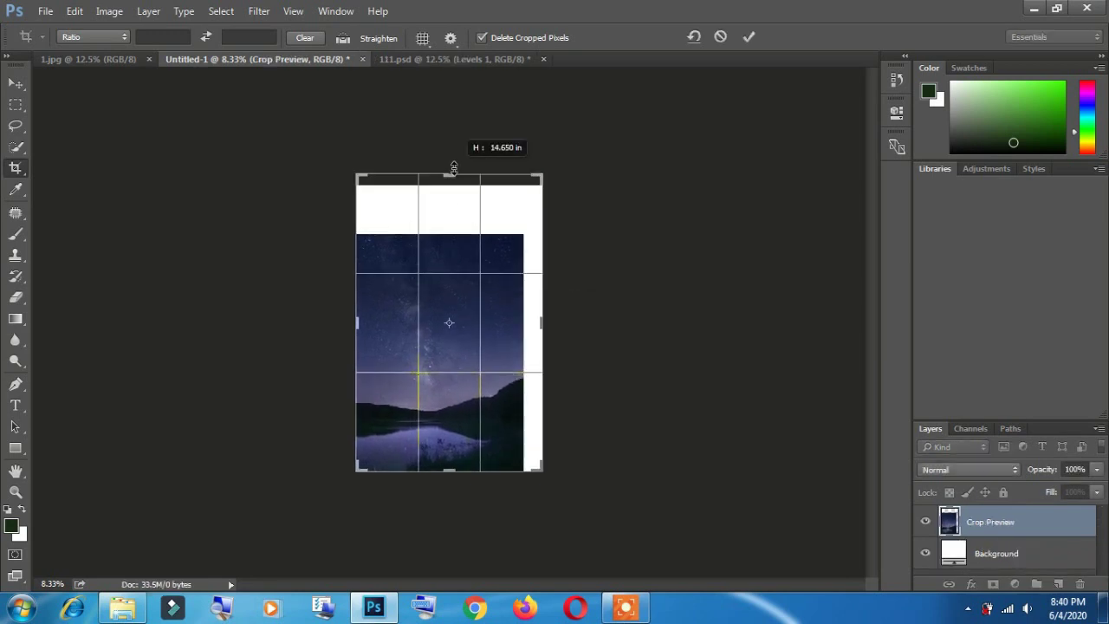
click(748, 36)
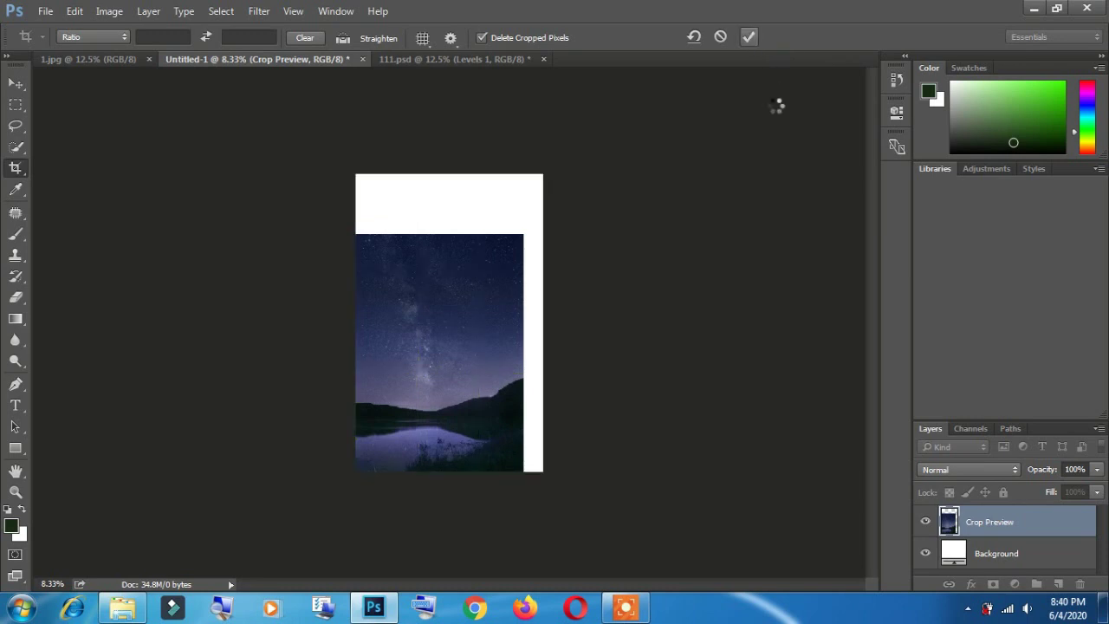
Scale the starry lake layer until it covers the whole enlarged canvas.
key(v)
right_click(471, 334)
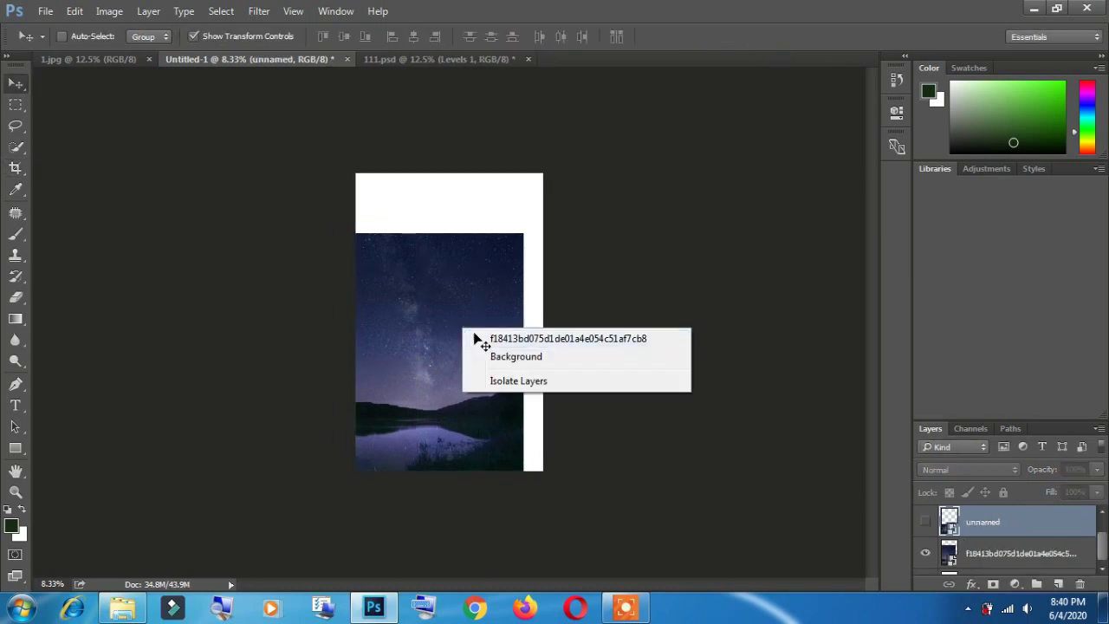
click(479, 338)
drag(525, 233, 564, 175)
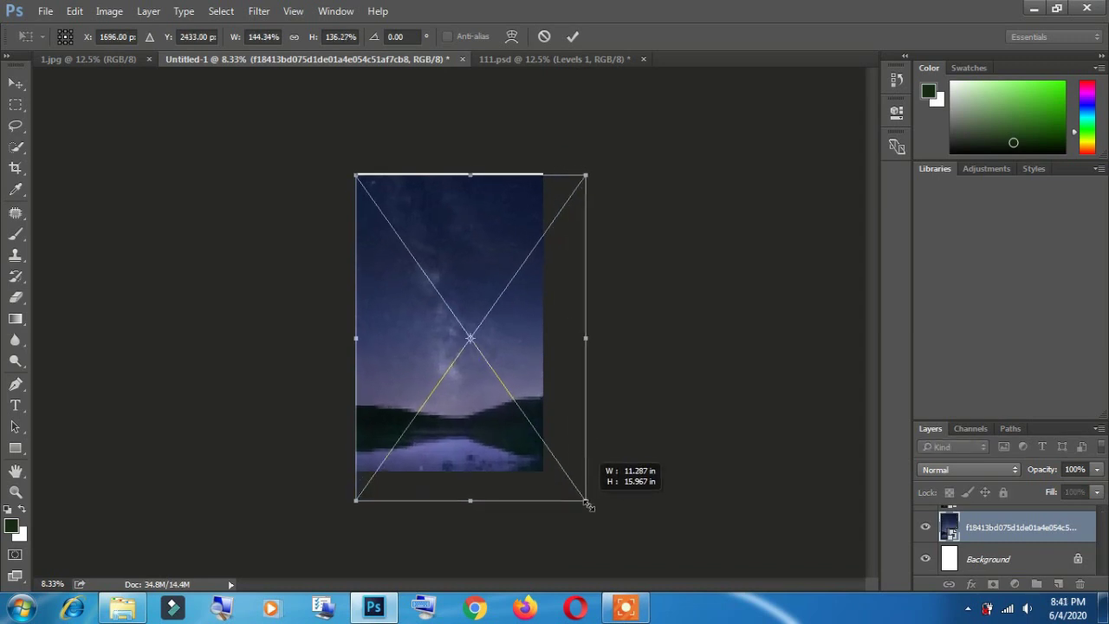
drag(566, 473, 604, 525)
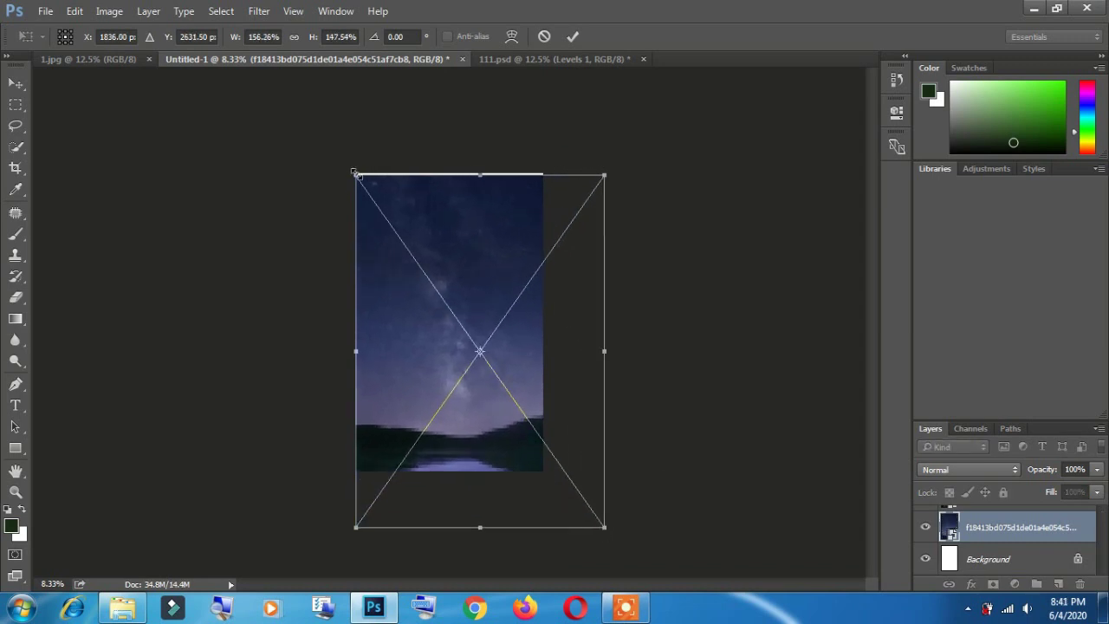
drag(355, 172, 351, 169)
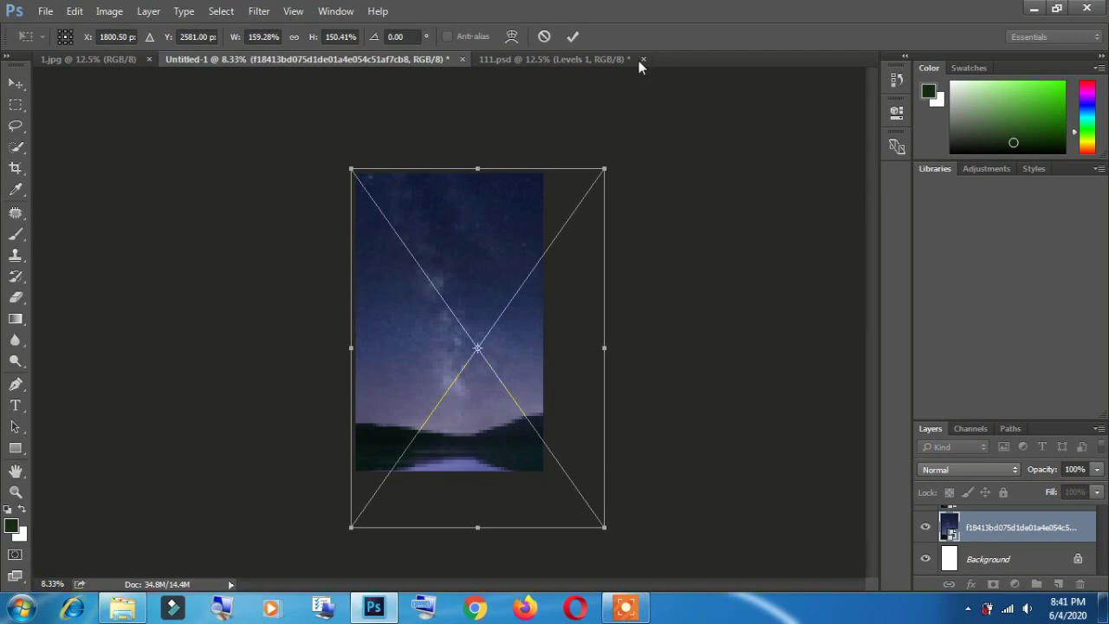
click(573, 36)
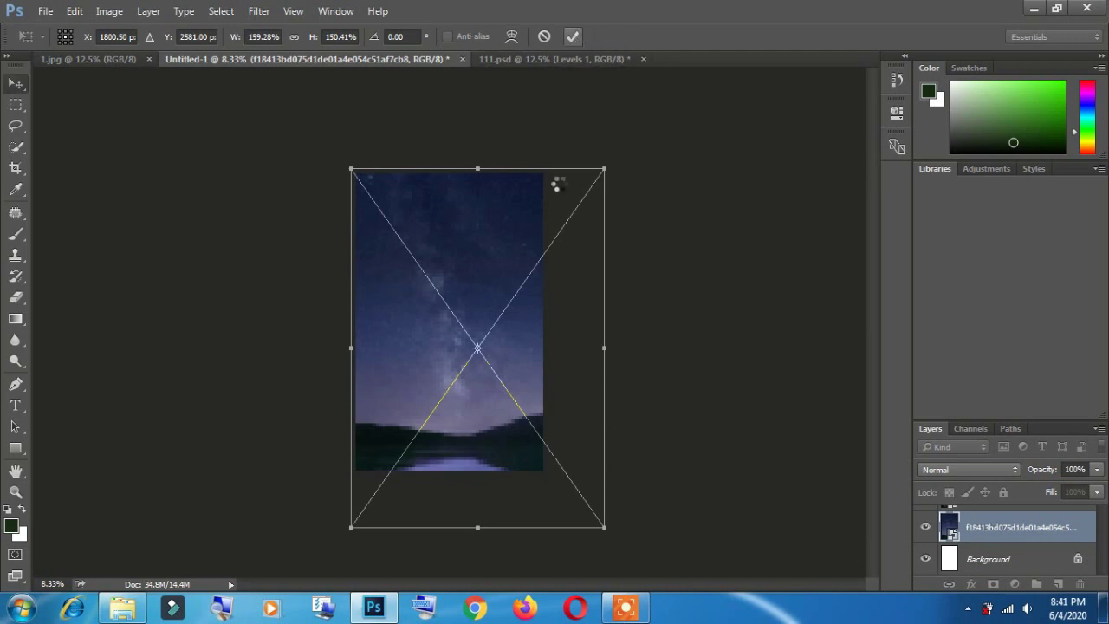
ctrl+click(496, 373)
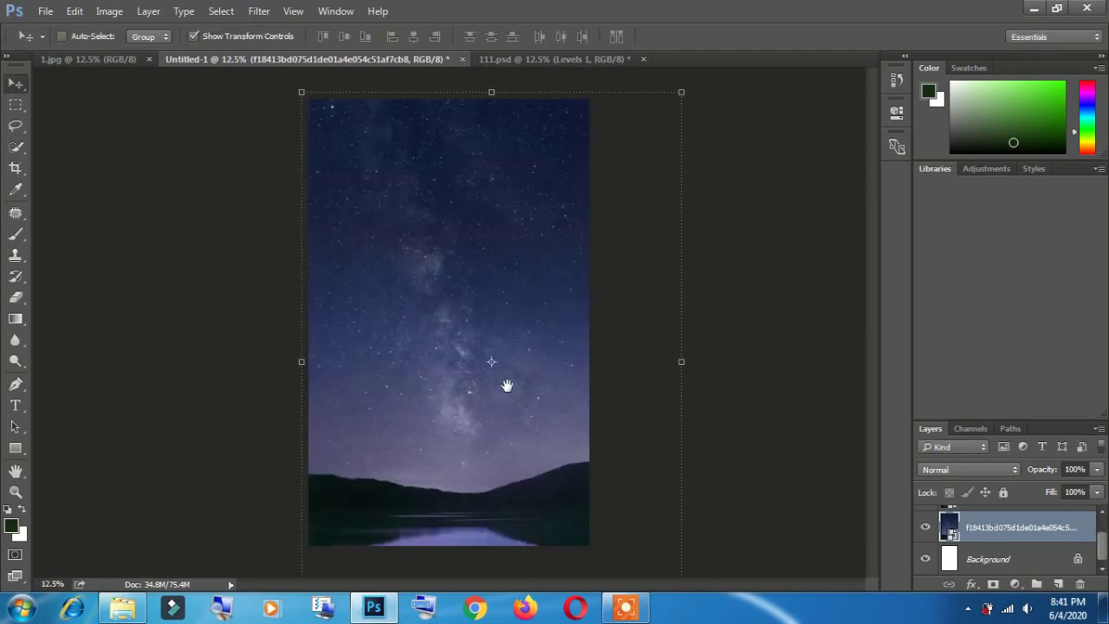
scroll(964, 543, up, 1)
Show the flower layer again and resize it to span the canvas bottom edge to edge.
click(925, 521)
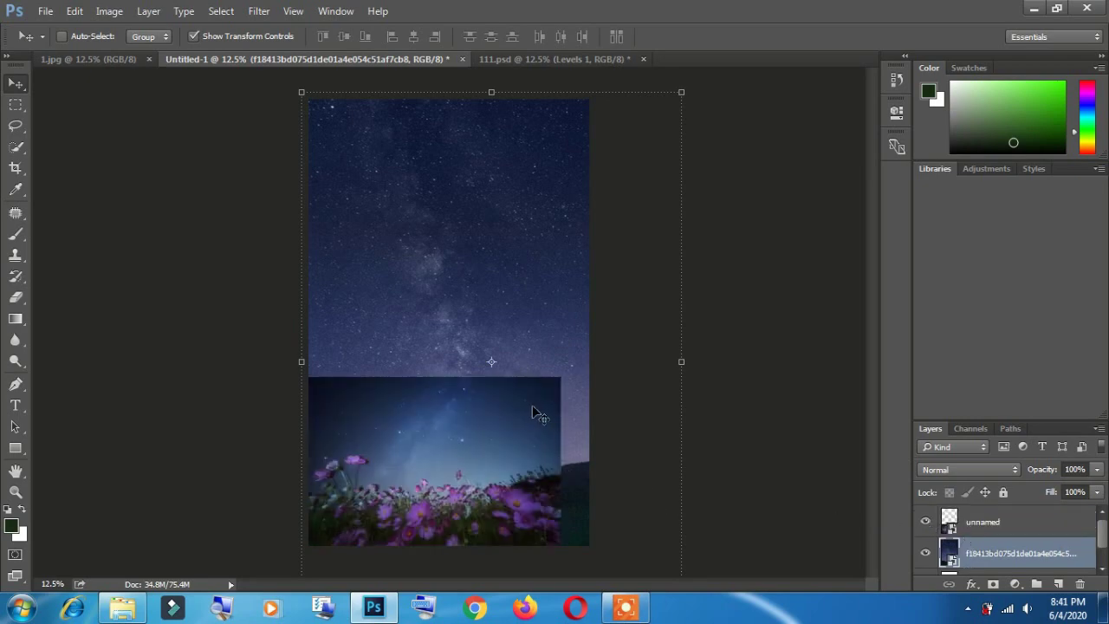
right_click(534, 411)
click(559, 421)
drag(563, 374, 604, 350)
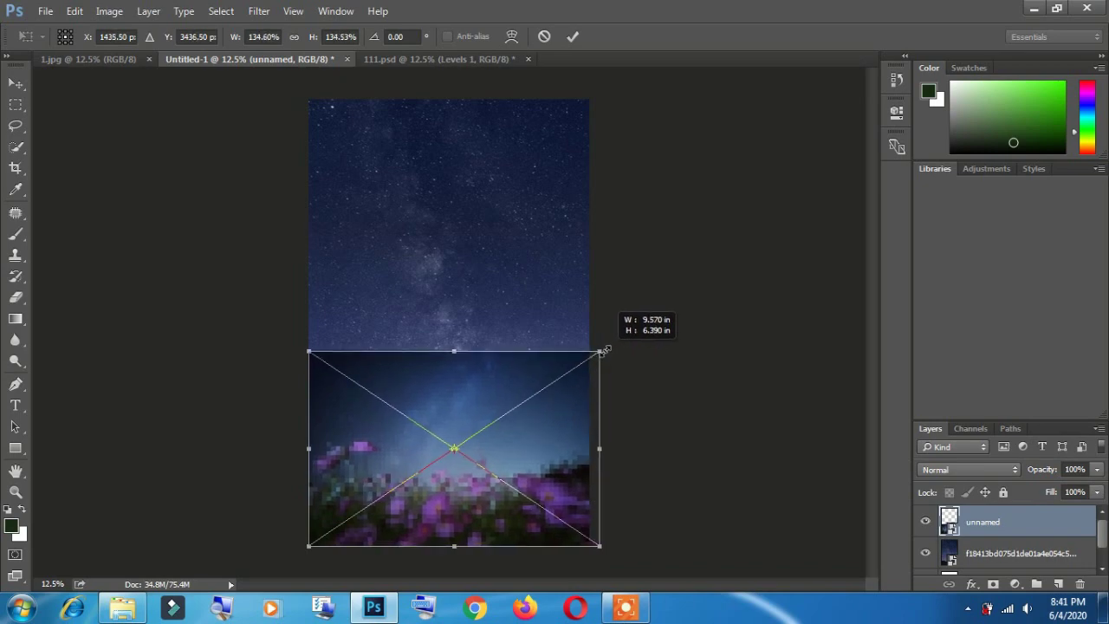
double_click(471, 385)
drag(460, 396, 460, 396)
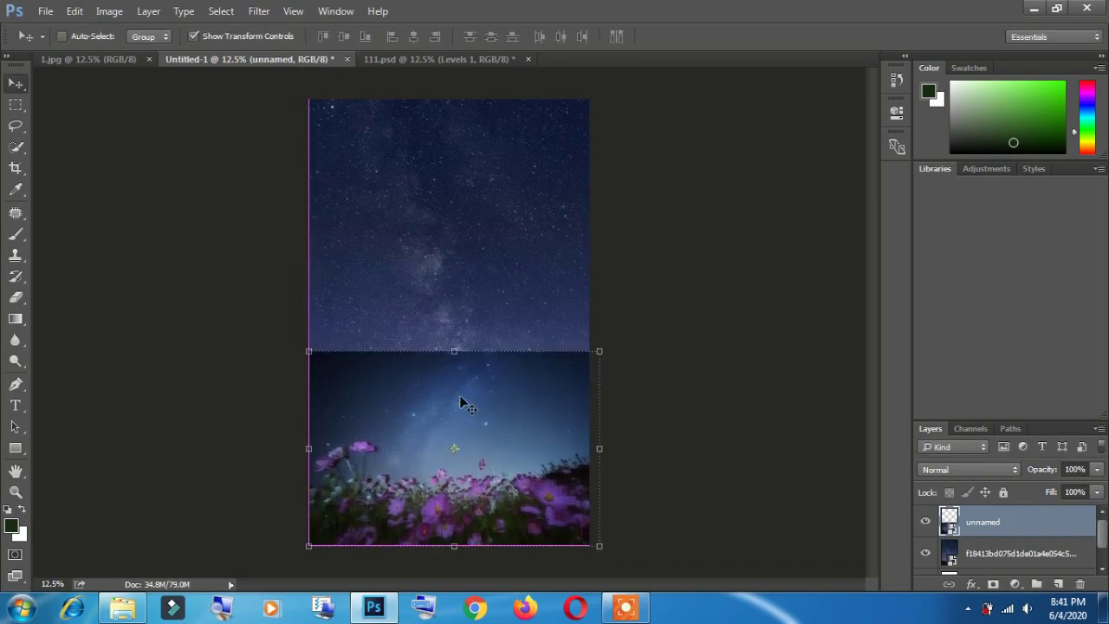
drag(600, 351, 604, 347)
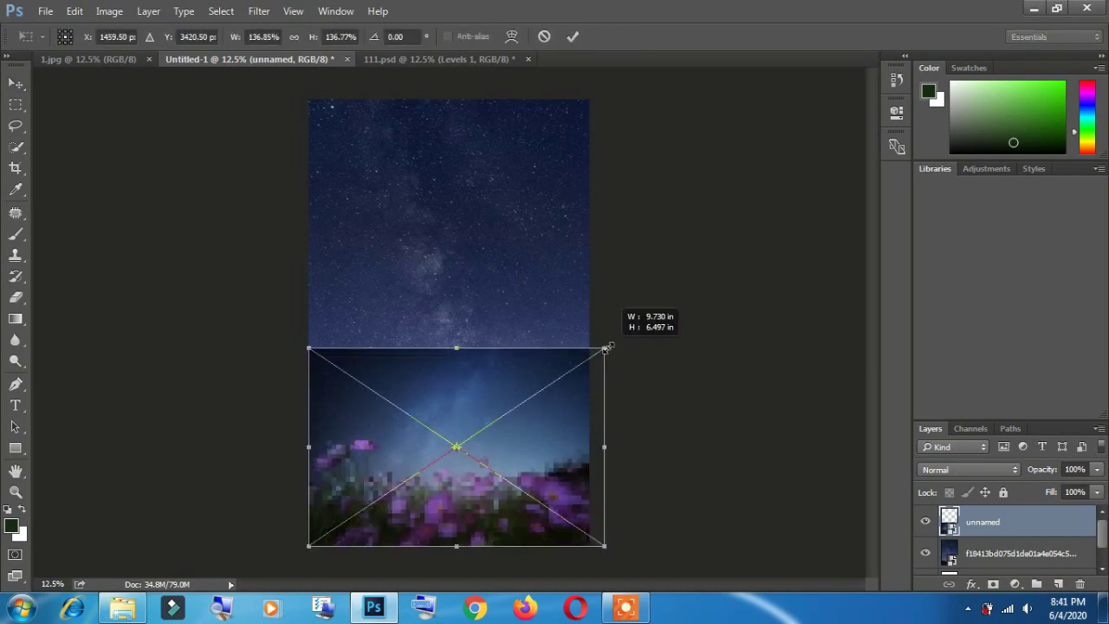
double_click(552, 428)
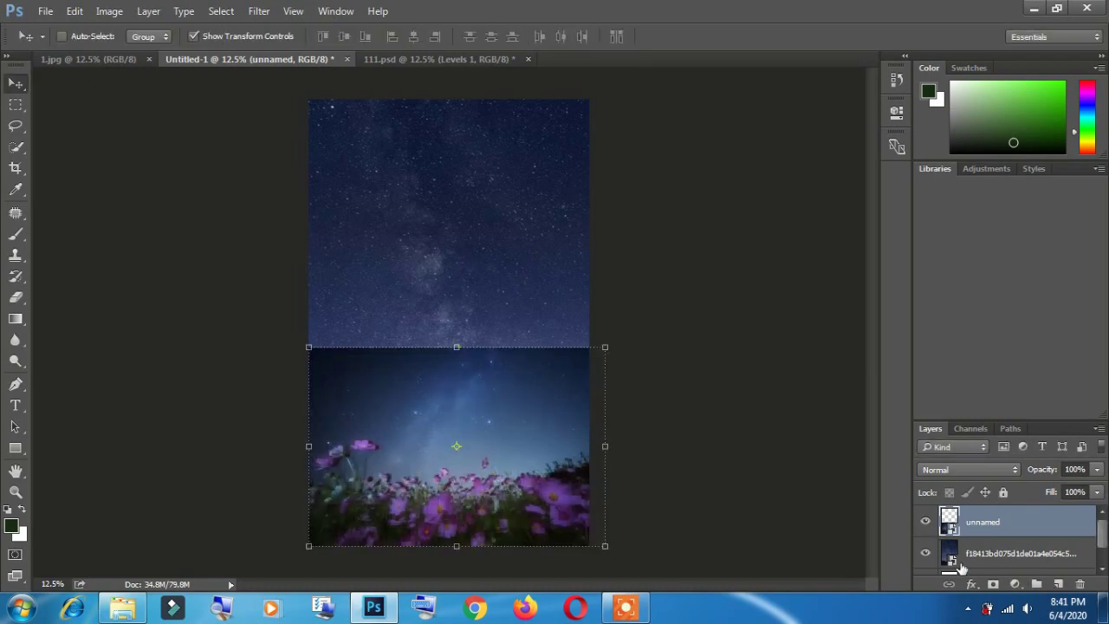
Mask the flower layer and paint black at 64% opacity along the seam to blend it into the sky.
click(992, 584)
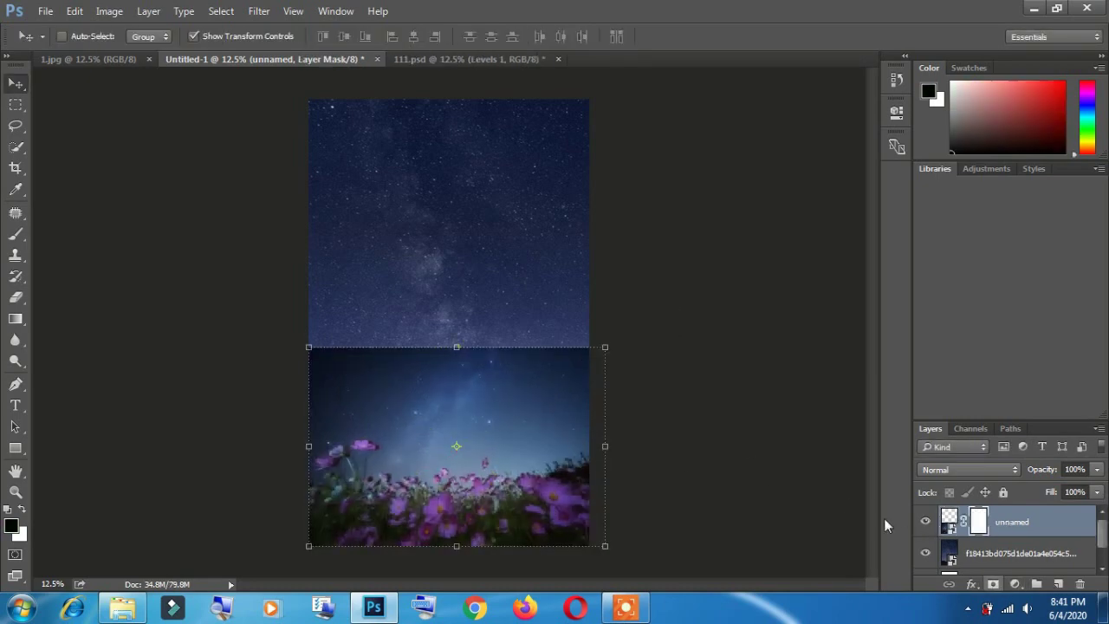
click(16, 234)
drag(289, 41, 278, 41)
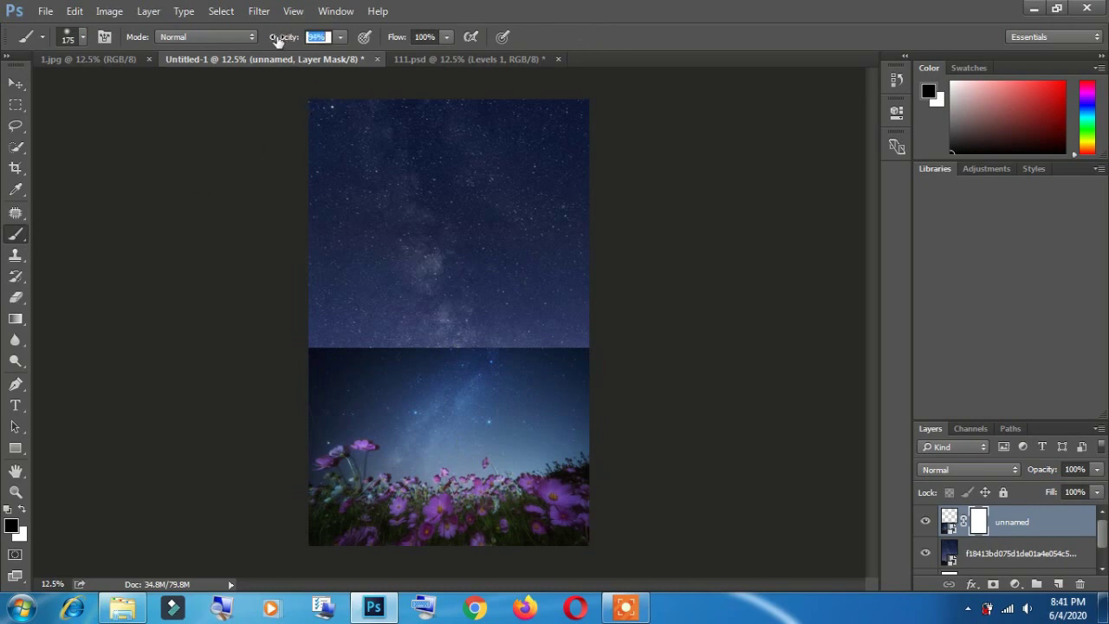
drag(396, 39, 366, 39)
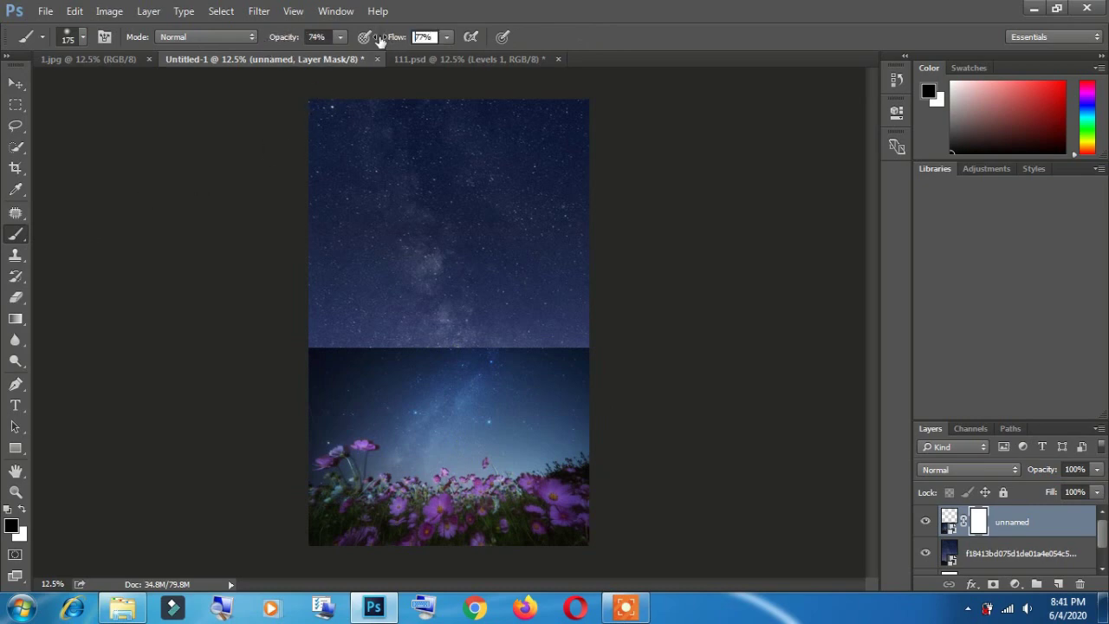
drag(282, 41, 273, 41)
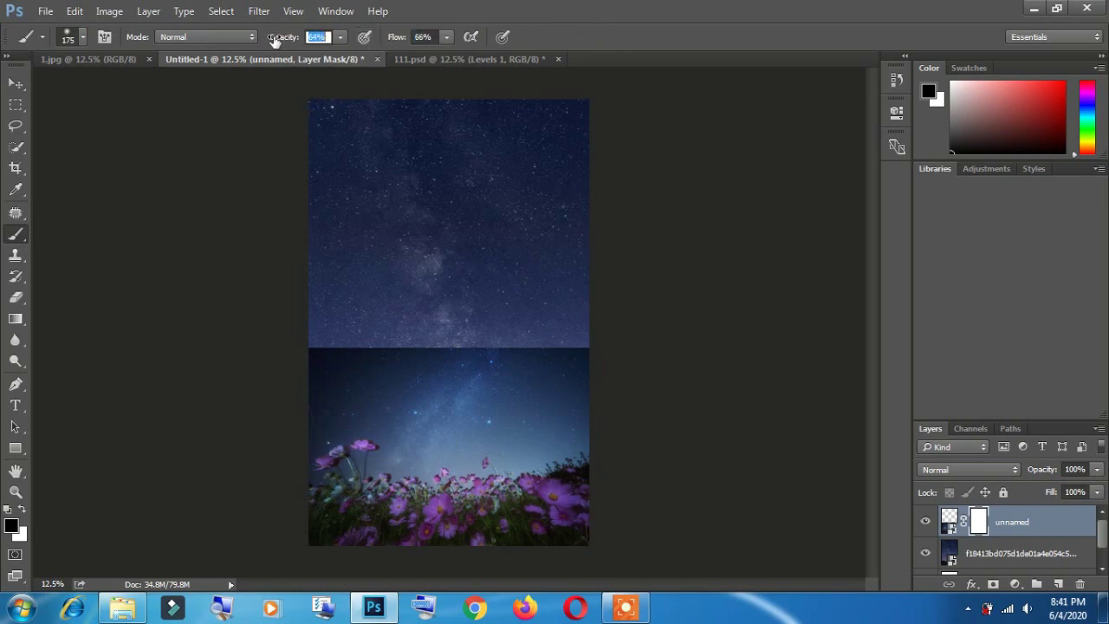
key(bracketright)
key(bracketright)
drag(314, 330, 589, 342)
key(bracketright)
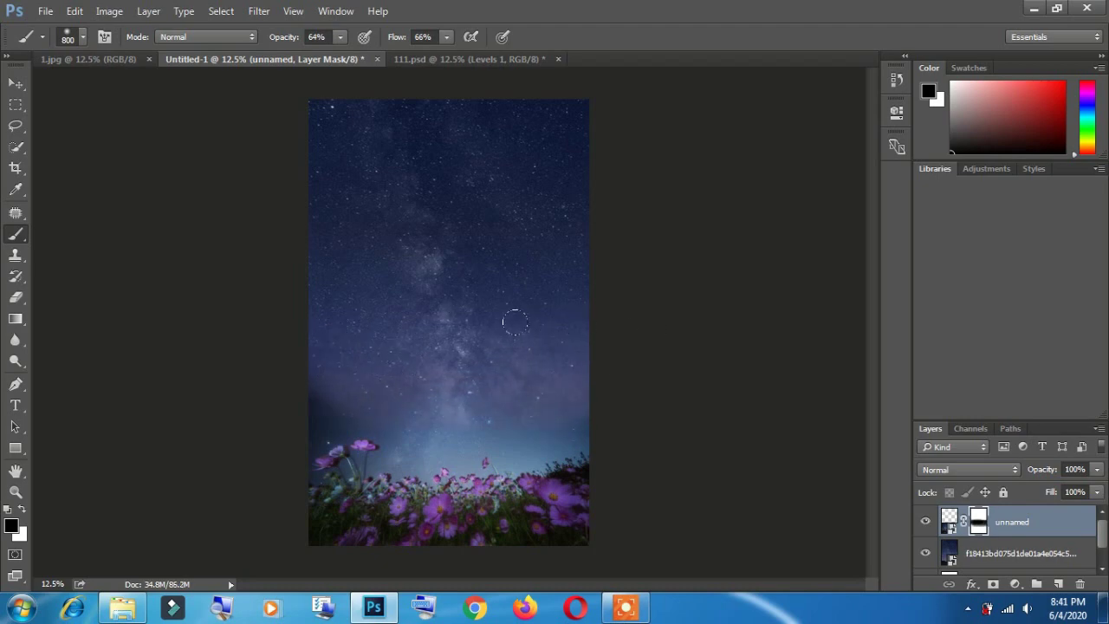
drag(276, 364, 316, 362)
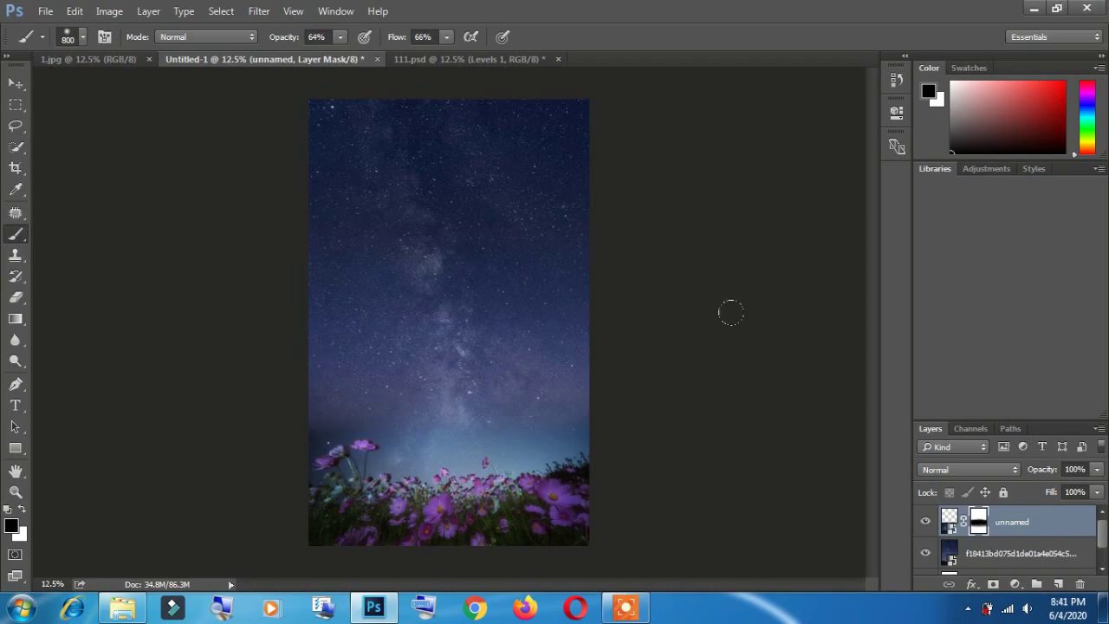
click(1032, 11)
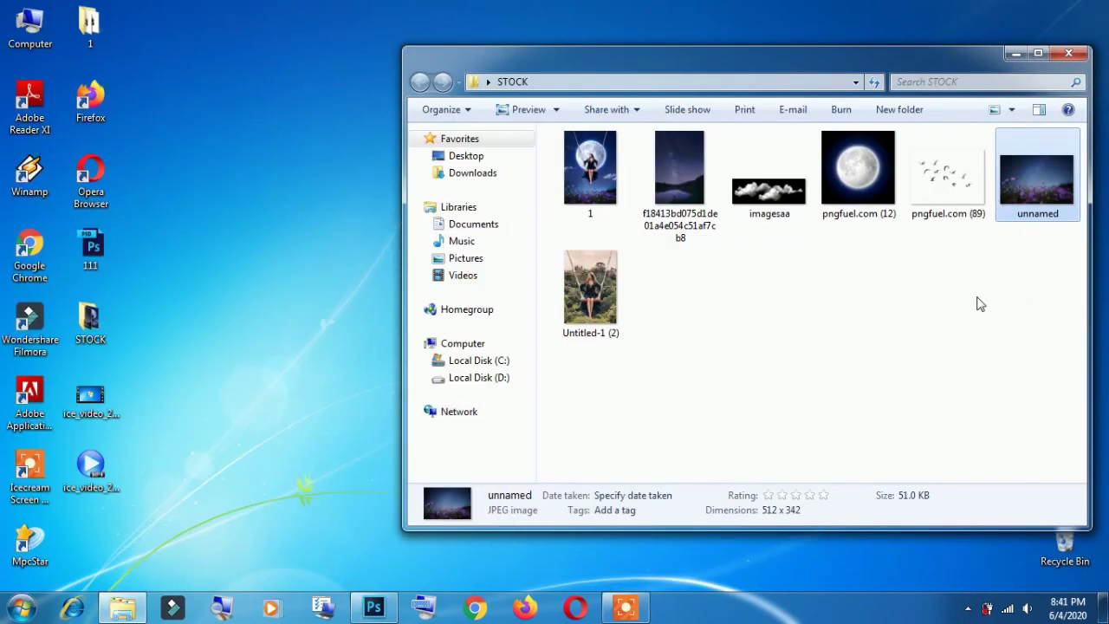
Open the swing photo and move the cut-out girl-on-swing layer from 111.psd into Untitled-1.
drag(611, 299, 368, 613)
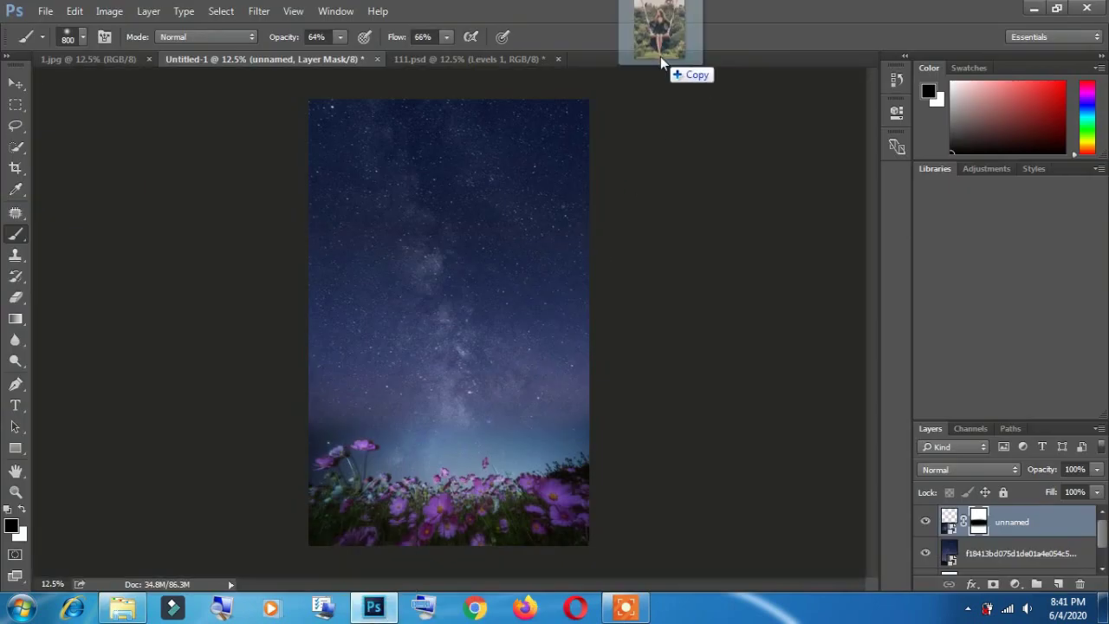
drag(368, 613, 678, 212)
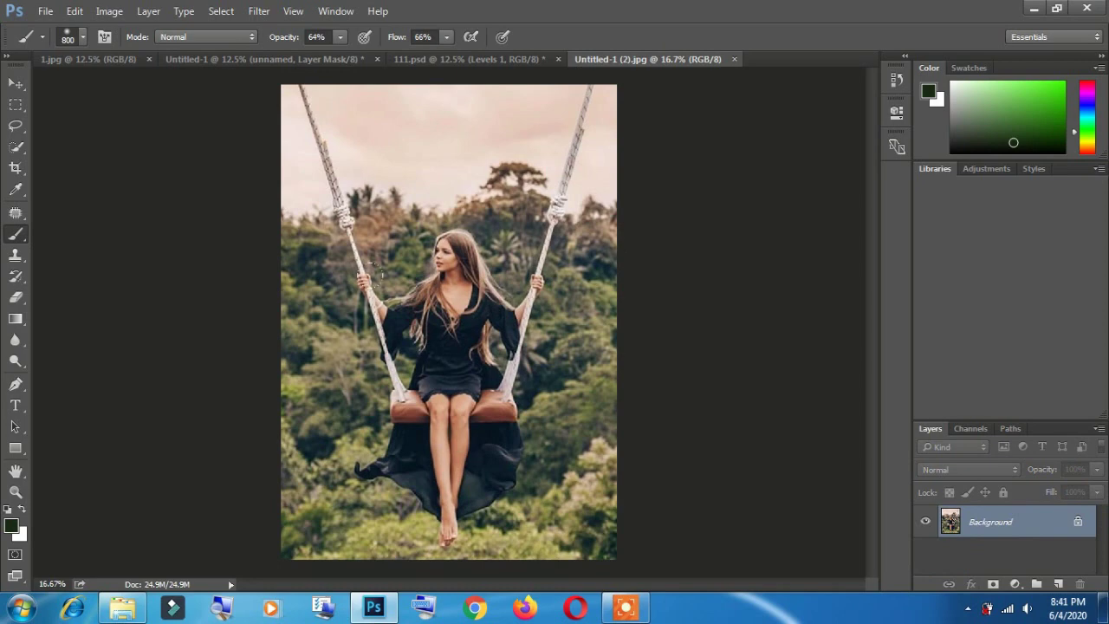
click(470, 61)
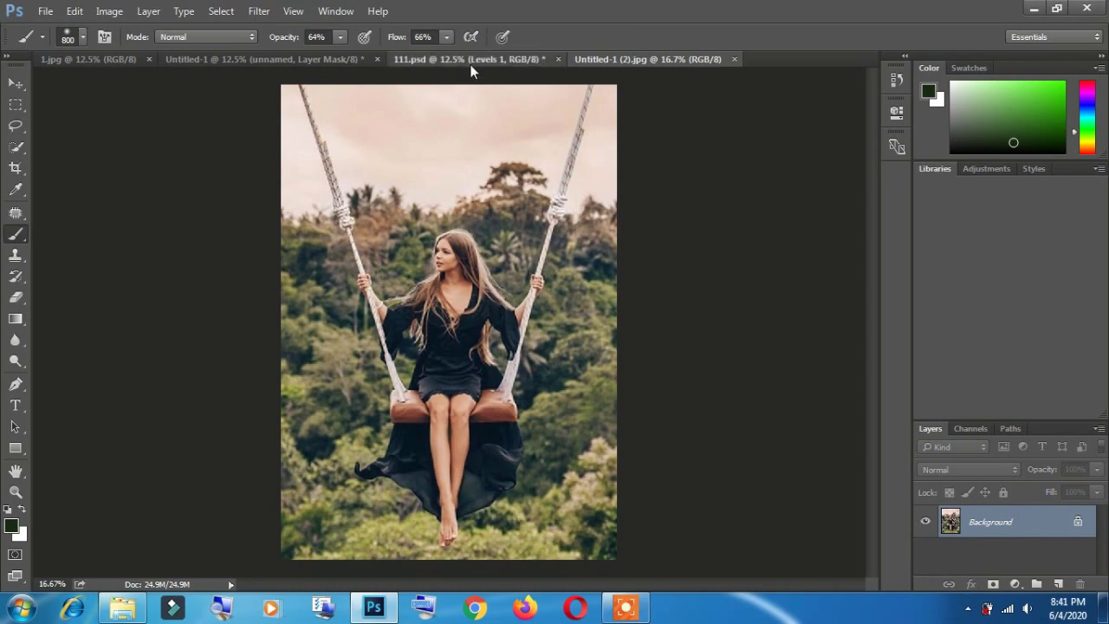
key(v)
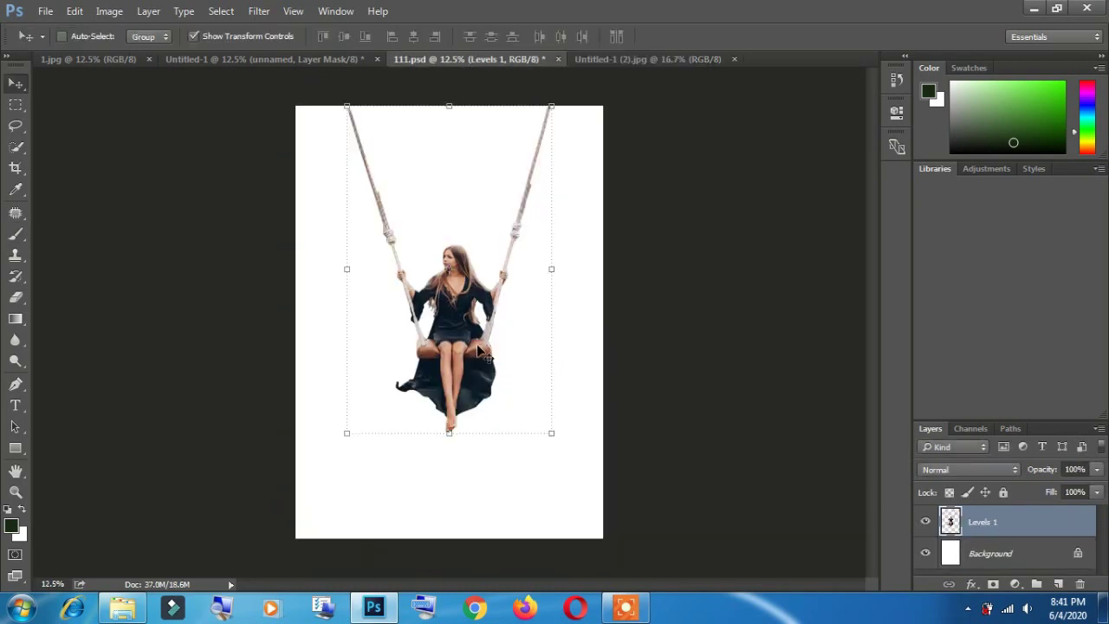
mouse_move(478, 349)
mouse_down()
mouse_move(308, 63)
mouse_move(465, 346)
mouse_up()
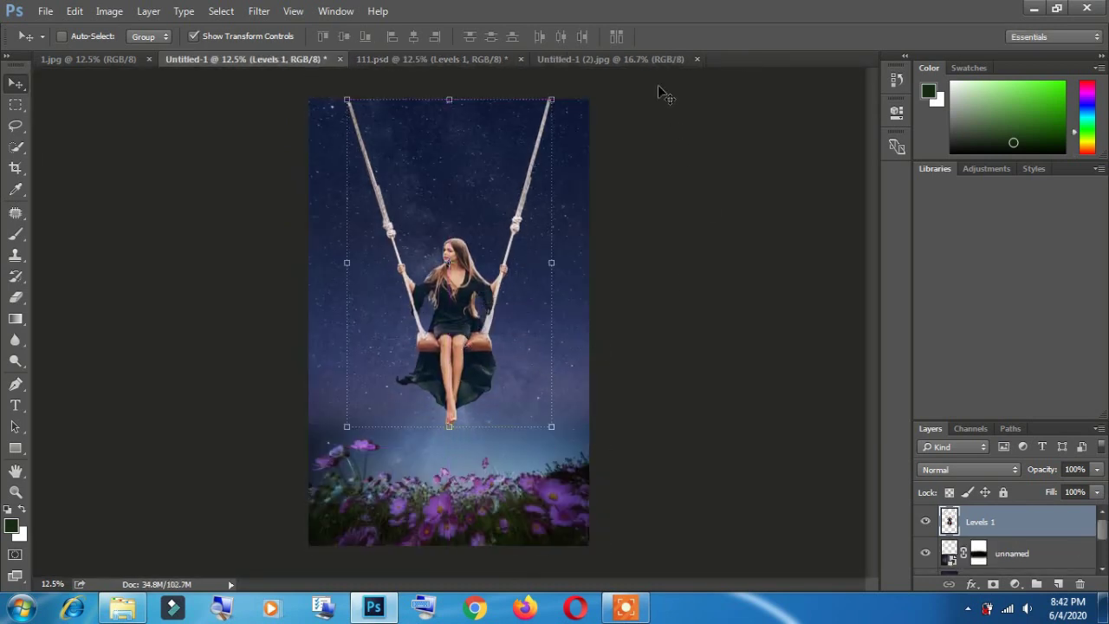
Close the original swing photo and 111.psd without saving changes.
click(656, 58)
click(697, 59)
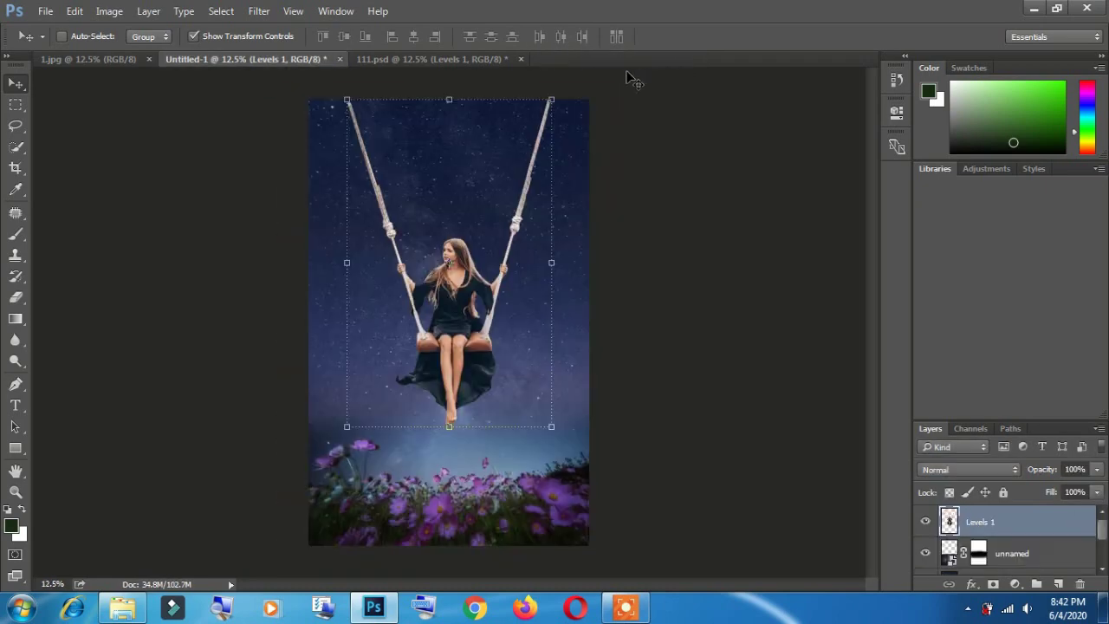
click(521, 59)
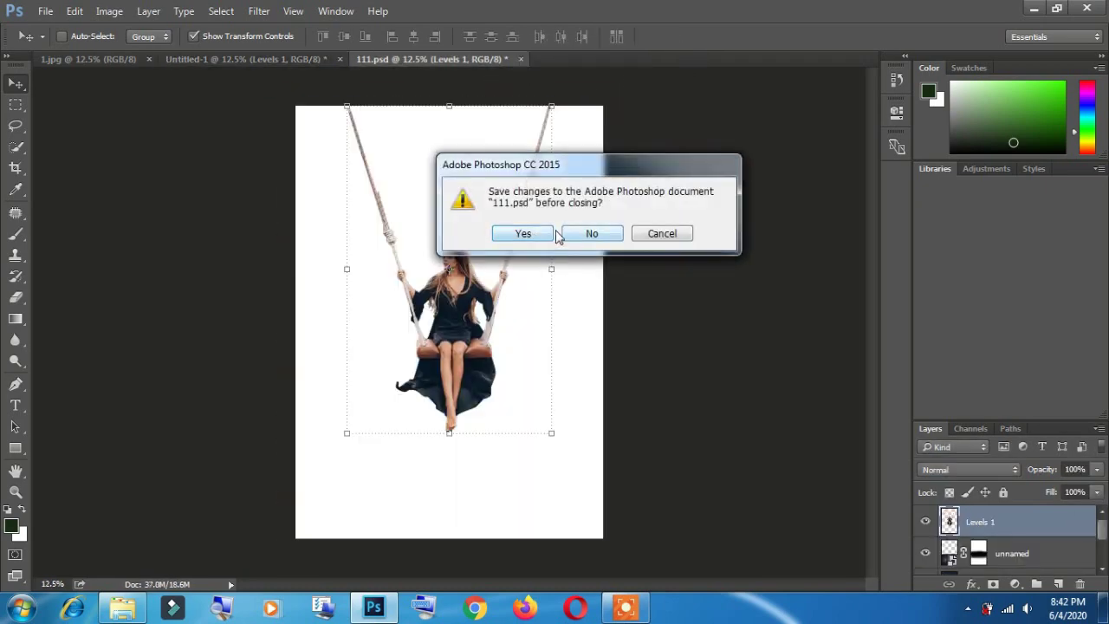
click(589, 234)
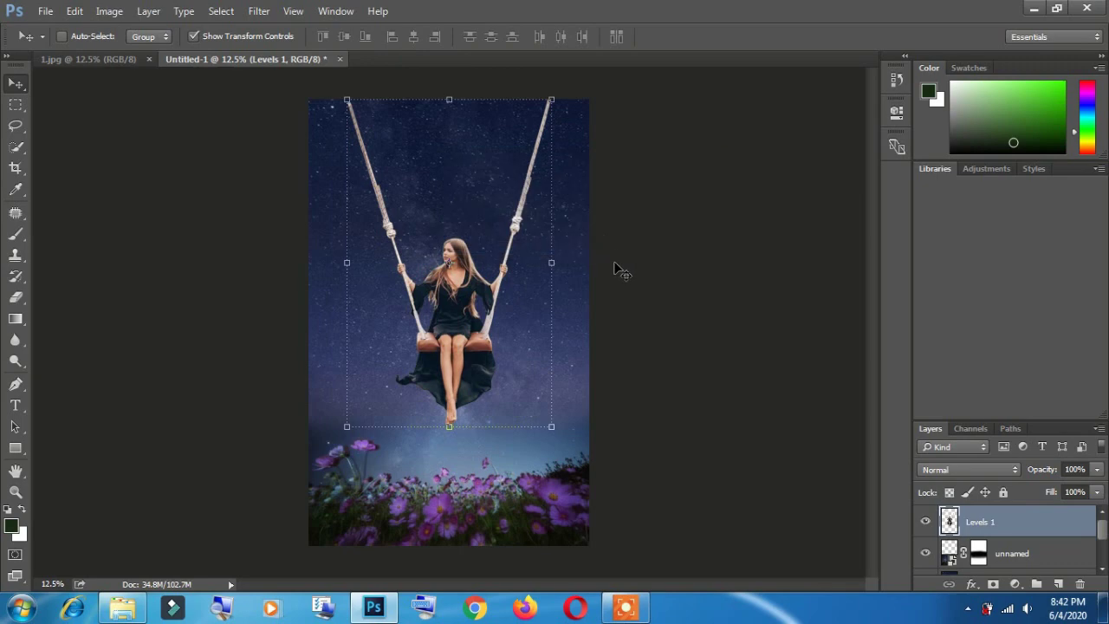
key(ctrl+plus)
Add a Brightness/Contrast adjustment on the girl with brightness near -100 and contrast 43.
drag(461, 347, 493, 377)
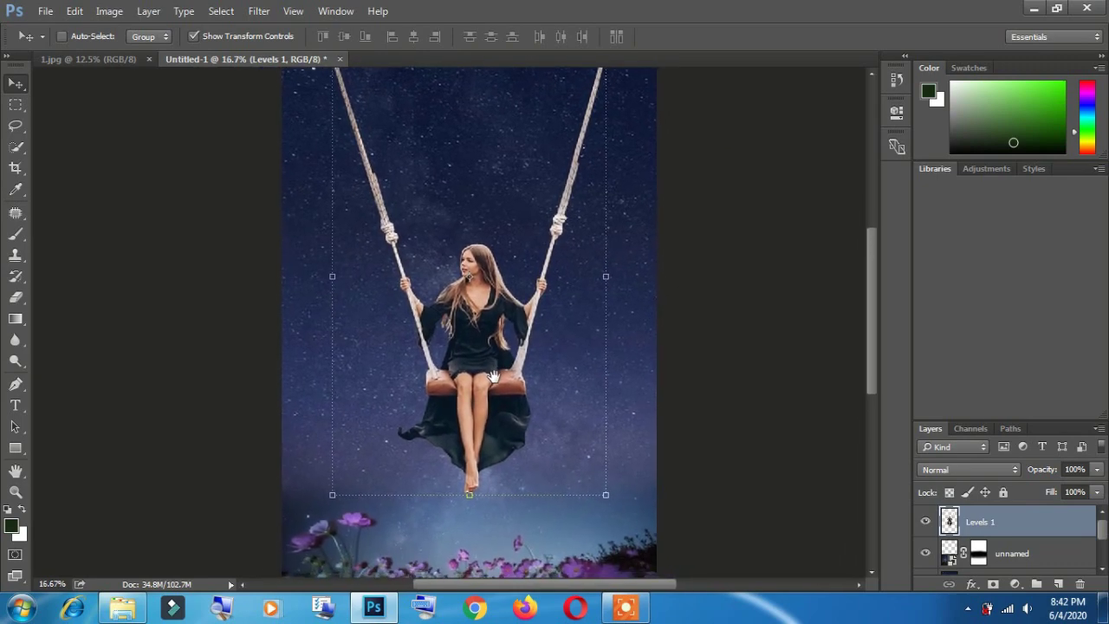
click(1015, 584)
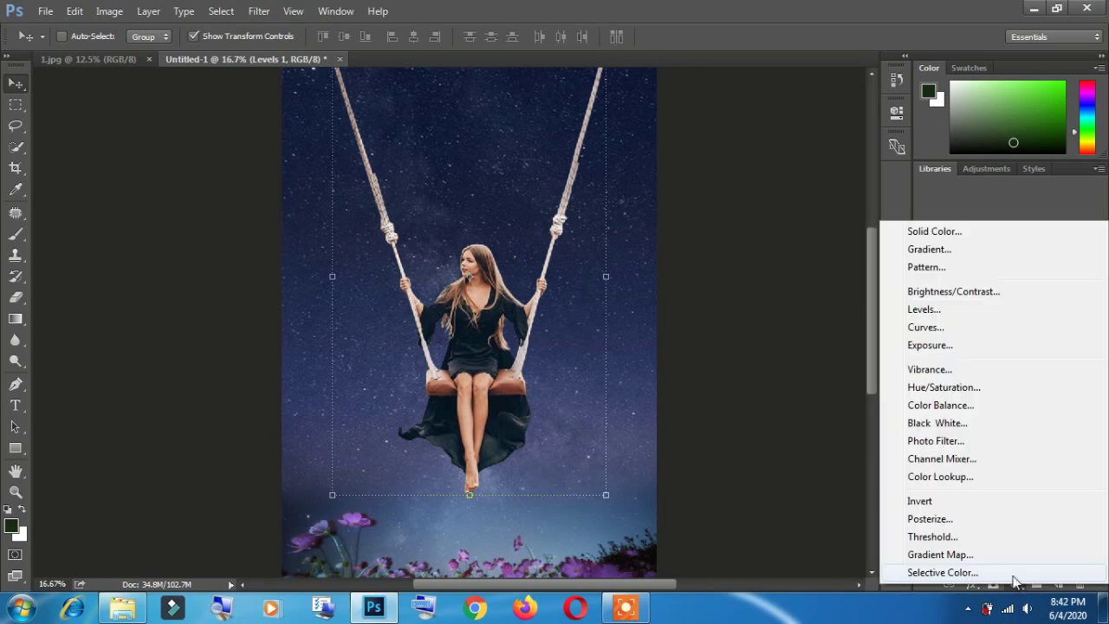
click(943, 305)
click(942, 294)
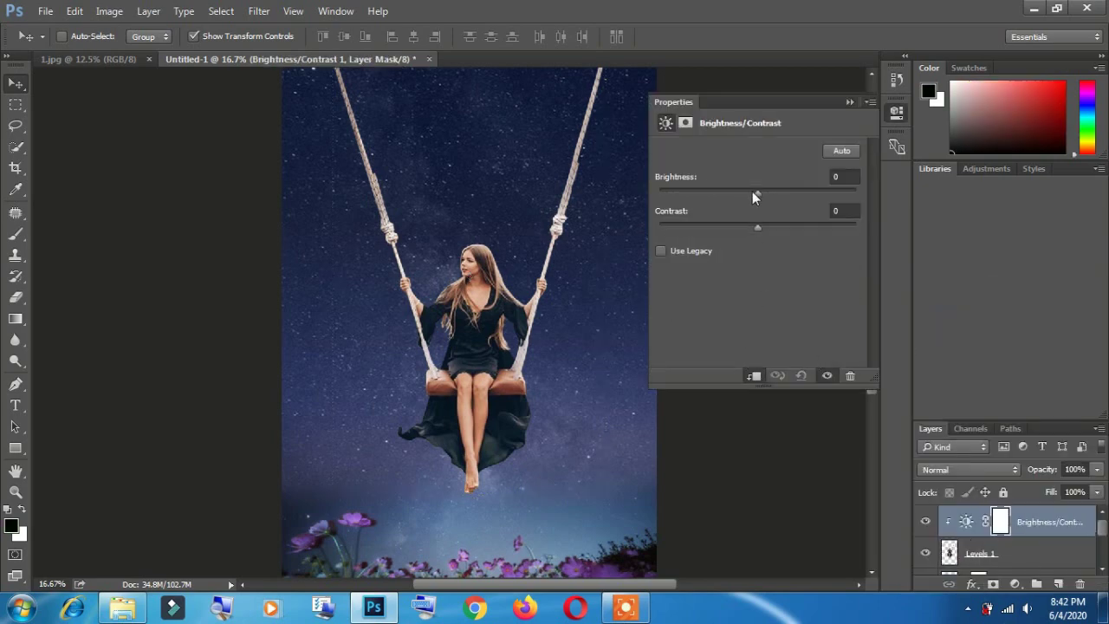
drag(752, 192, 703, 190)
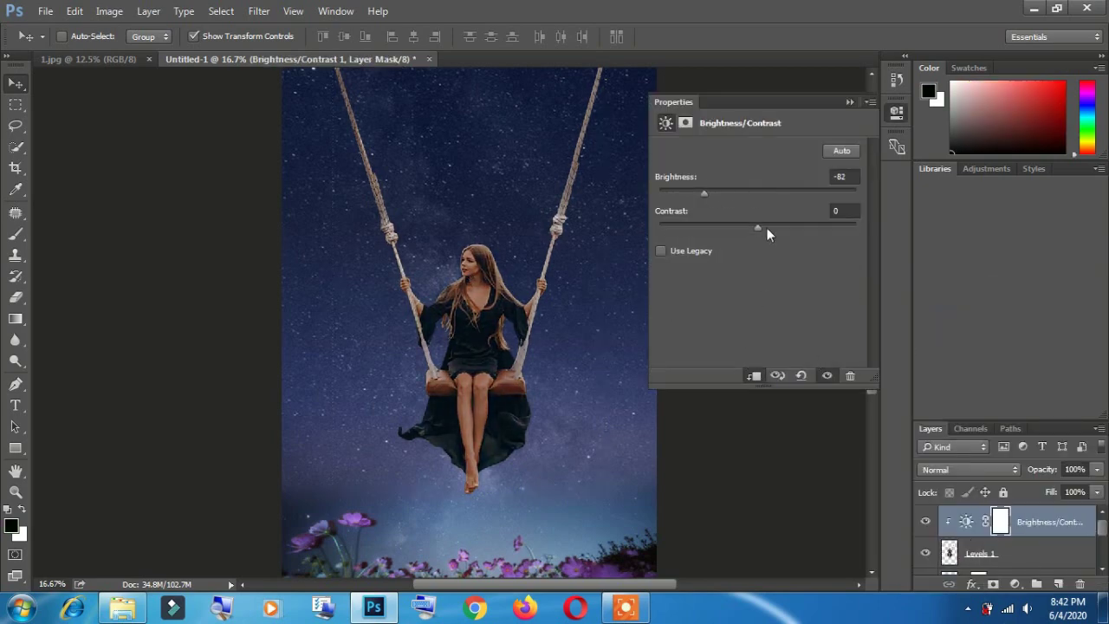
drag(763, 228, 790, 227)
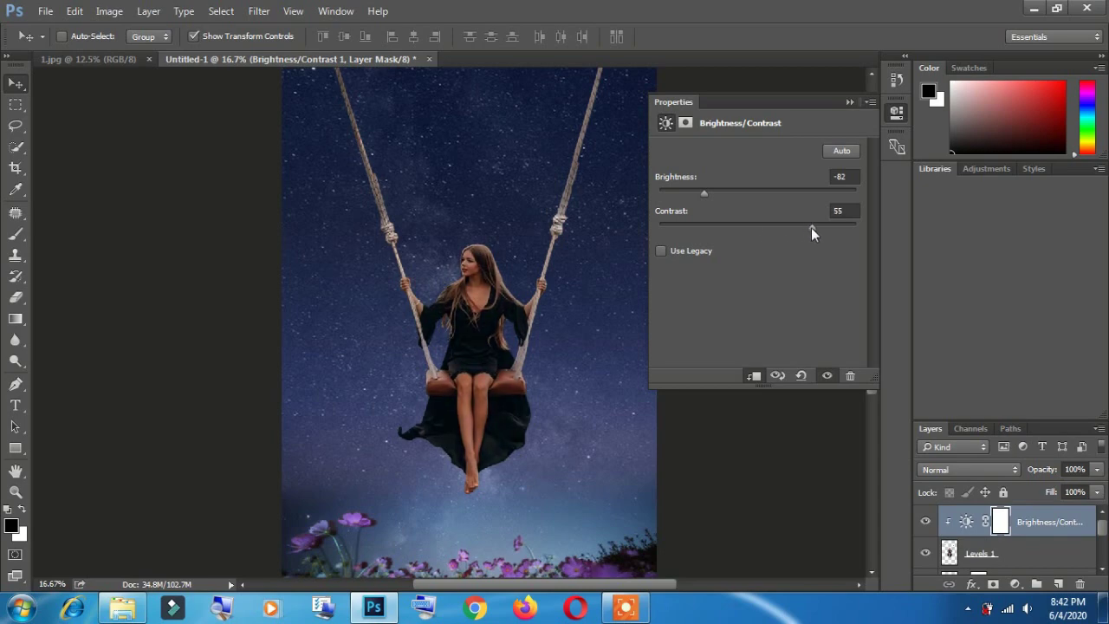
drag(704, 193, 693, 192)
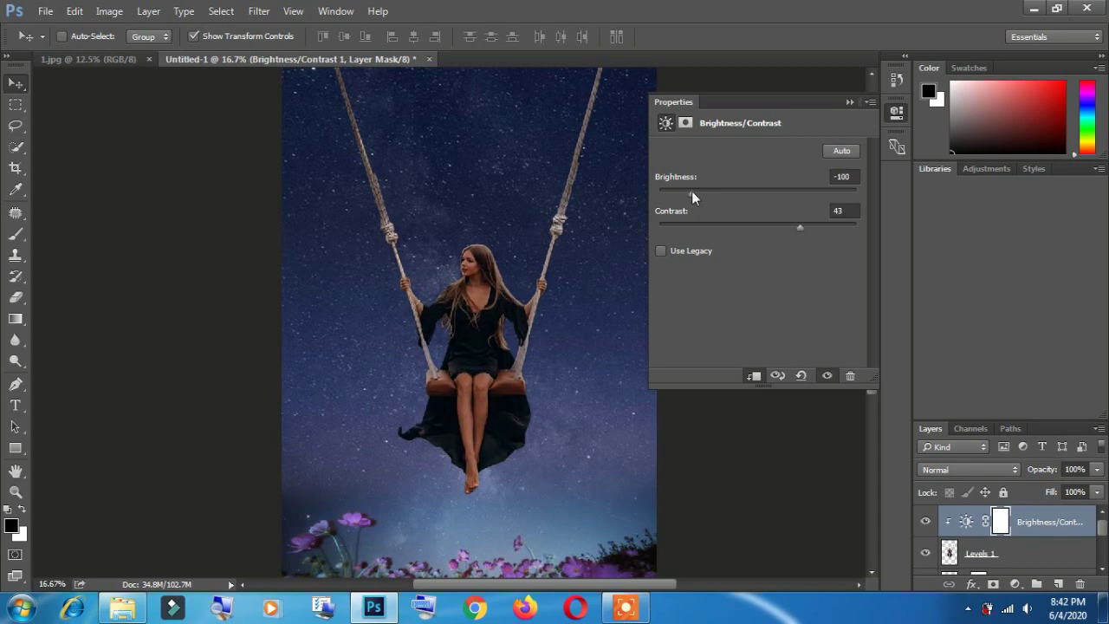
click(850, 102)
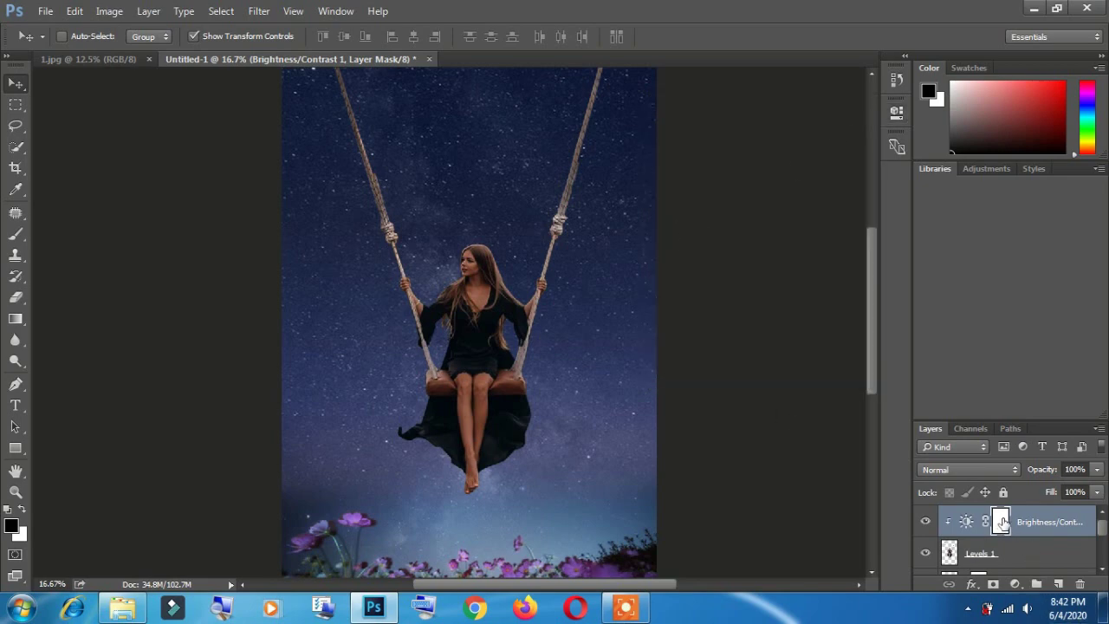
Paint the Brightness/Contrast mask at 100% opacity to restore the girl's head, arm, hand and rope end.
key(b)
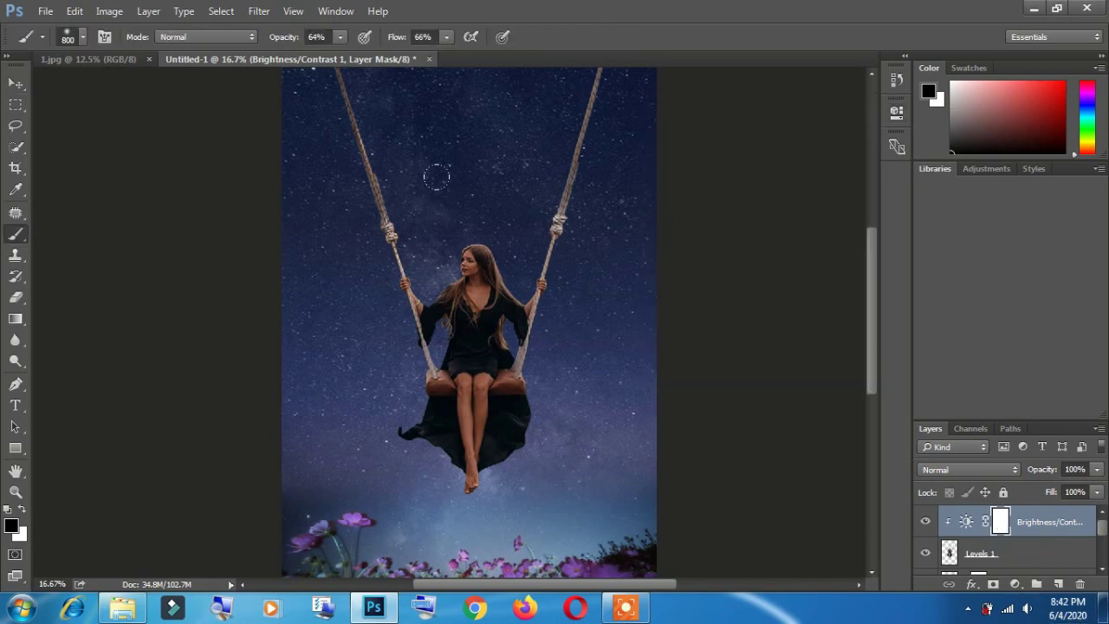
drag(432, 222, 438, 184)
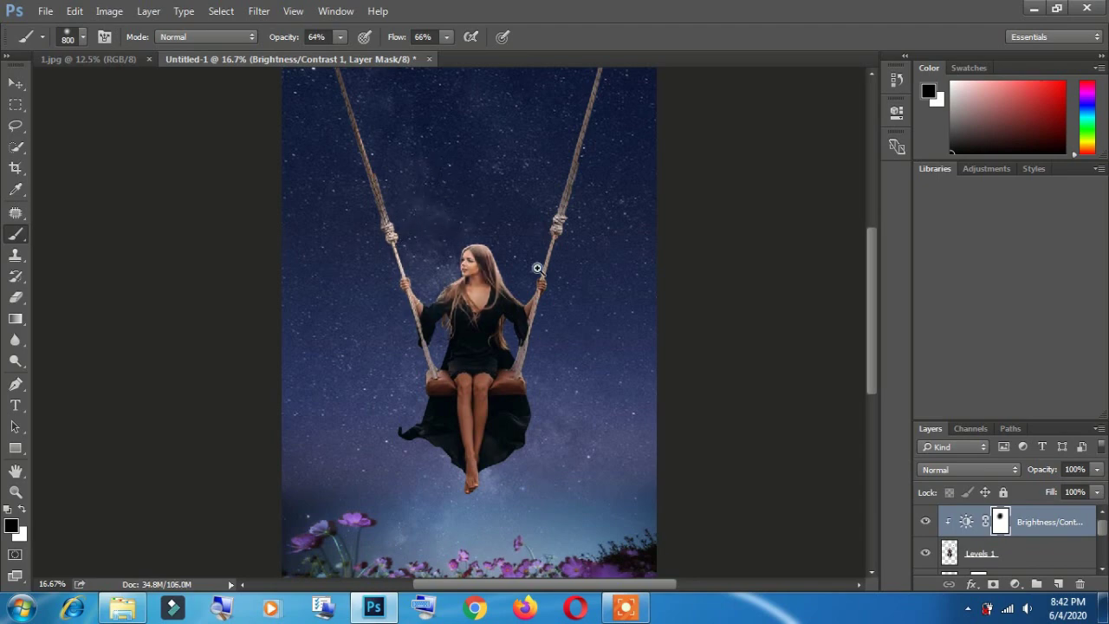
scroll(534, 265, up, 1)
scroll(523, 289, up, 1)
scroll(523, 289, up, 1)
scroll(522, 289, up, 1)
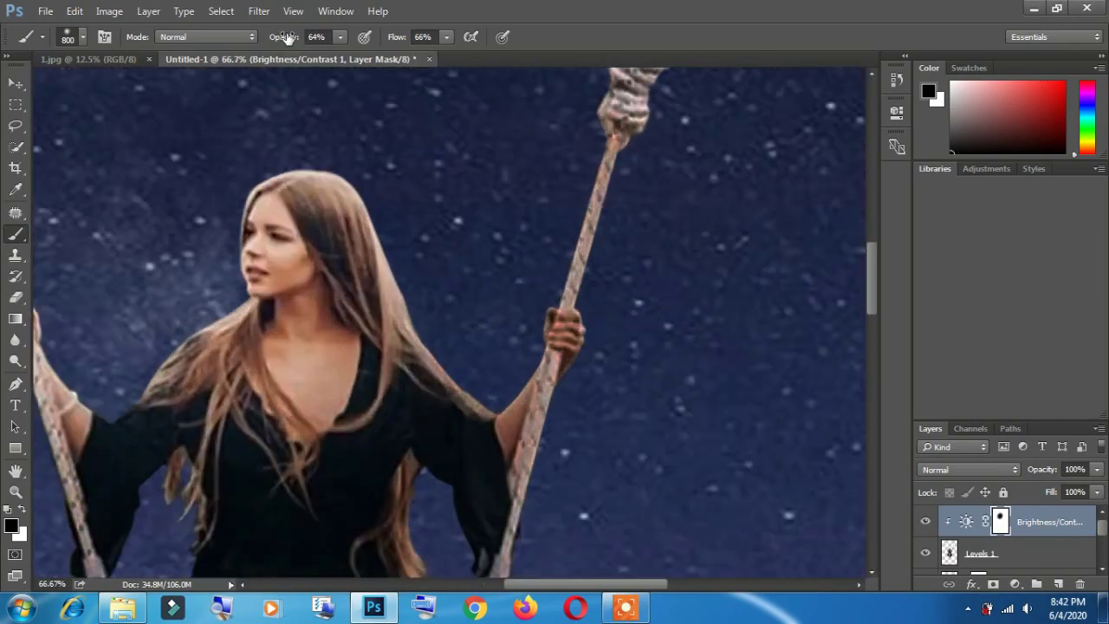
drag(287, 37, 450, 45)
scroll(523, 295, down, 1)
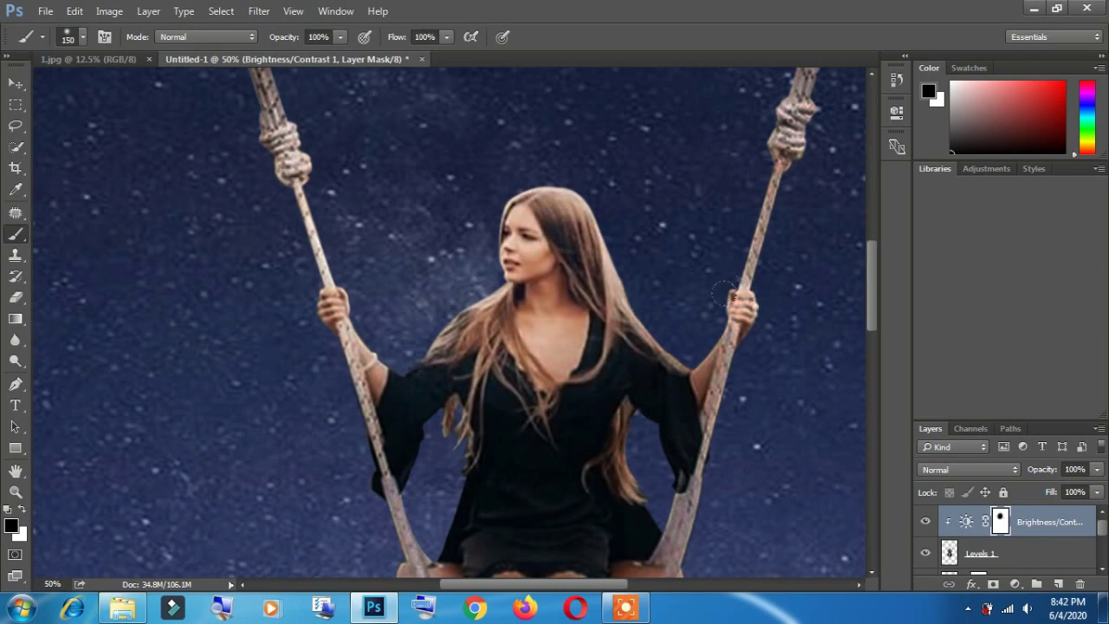
drag(677, 337, 489, 309)
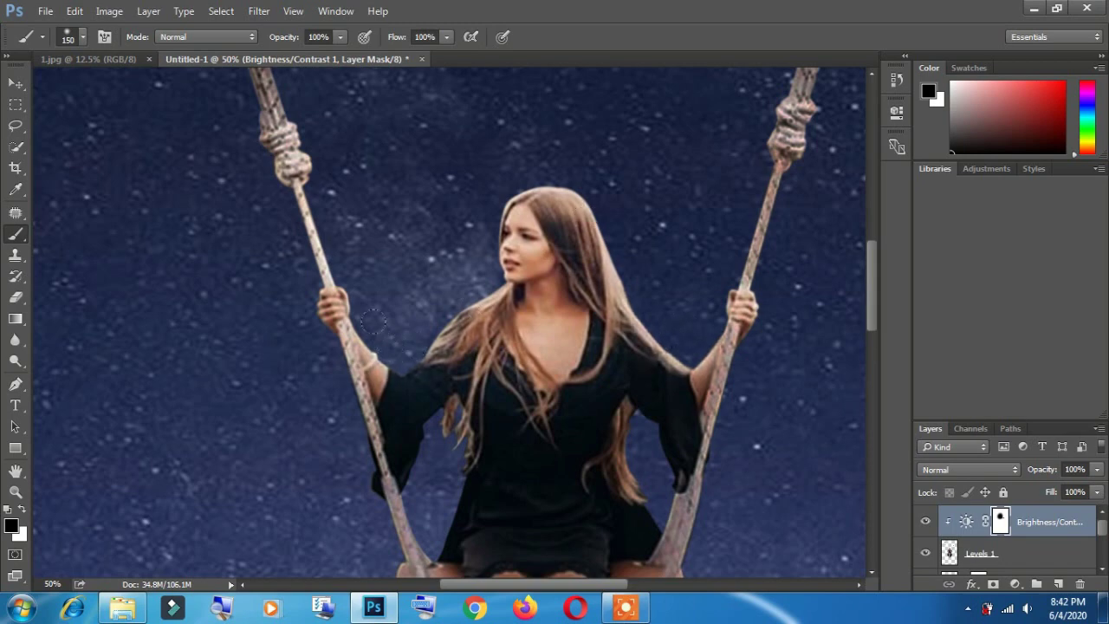
drag(336, 286, 331, 299)
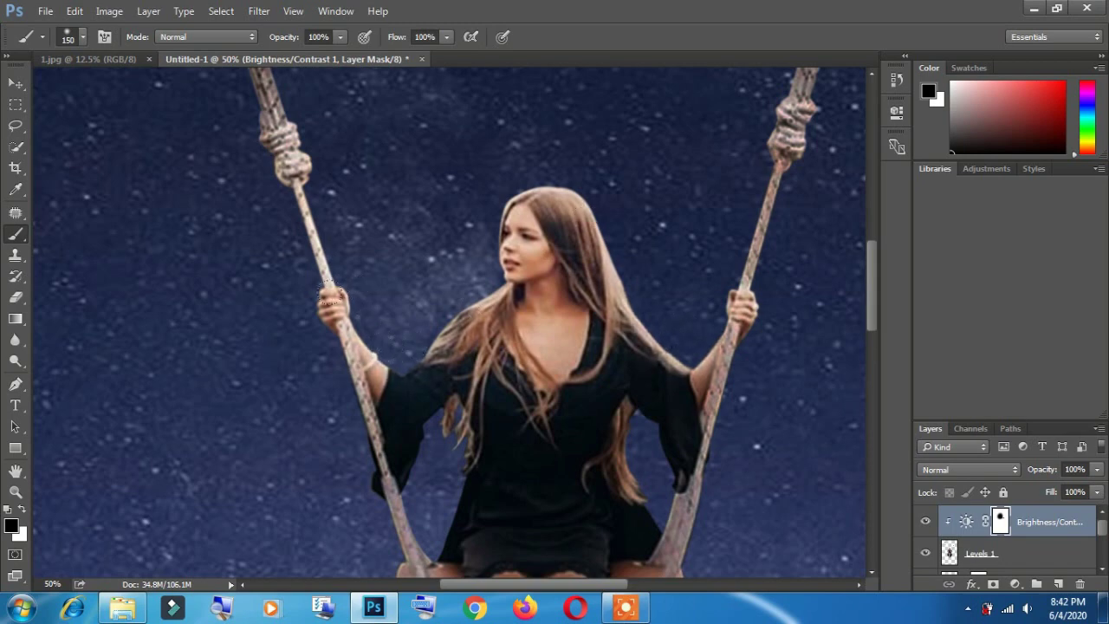
scroll(424, 409, down, 5)
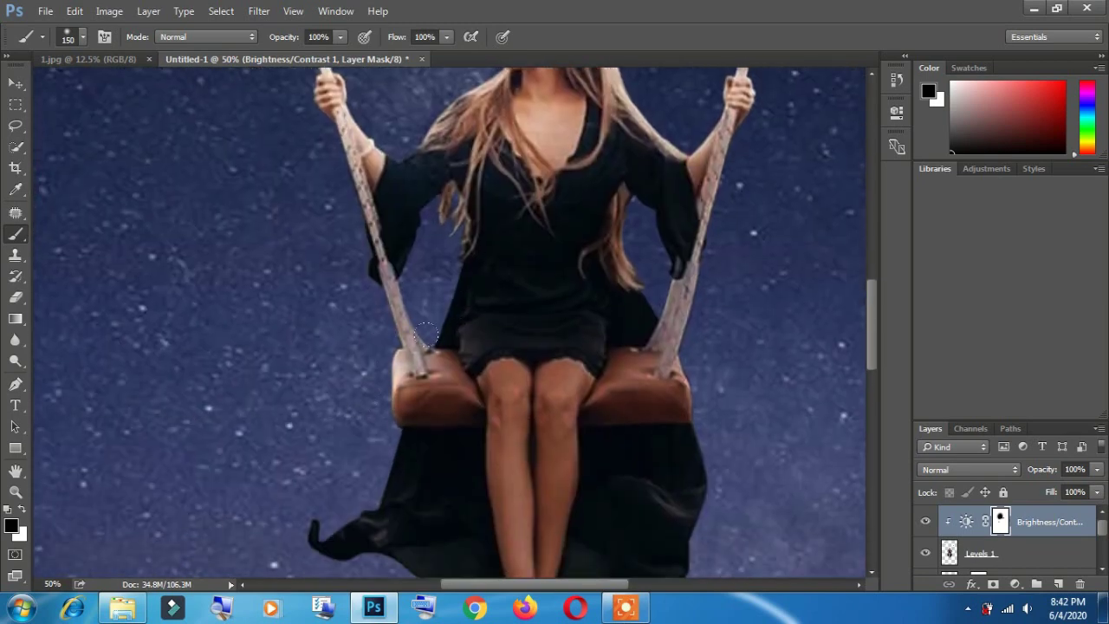
drag(427, 334, 411, 342)
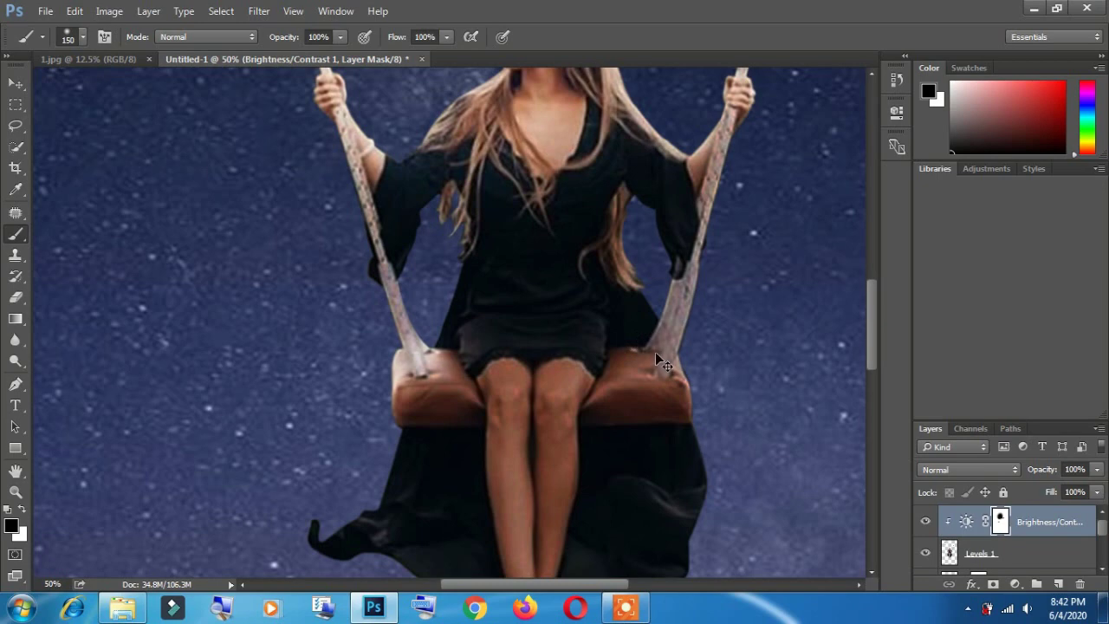
At 69% opacity and flow, restore light on the seat's right end and rope edges.
drag(290, 38, 263, 38)
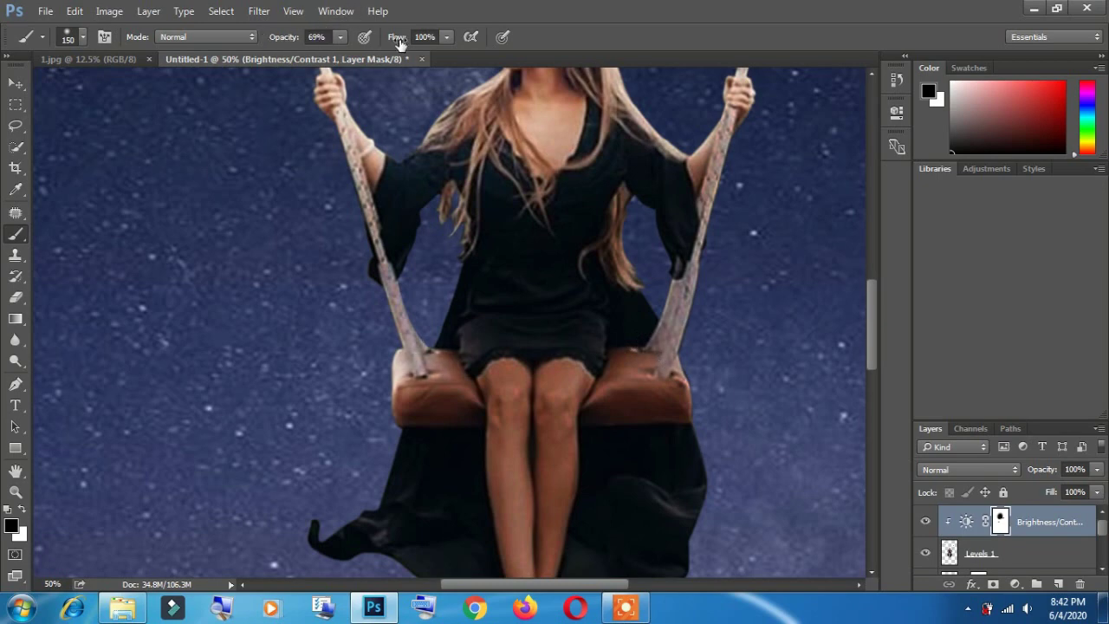
drag(396, 42, 364, 39)
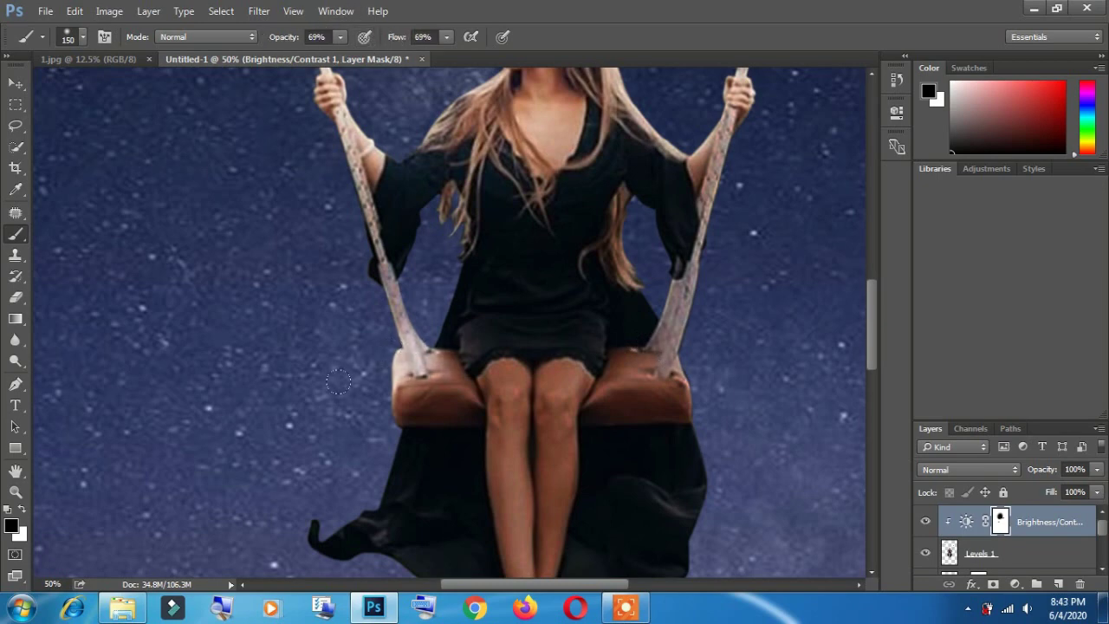
drag(703, 352, 679, 395)
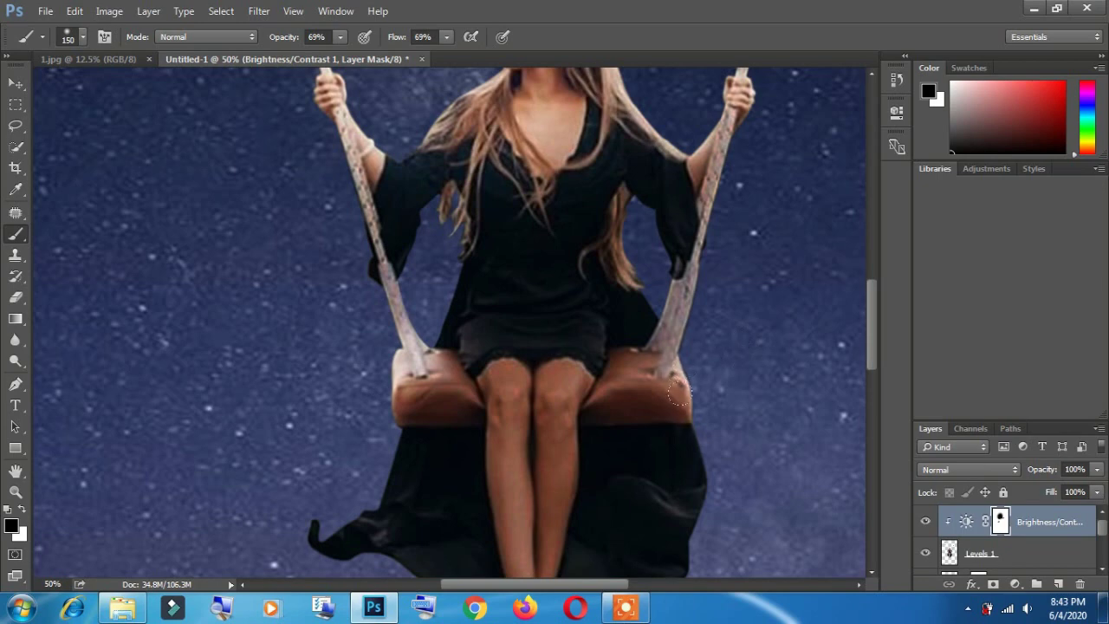
drag(687, 354, 667, 383)
drag(624, 282, 649, 471)
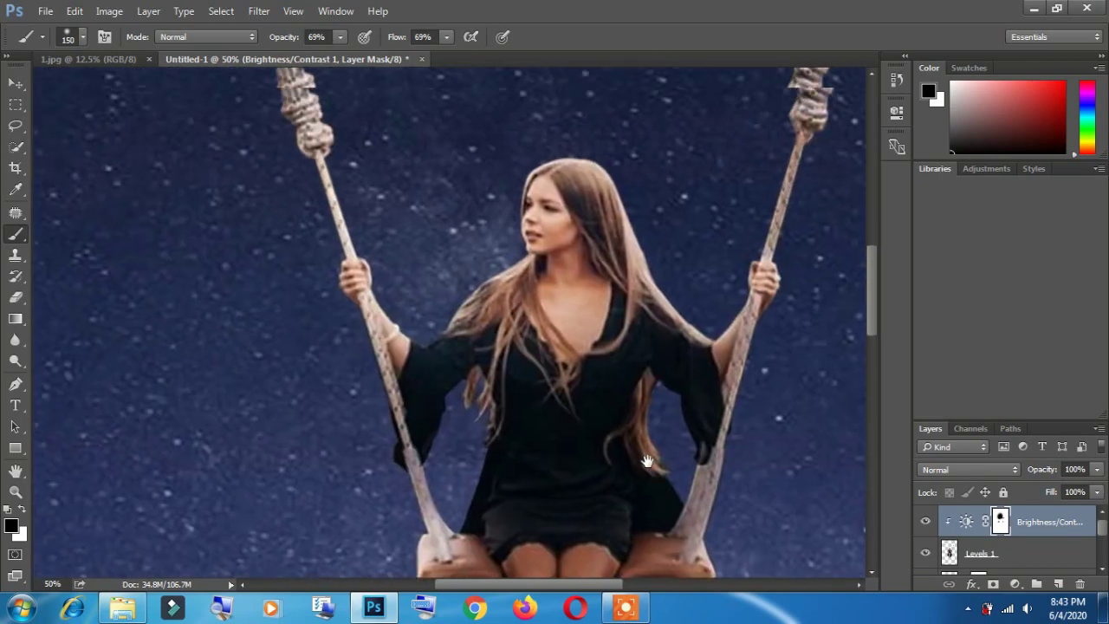
alt+click(559, 293)
drag(420, 186, 453, 289)
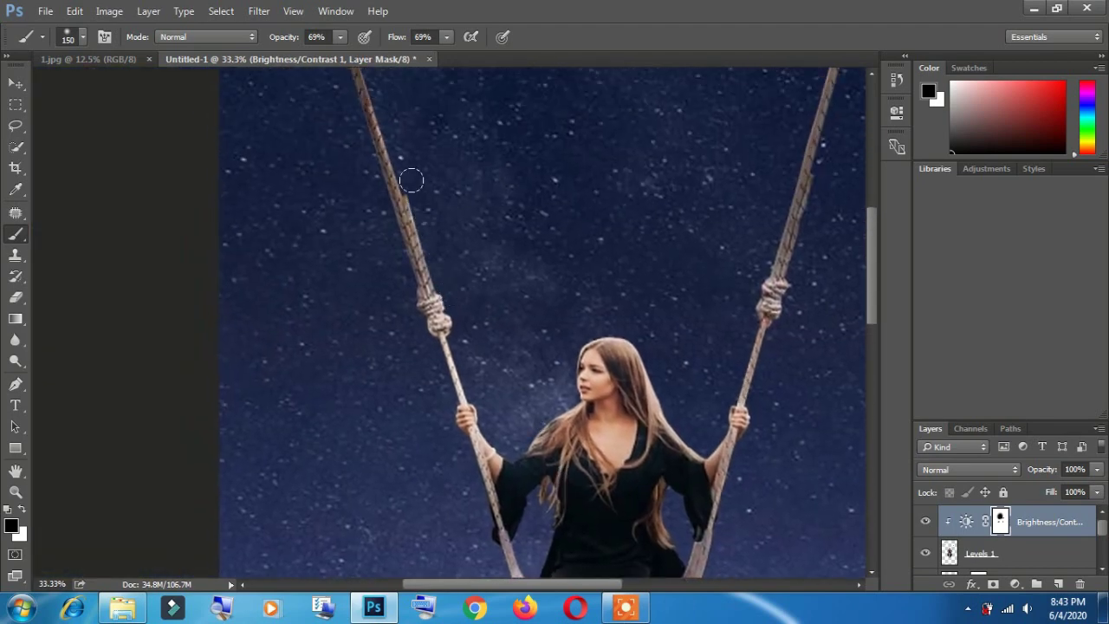
Paint the mask to brighten the right rope, her arm, hair, dress edge and knee.
drag(413, 181, 508, 415)
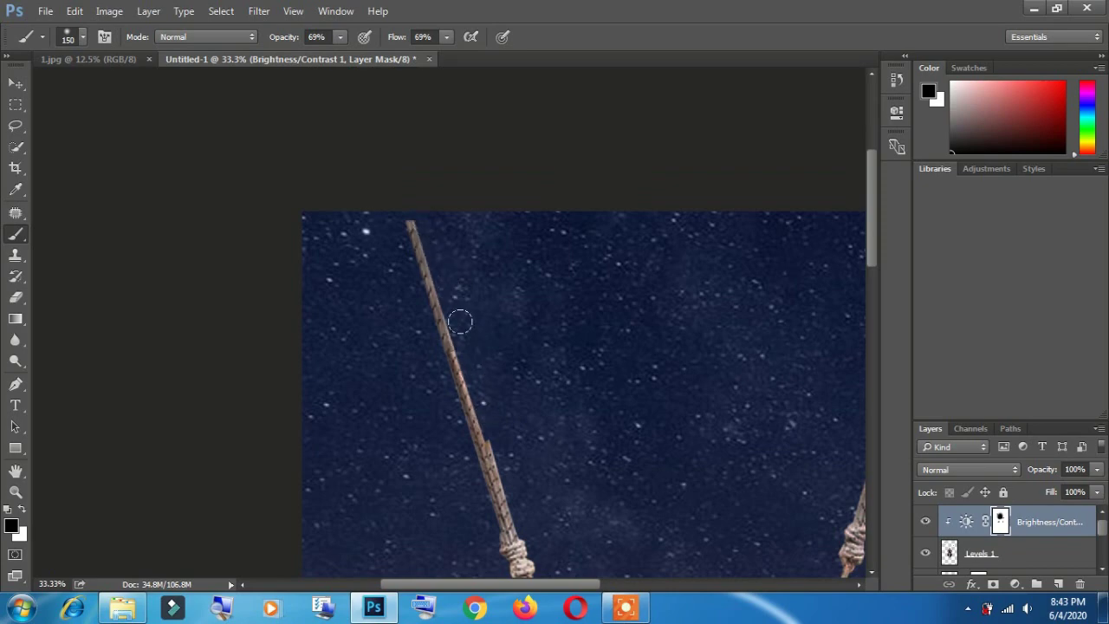
drag(632, 443, 281, 400)
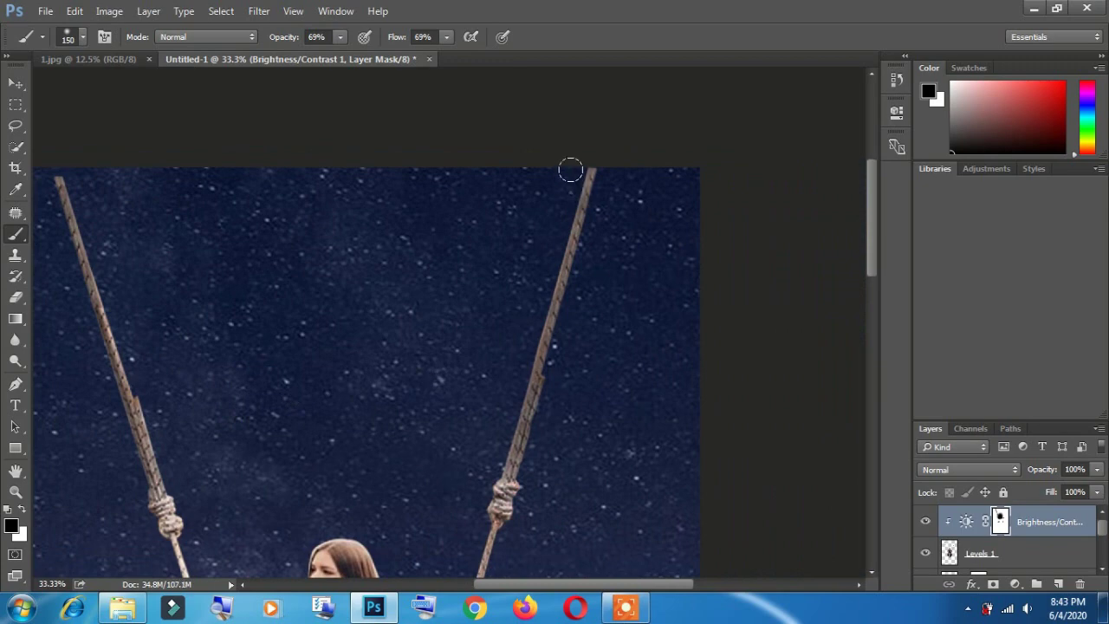
mouse_move(570, 189)
mouse_down()
mouse_move(470, 508)
mouse_move(553, 231)
mouse_up()
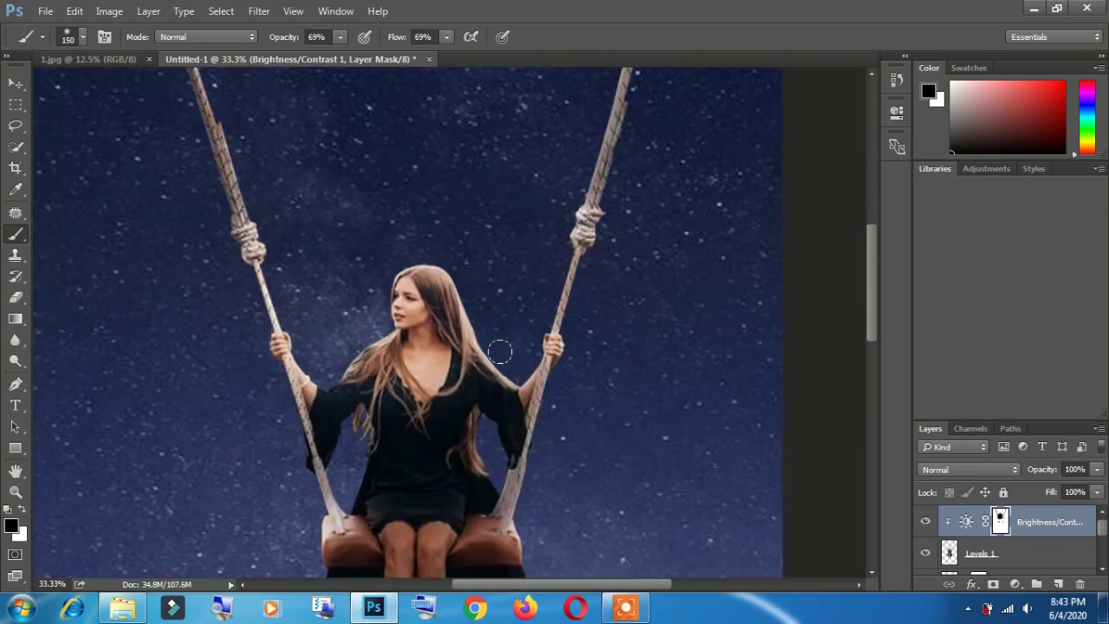
mouse_move(519, 373)
mouse_down()
mouse_move(520, 429)
mouse_move(491, 445)
mouse_move(487, 473)
mouse_up()
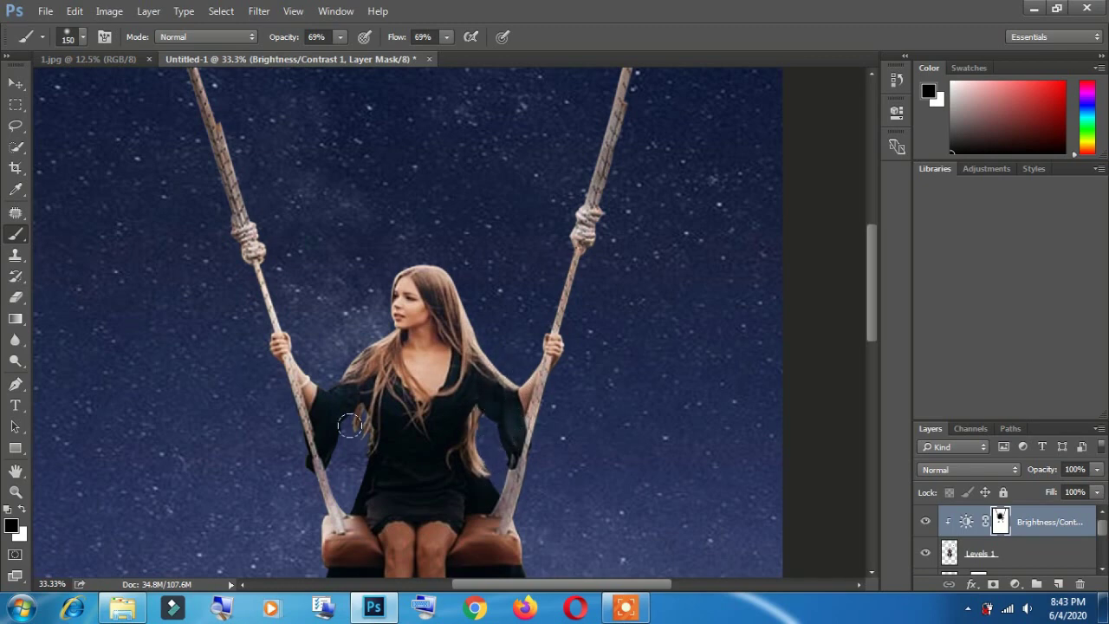
mouse_move(349, 425)
mouse_down()
mouse_move(345, 451)
mouse_move(443, 306)
mouse_up()
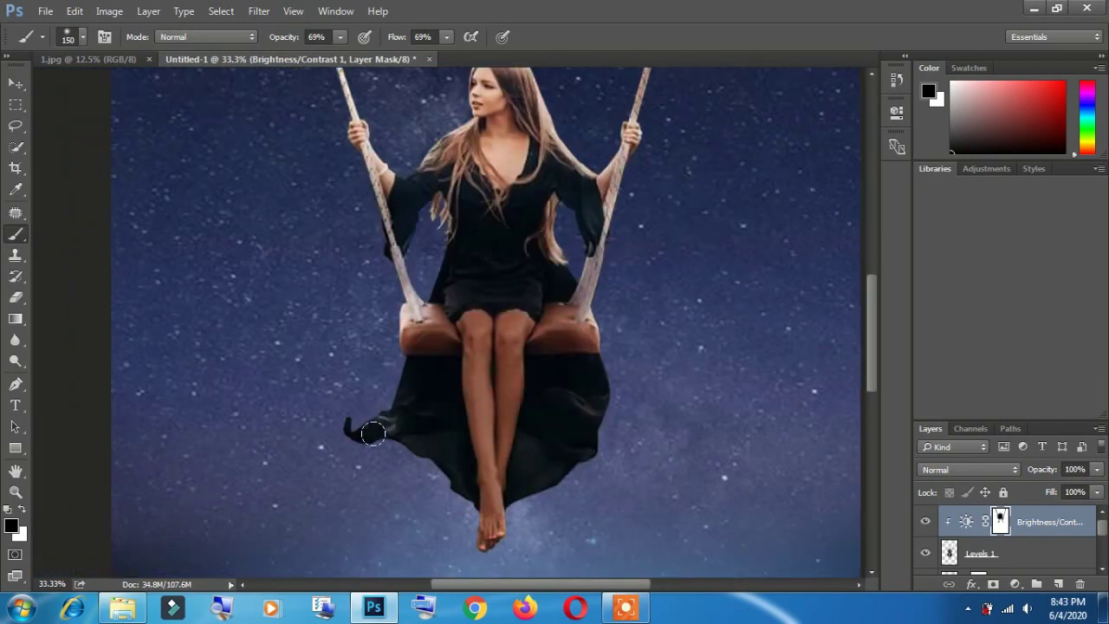
drag(600, 396, 574, 413)
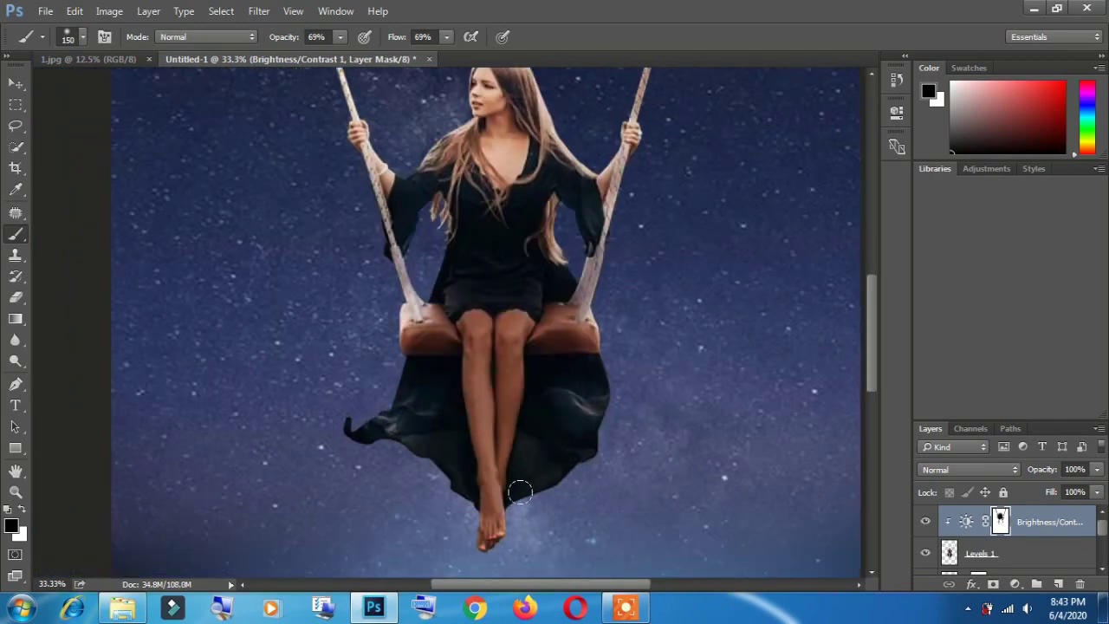
mouse_move(485, 347)
mouse_down()
mouse_move(521, 335)
mouse_move(497, 376)
mouse_up()
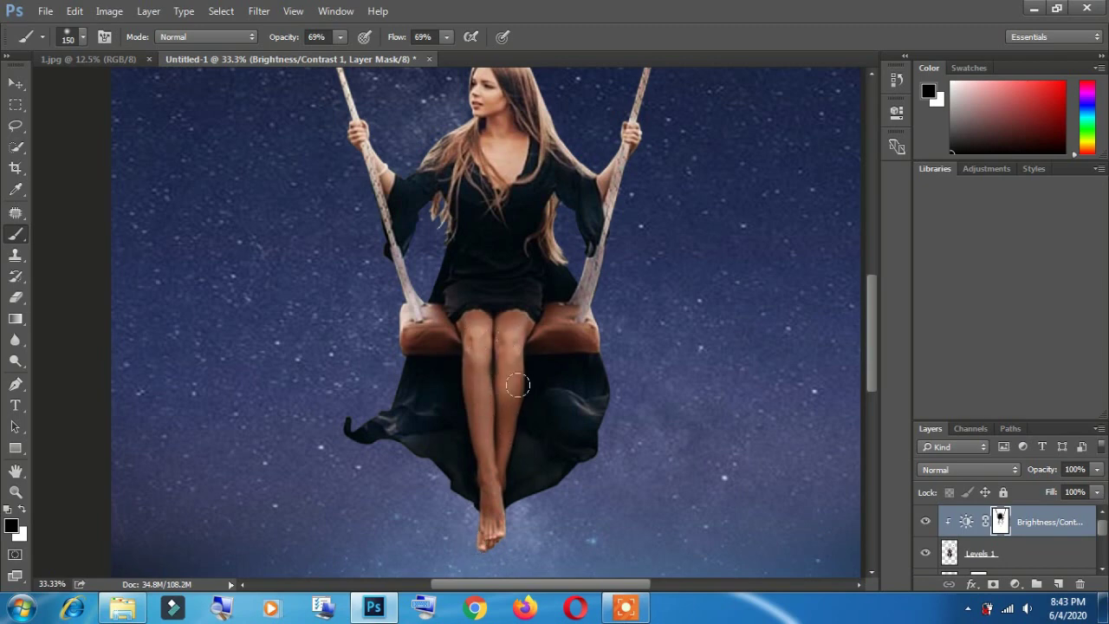
Brighten her shins with a smaller brush at 45% opacity, then slightly lower the adjustment layer's opacity.
key(bracketleft)
key(bracketleft)
key(bracketleft)
drag(479, 384, 488, 446)
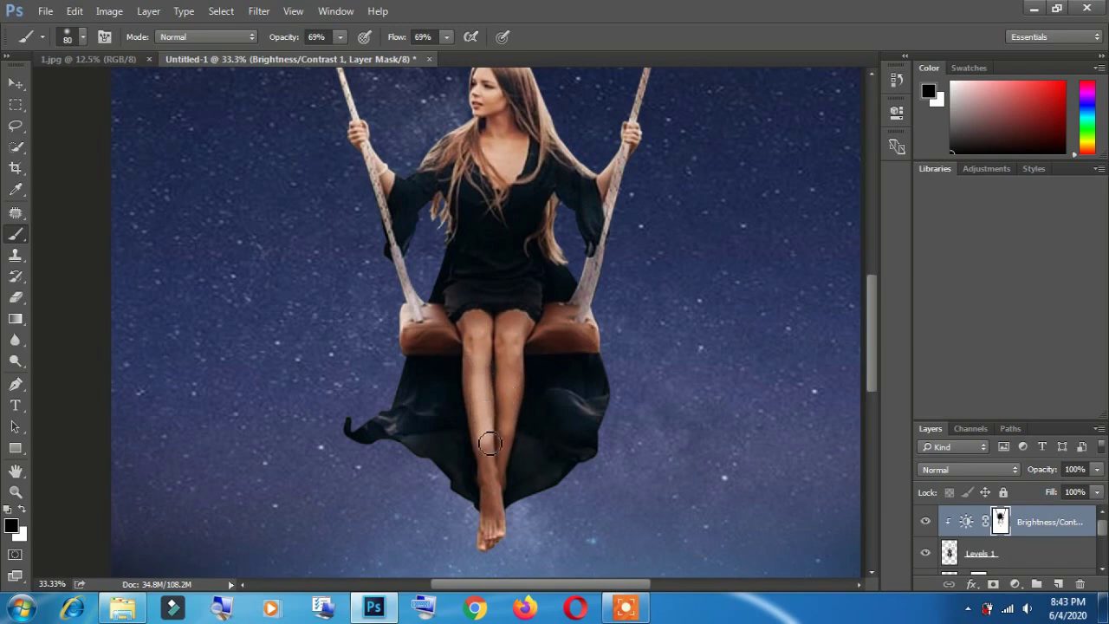
drag(479, 354, 501, 532)
mouse_move(502, 460)
mouse_down()
mouse_move(508, 372)
mouse_move(503, 388)
mouse_up()
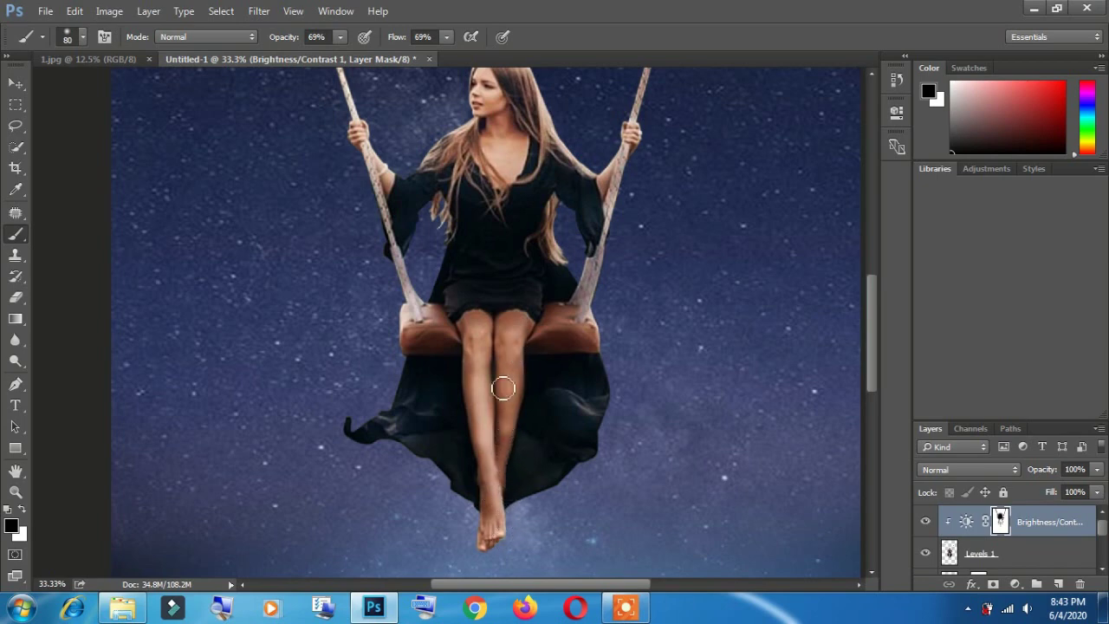
drag(299, 43, 259, 39)
mouse_move(508, 395)
mouse_down()
mouse_move(495, 441)
mouse_move(502, 460)
mouse_move(508, 416)
mouse_move(498, 507)
mouse_up()
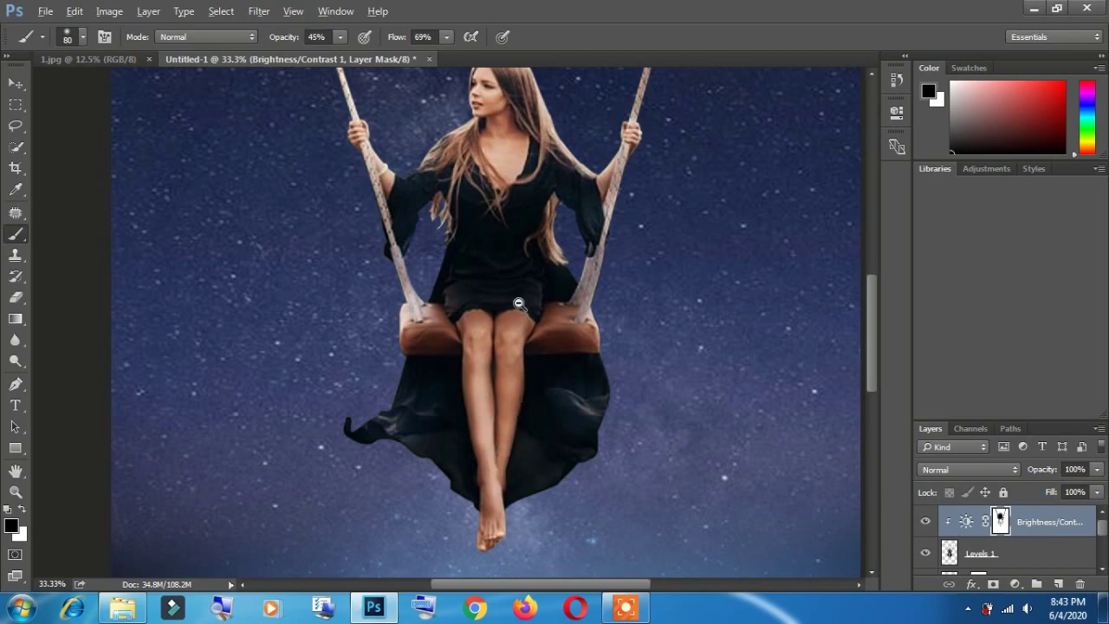
key(ctrl+minus)
drag(588, 287, 601, 330)
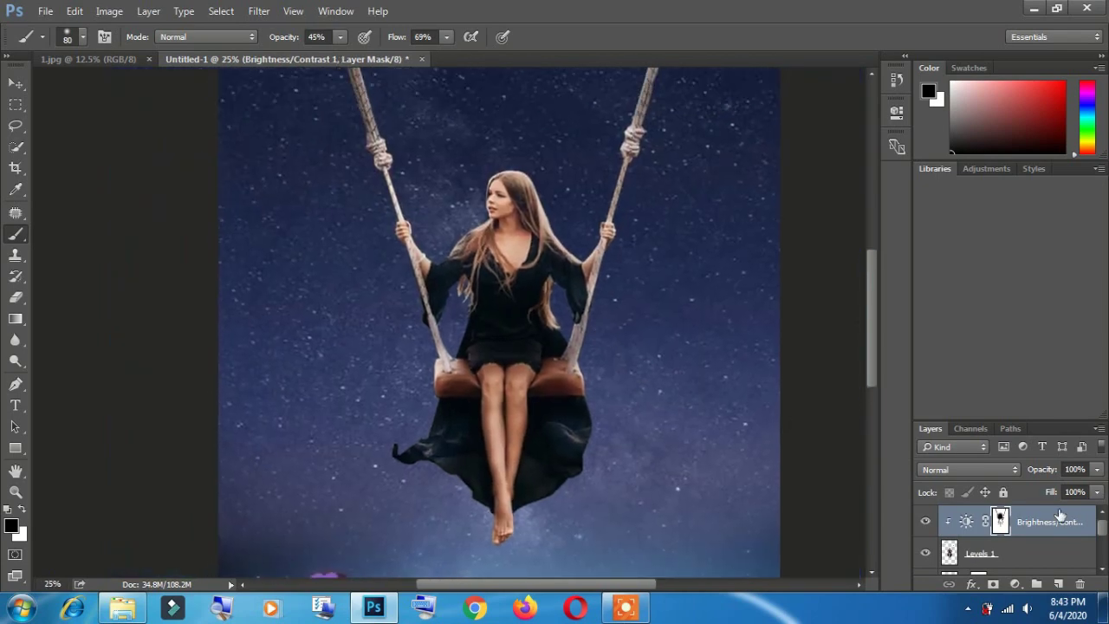
drag(1044, 472, 1021, 468)
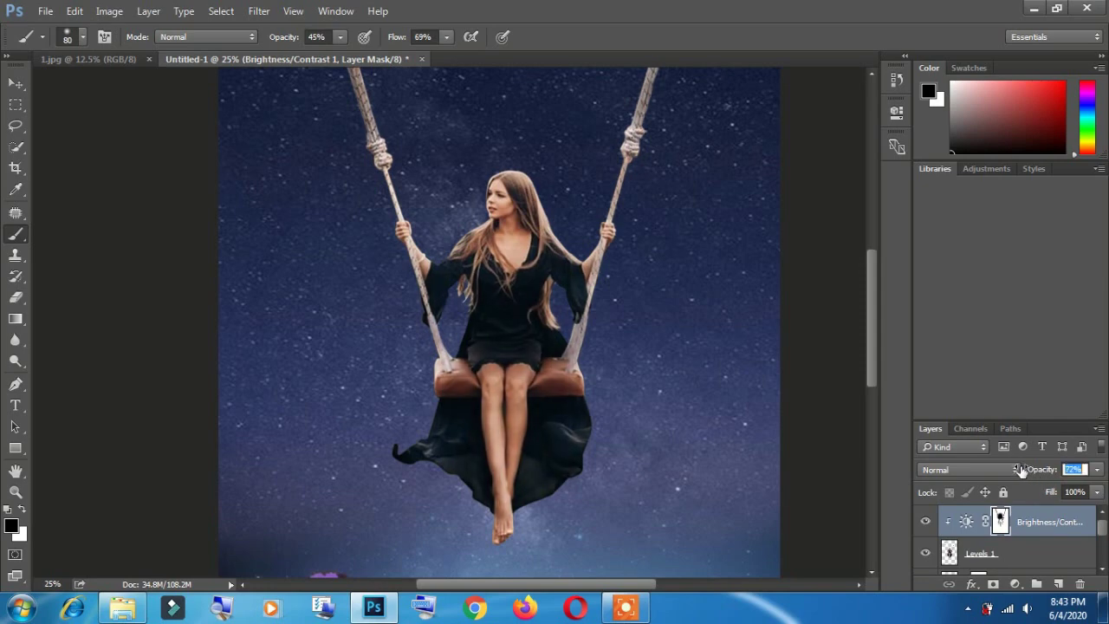
Move the girl and swing with their Levels and Brightness/Contrast layers slightly higher on the canvas.
click(925, 521)
click(925, 521)
key(ctrl+minus)
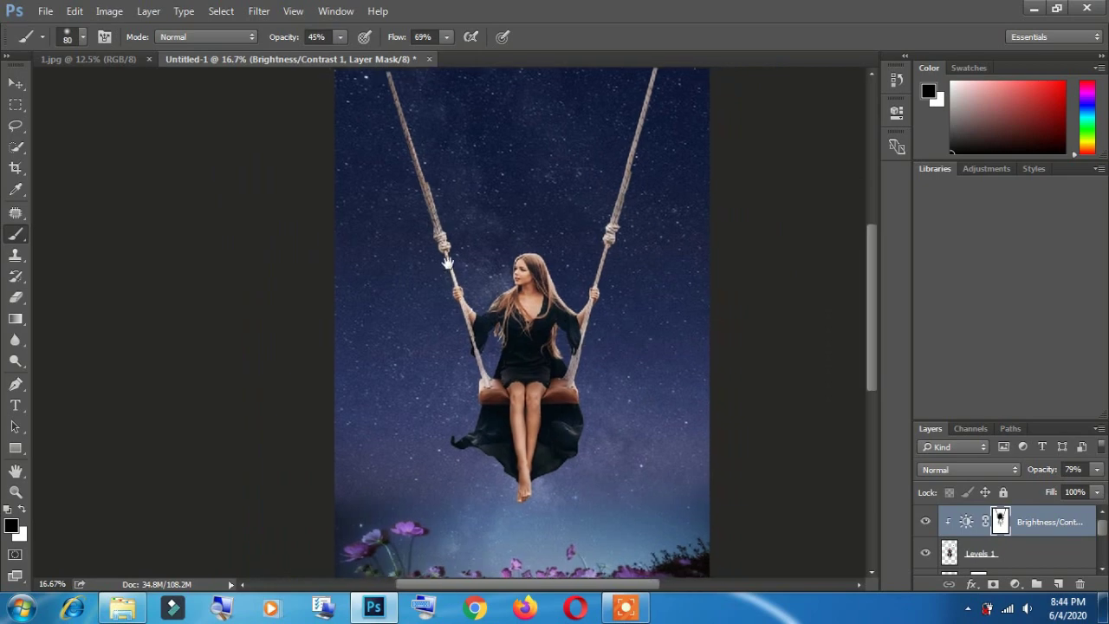
key(v)
drag(546, 342, 541, 290)
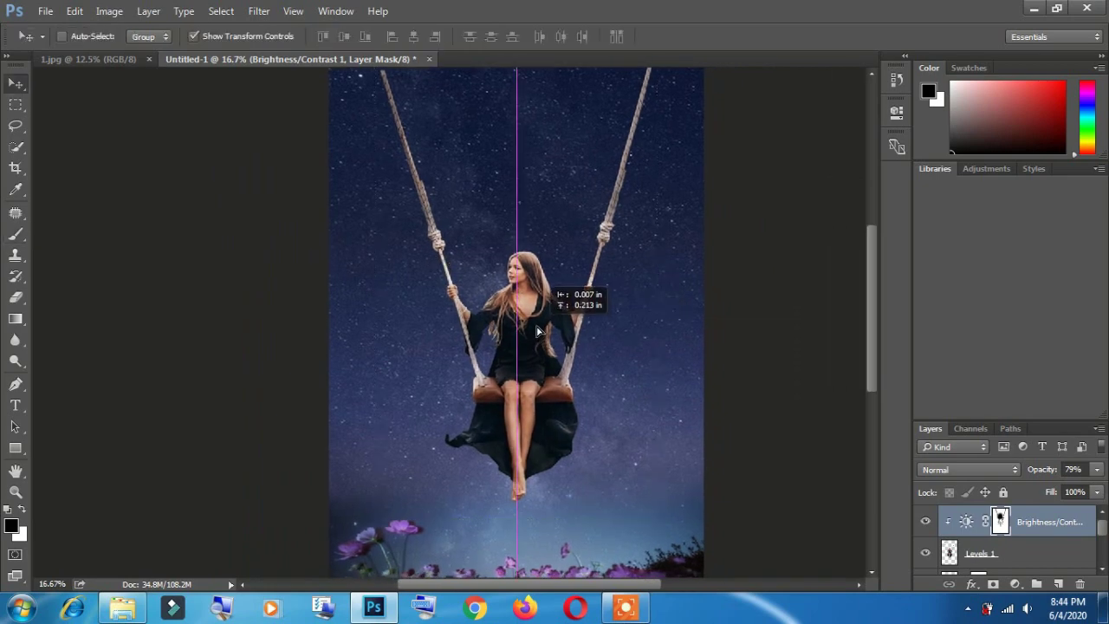
ctrl+click(1018, 544)
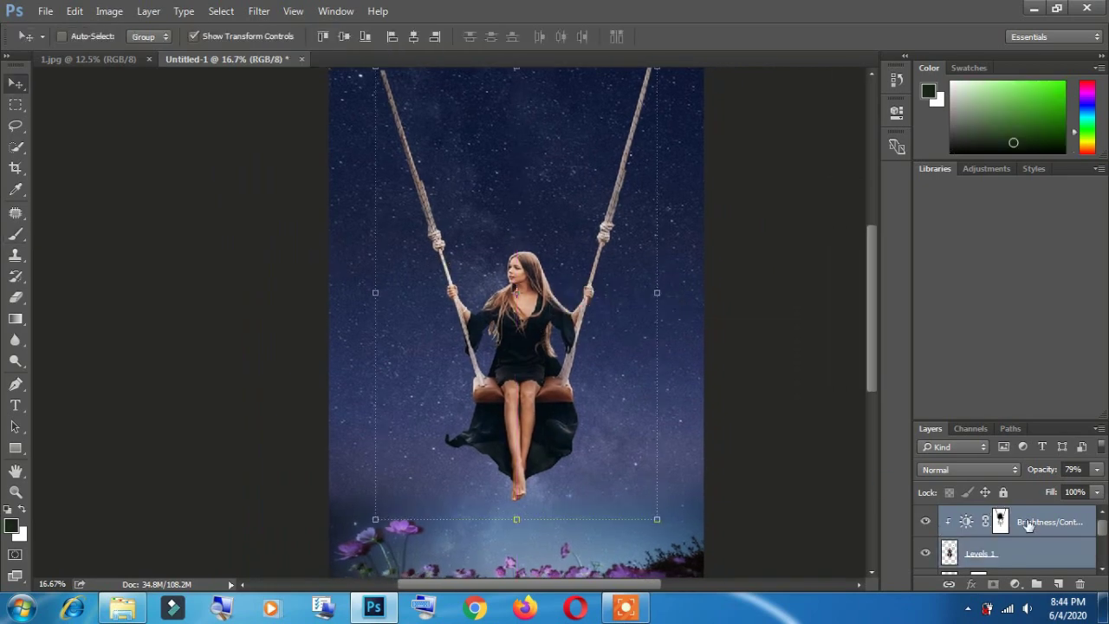
drag(508, 405, 506, 397)
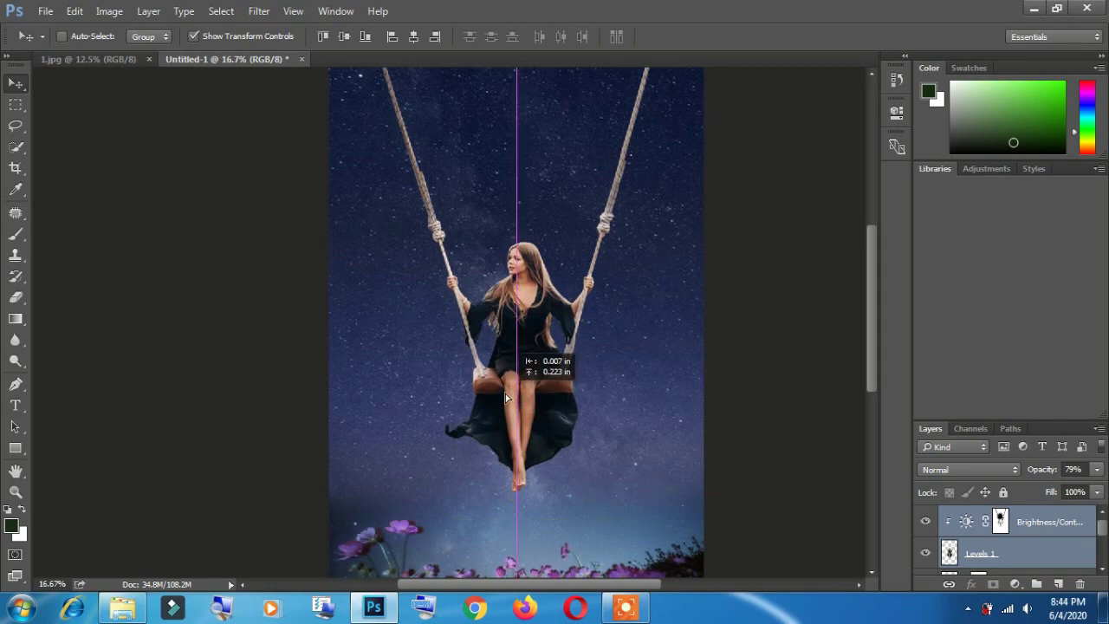
key(ctrl+minus)
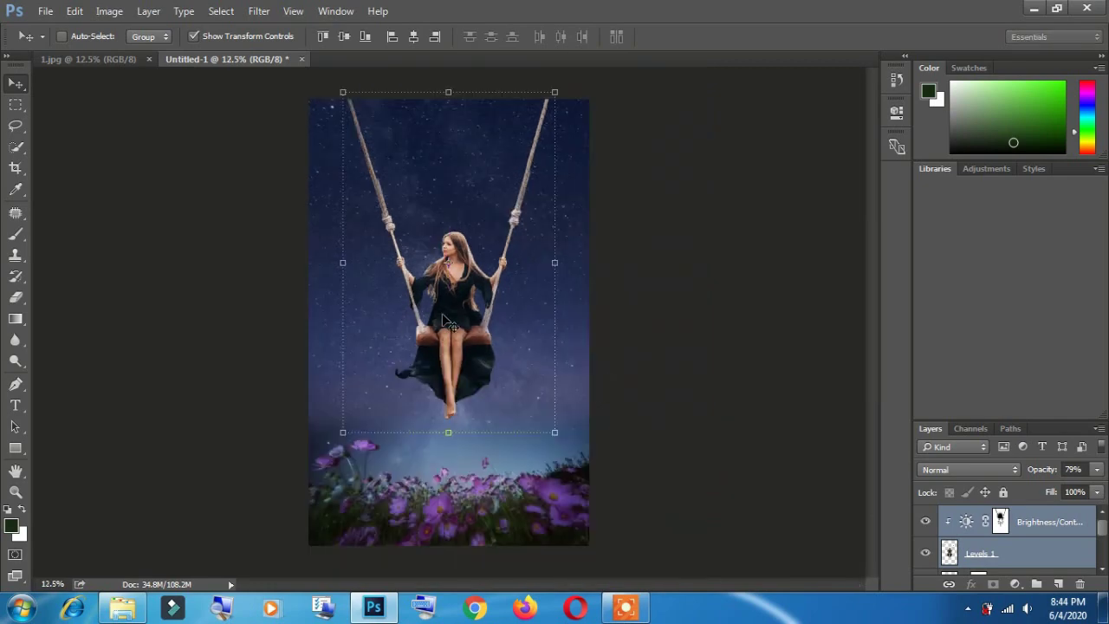
drag(485, 279, 486, 279)
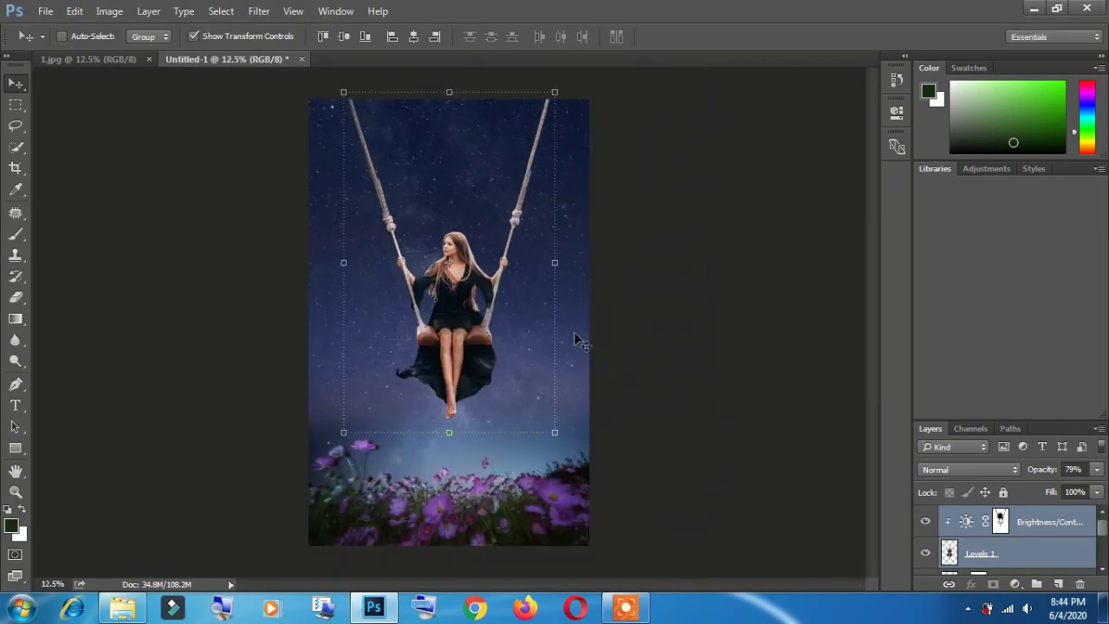
click(1034, 8)
Place the full-moon PNG and move the girl's adjustment layers above it.
mouse_move(858, 173)
mouse_down()
mouse_move(371, 610)
mouse_move(533, 325)
mouse_up()
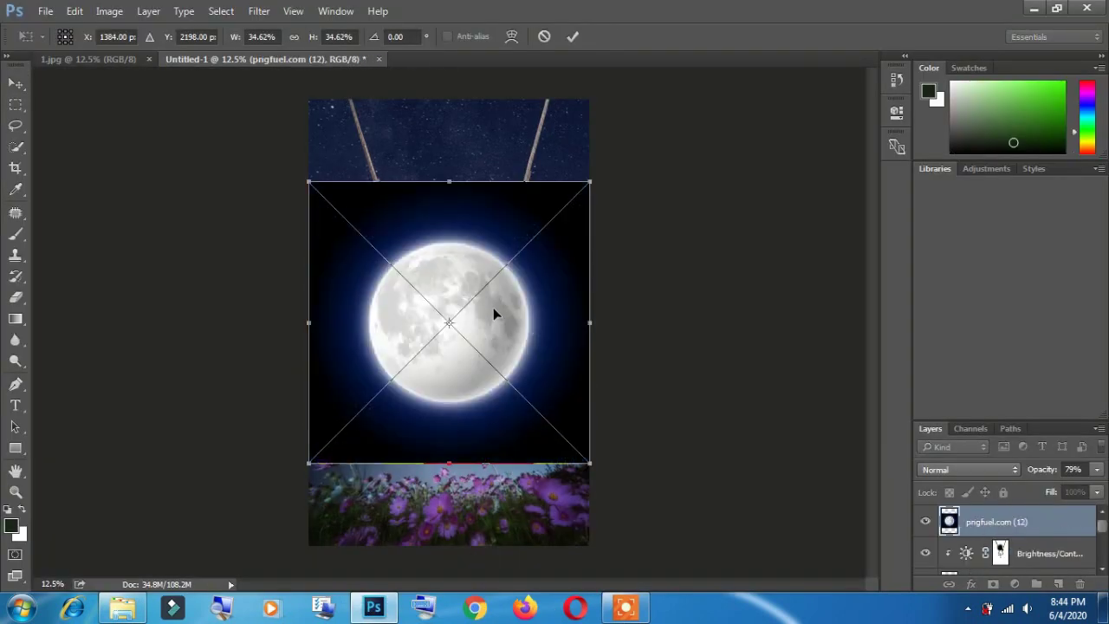
key(Return)
click(1045, 552)
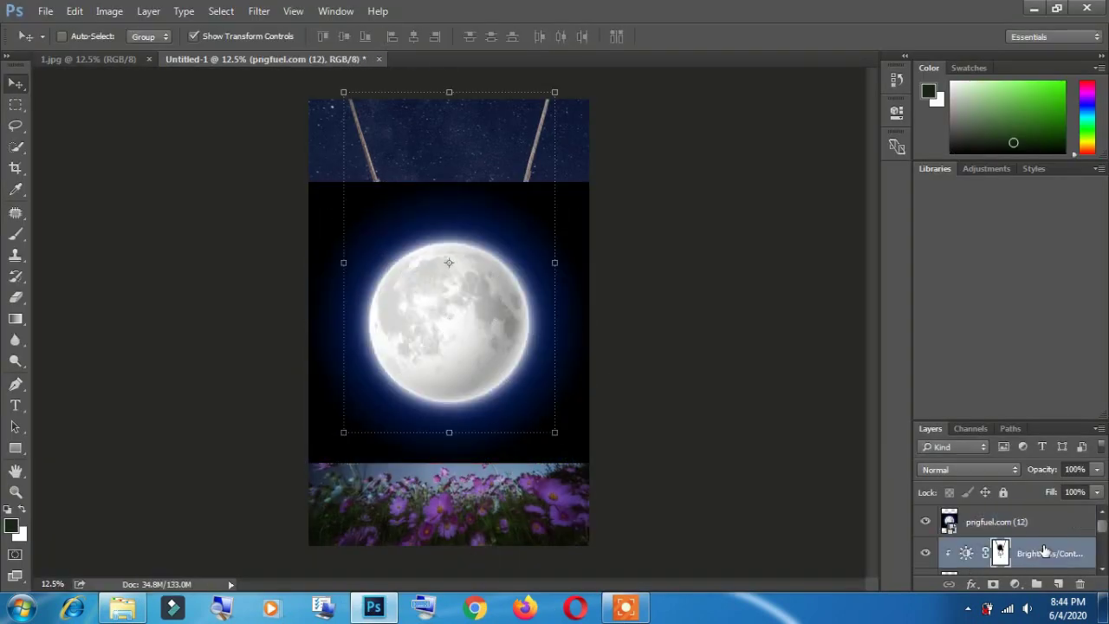
scroll(1045, 553, down, 1)
shift+click(1019, 553)
mouse_move(1045, 525)
mouse_down()
mouse_move(1041, 491)
mouse_move(1031, 520)
mouse_up()
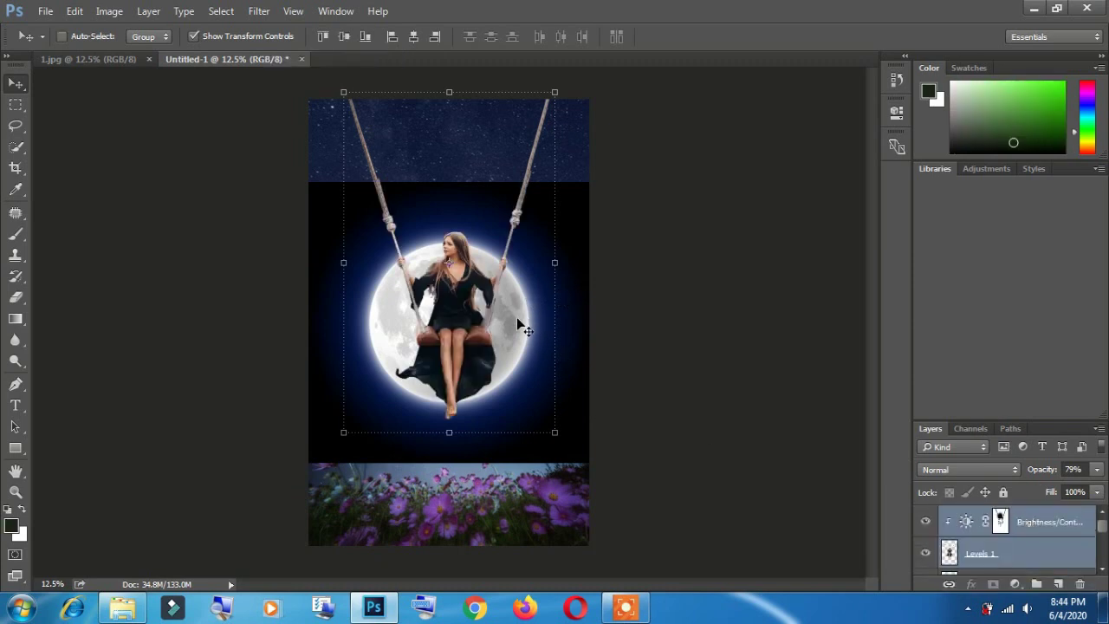
Set the moon layer to Screen blend mode and raise it behind the girl's upper body.
scroll(1002, 553, down, 1)
click(996, 553)
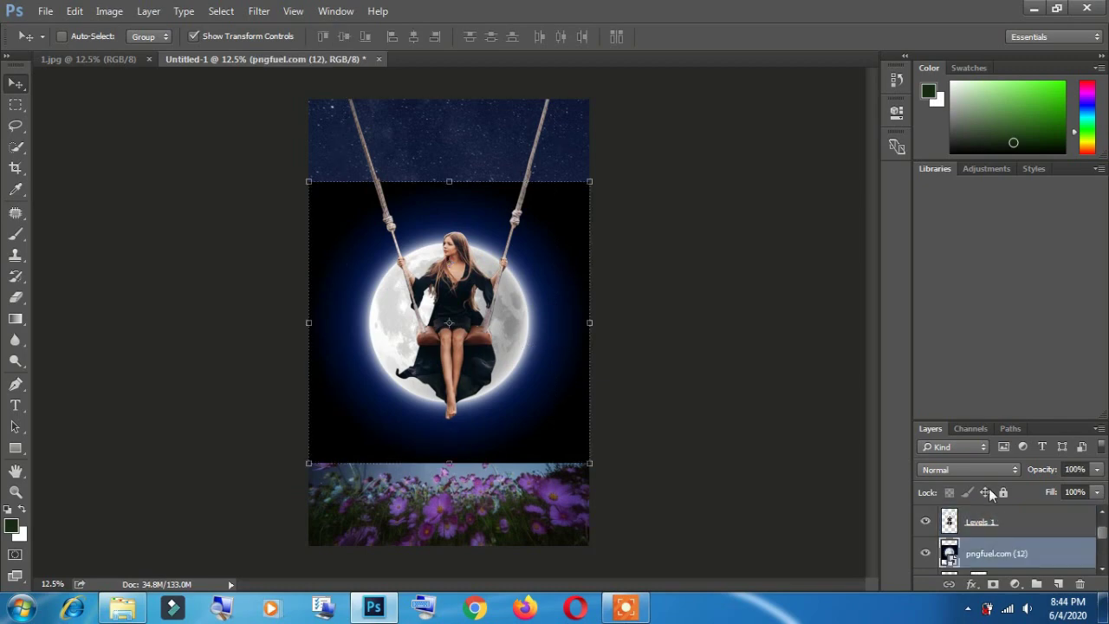
click(967, 469)
click(929, 251)
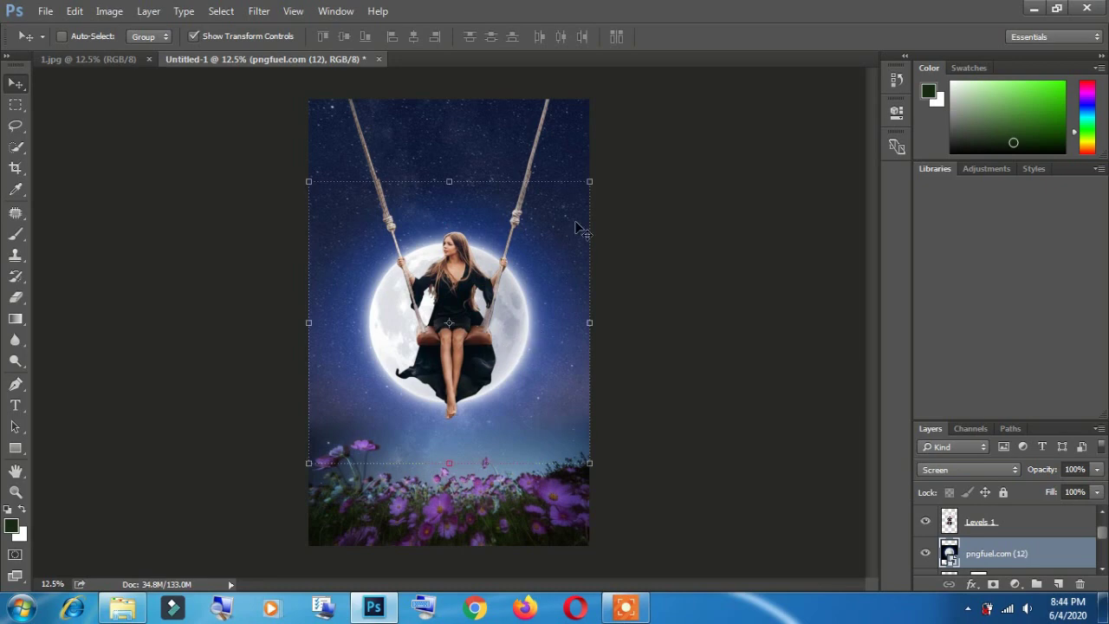
mouse_move(506, 319)
mouse_down()
mouse_move(505, 194)
mouse_move(511, 245)
mouse_up()
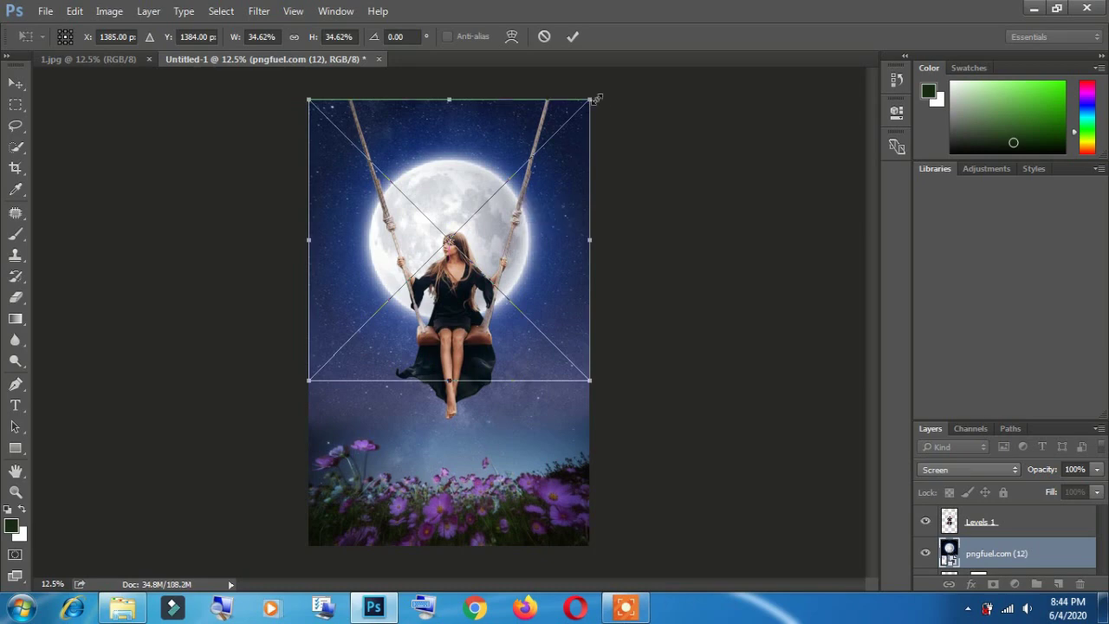
click(577, 39)
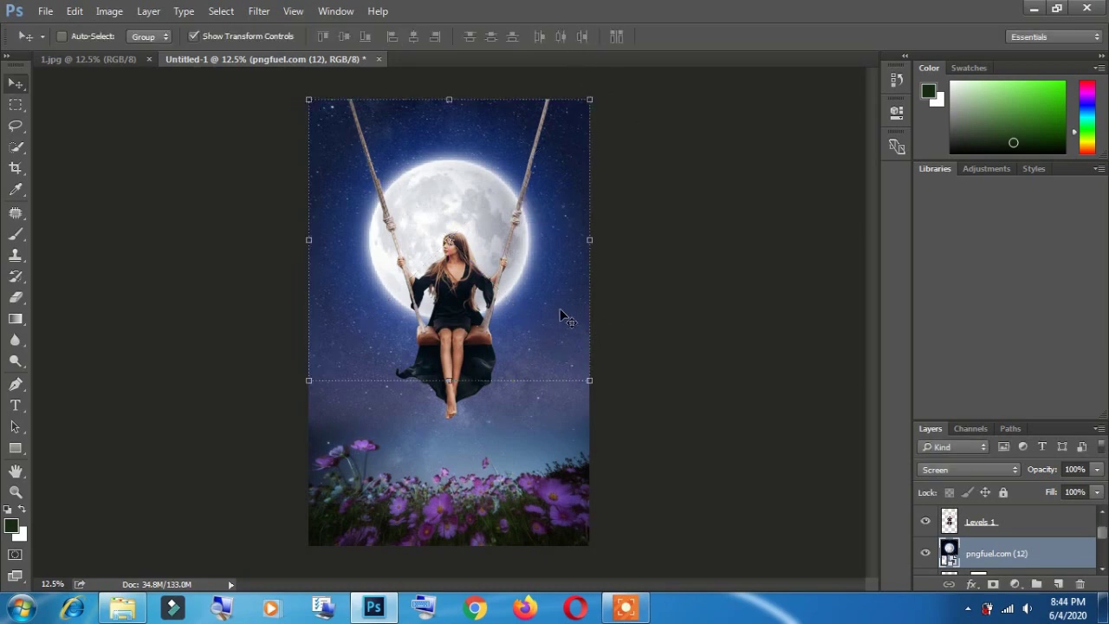
key(Down)
key(Down)
key(Down)
key(Down)
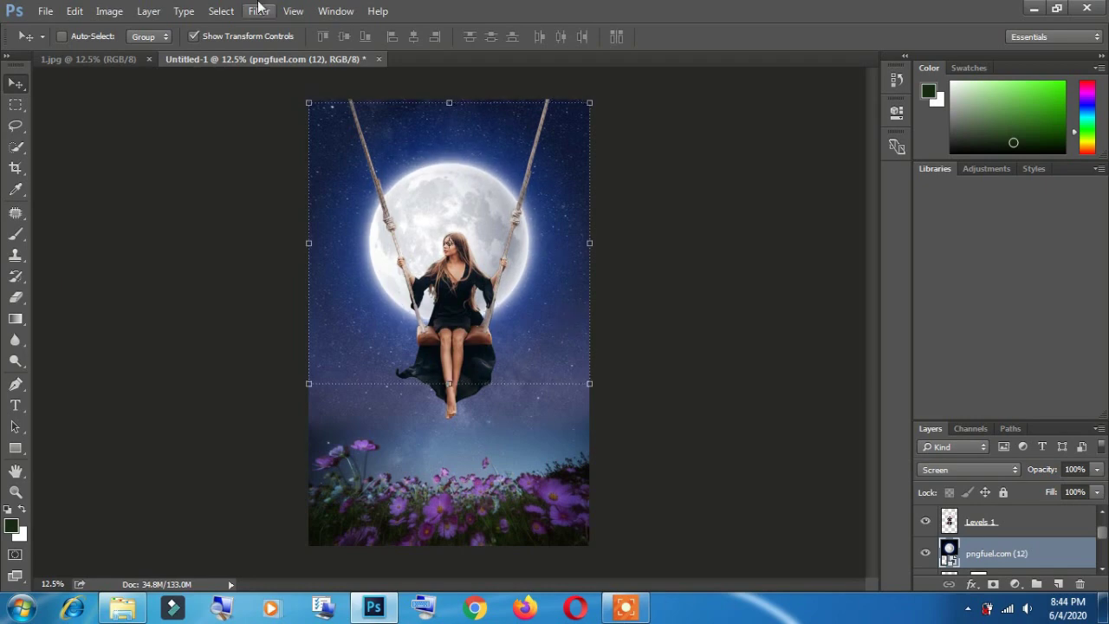
Nudge the moon right and soften it with a 4-pixel Gaussian Blur.
key(Right)
key(Right)
key(Right)
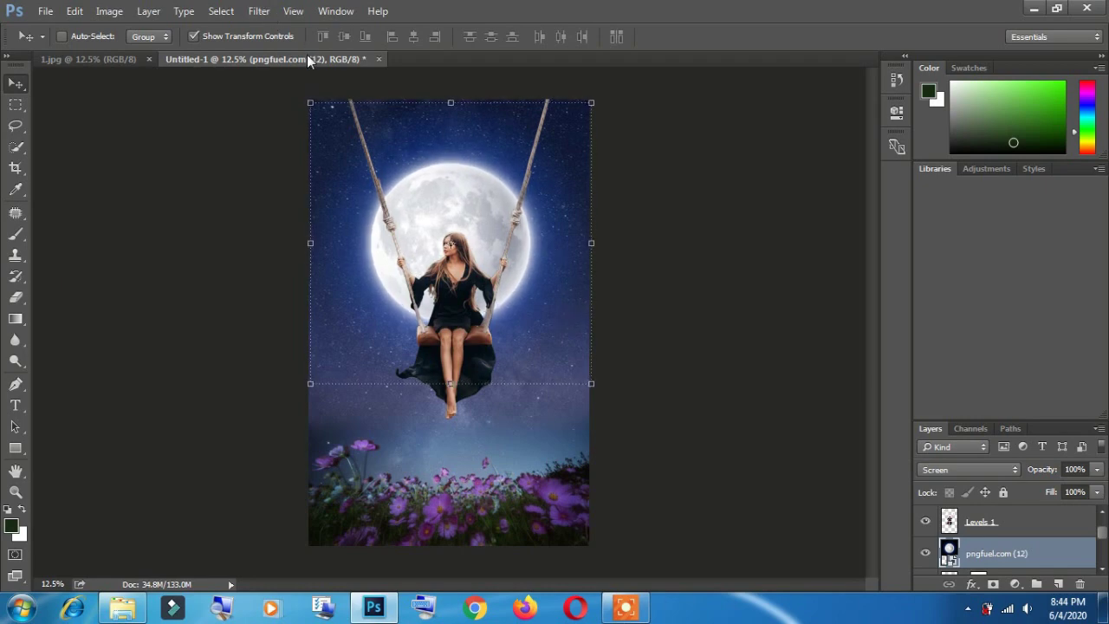
click(250, 18)
mouse_move(267, 191)
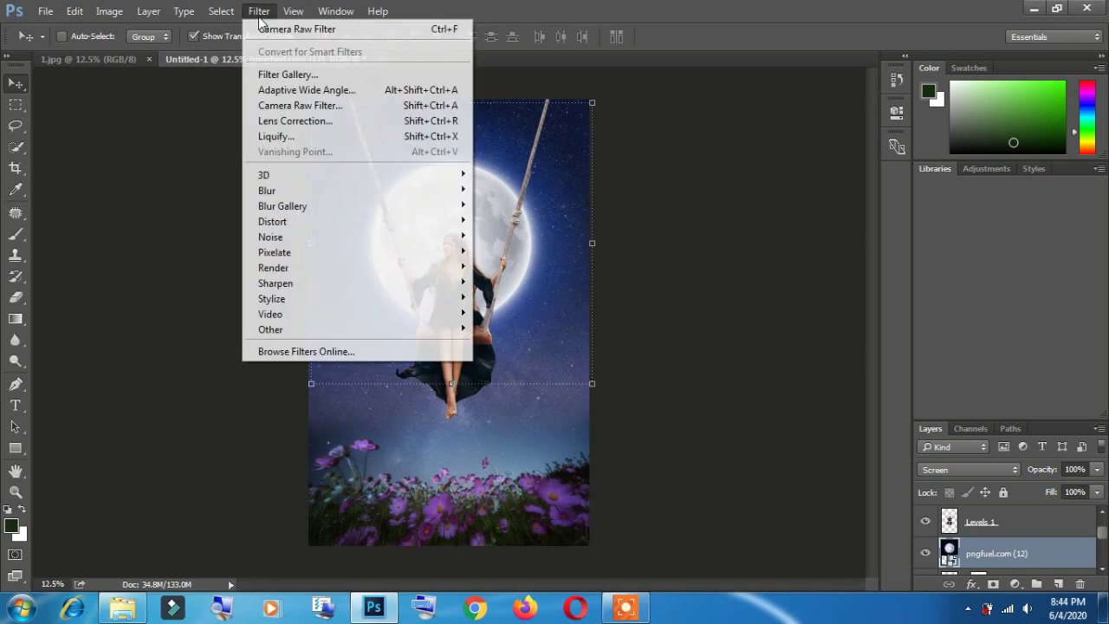
click(515, 251)
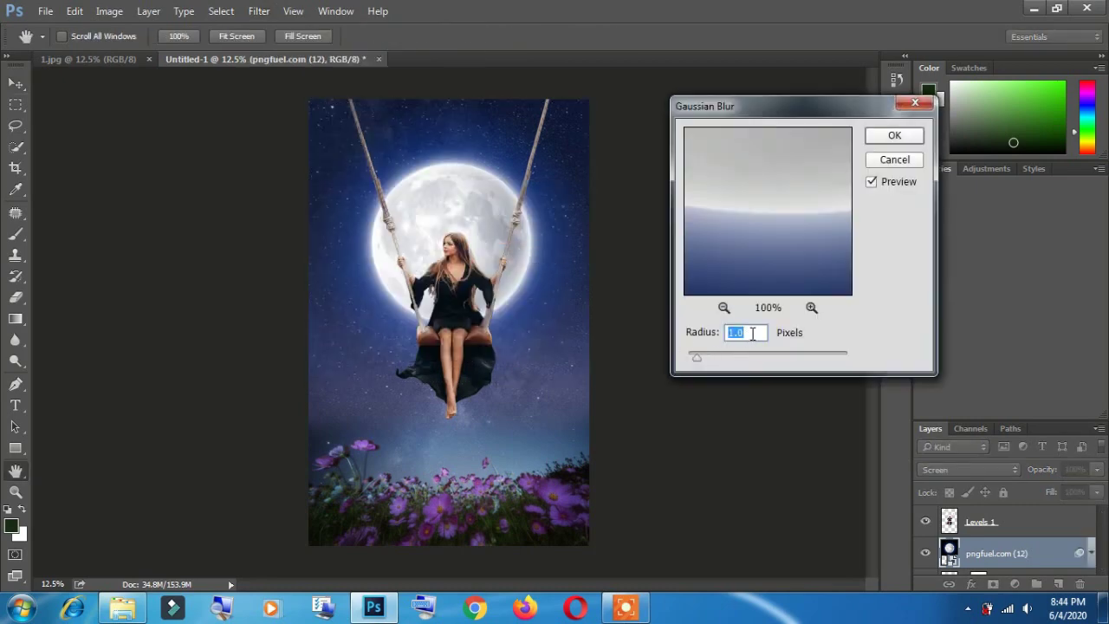
text(4)
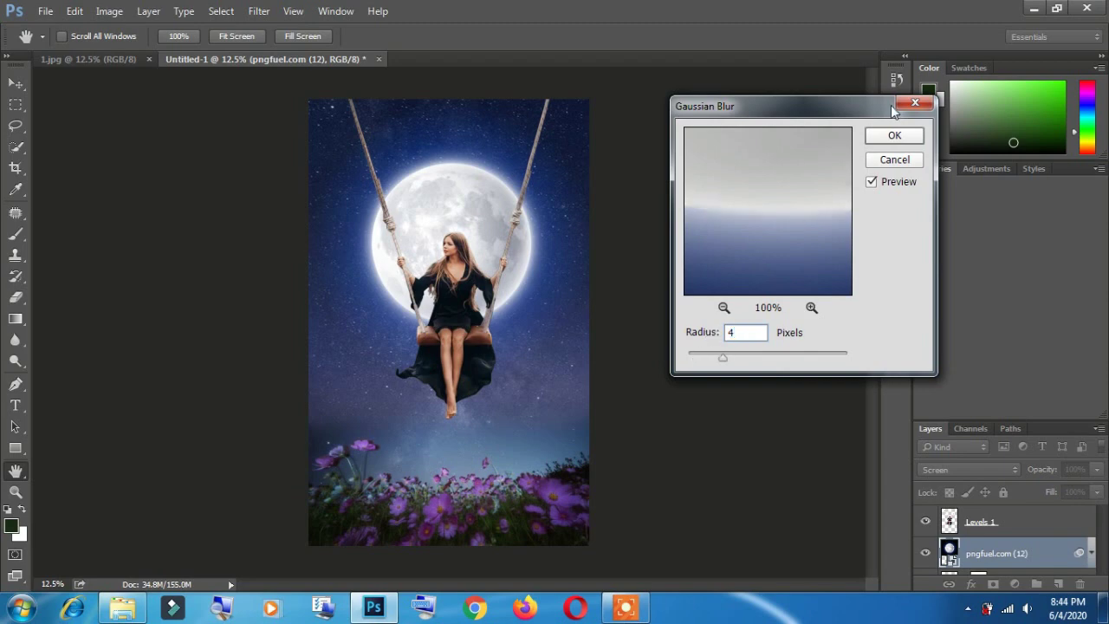
click(893, 136)
key(v)
key(ctrl+plus)
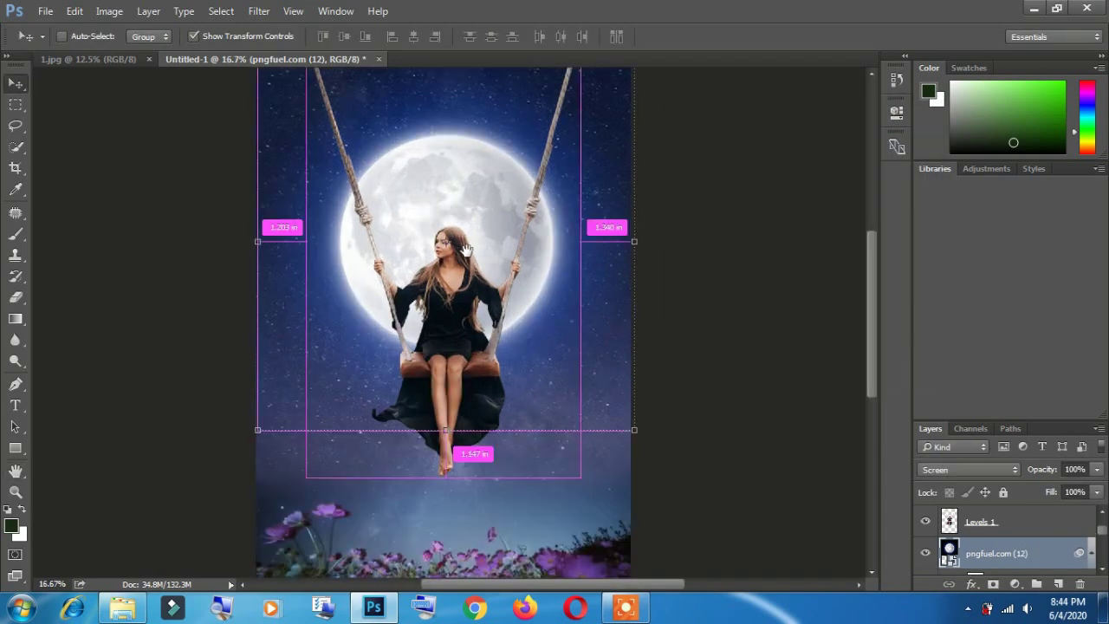
alt+click(511, 257)
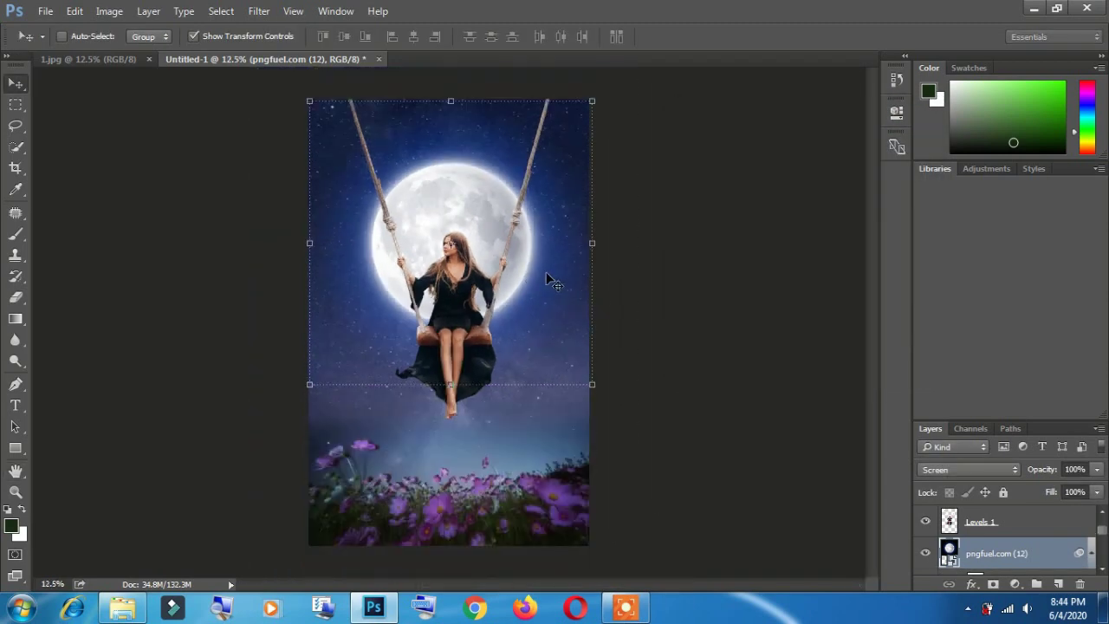
scroll(991, 540, up, 1)
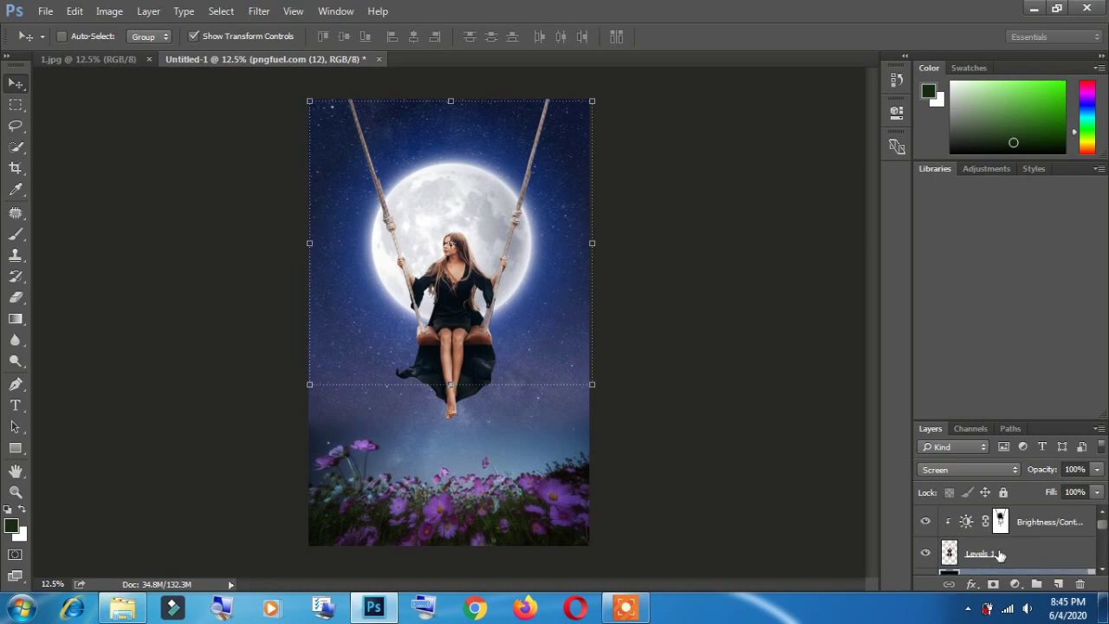
click(999, 555)
Add an Exposure adjustment on the girl with exposure +0.06 and gamma 1.04.
click(1014, 585)
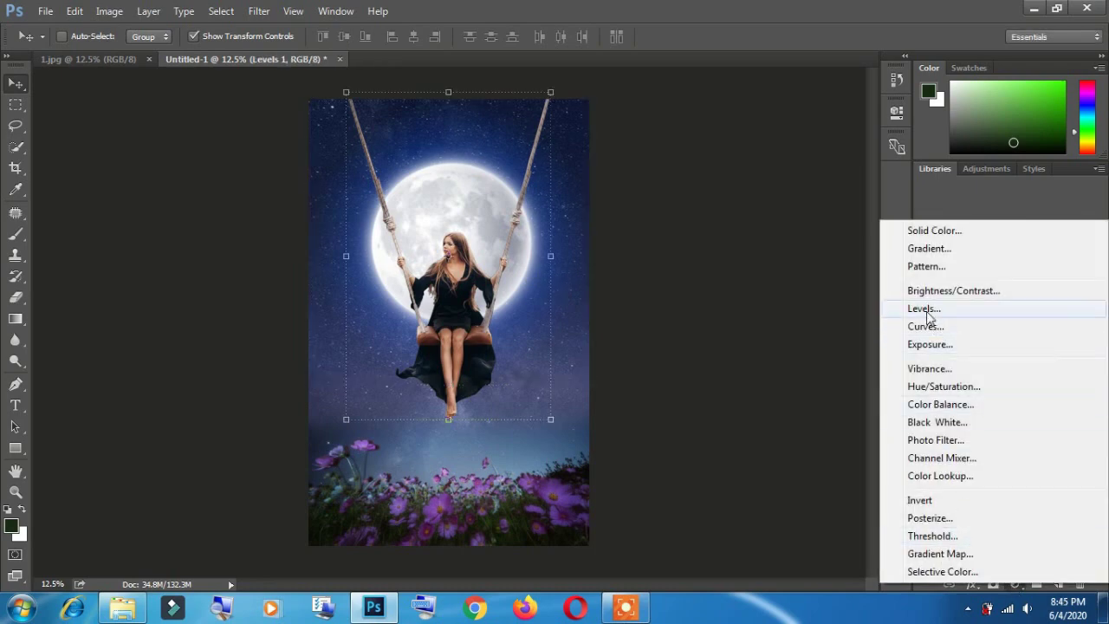
click(929, 345)
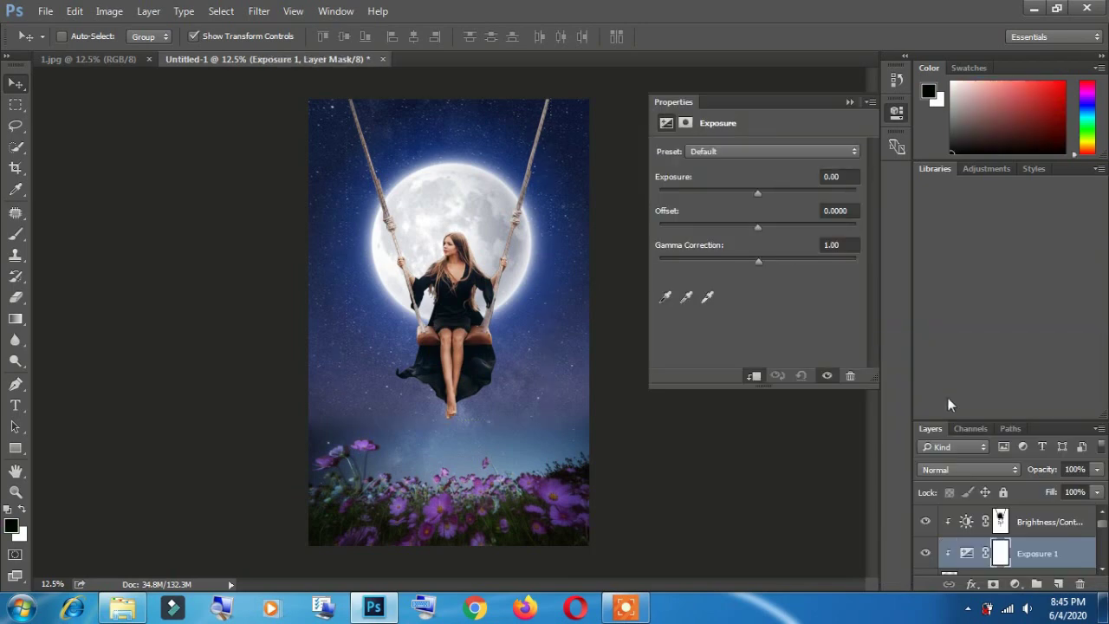
ctrl+click(499, 257)
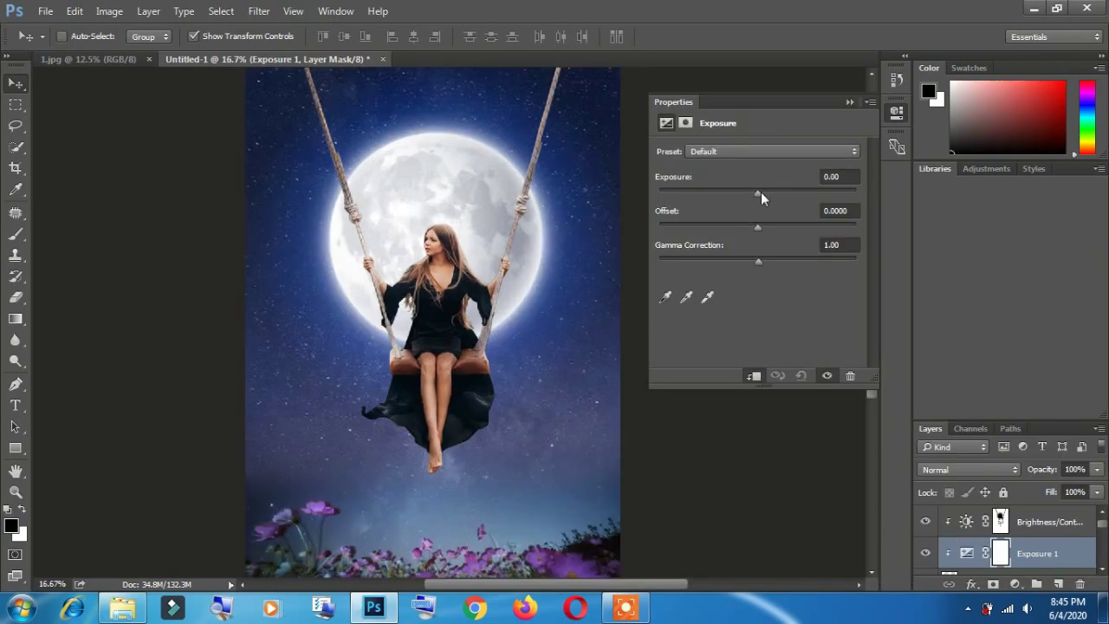
mouse_move(757, 192)
mouse_down()
mouse_move(746, 228)
mouse_move(758, 232)
mouse_up()
mouse_move(754, 263)
mouse_down()
mouse_move(746, 259)
mouse_move(762, 263)
mouse_up()
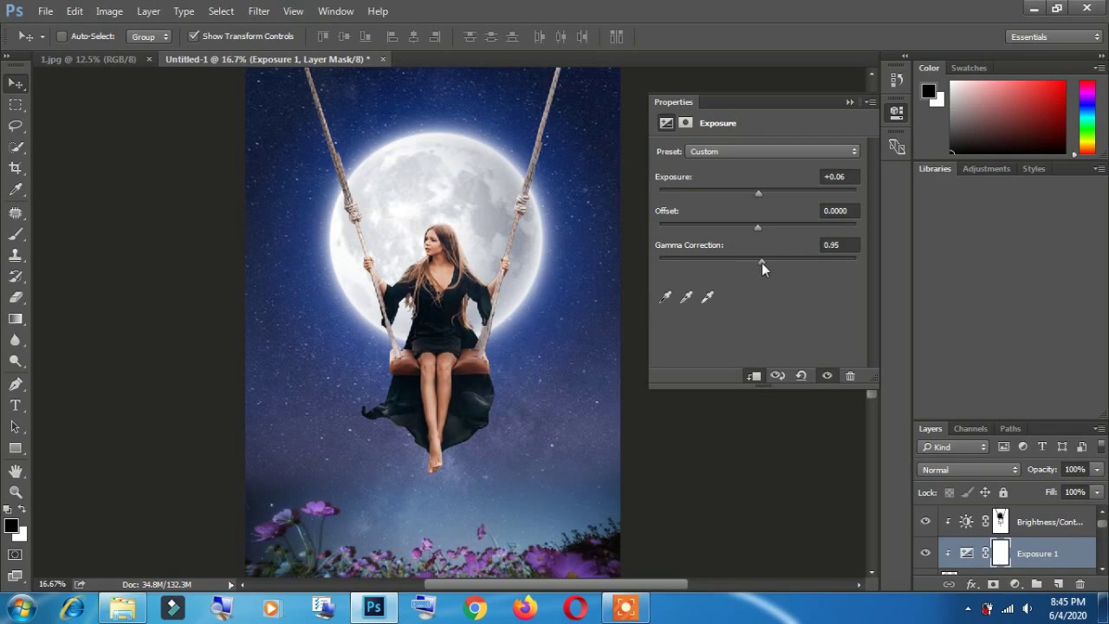
Undo the mistaken 0.01 gamma entry, close Properties, and zoom out to the whole image.
click(839, 246)
text(0)
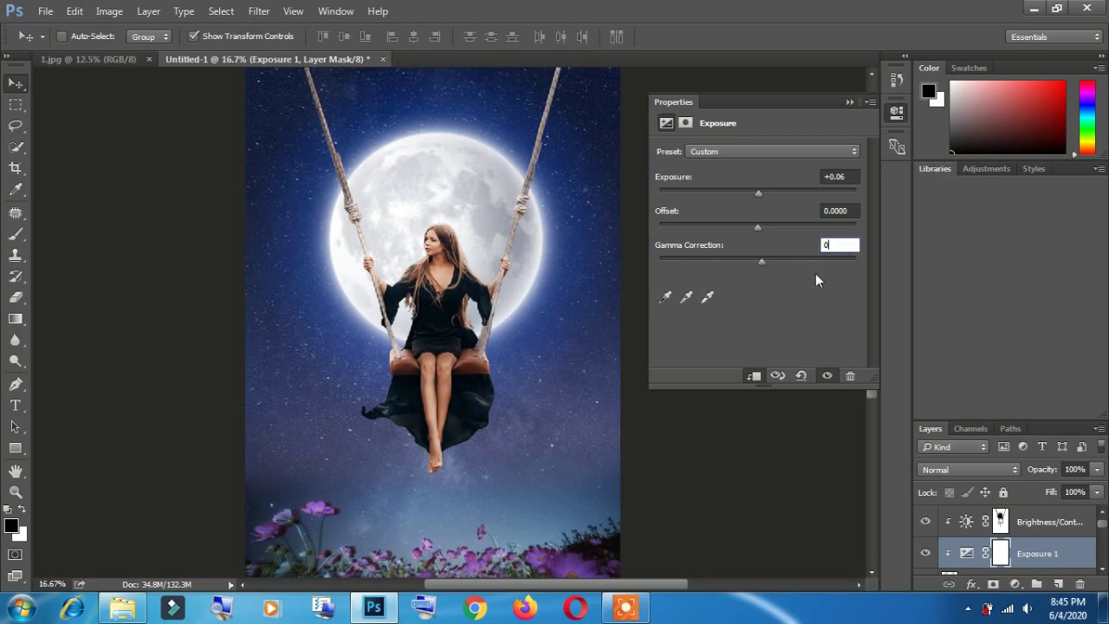
key(Return)
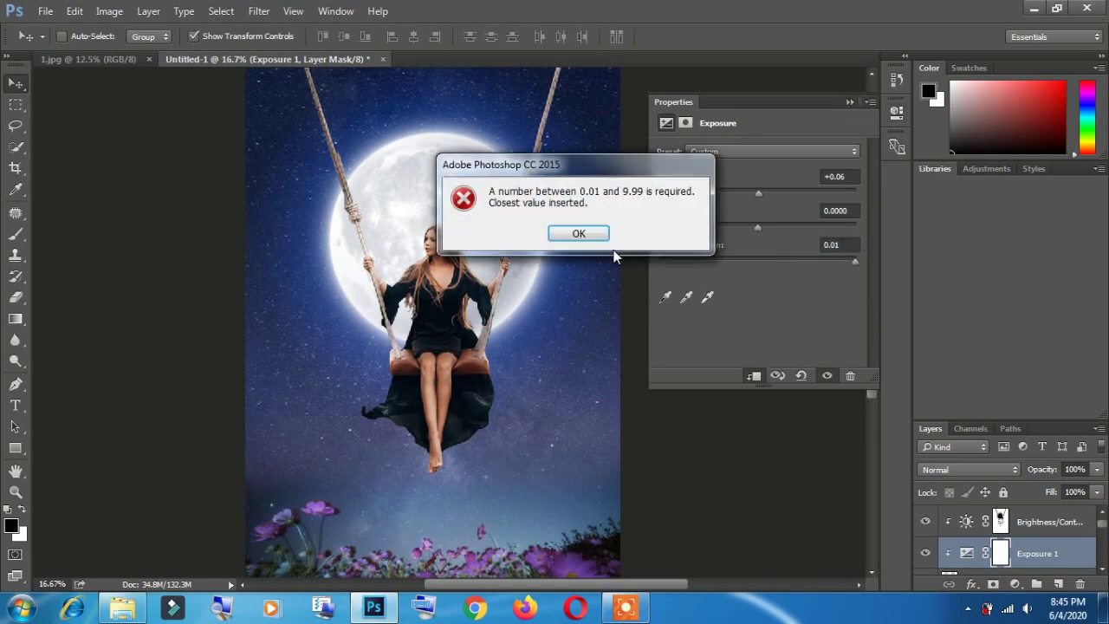
click(577, 234)
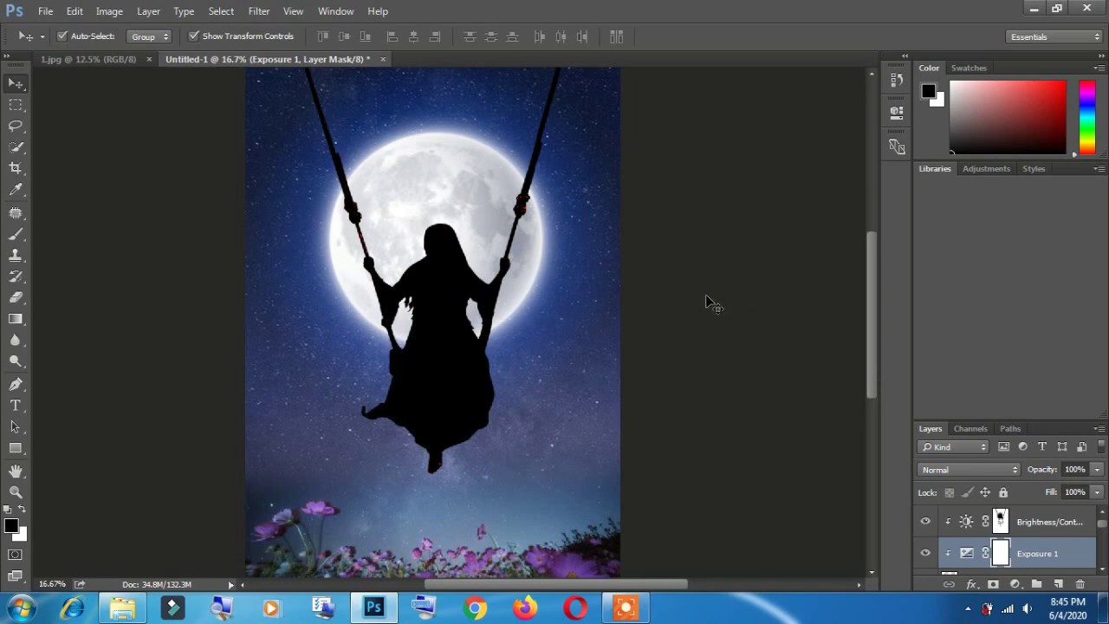
key(ctrl+z)
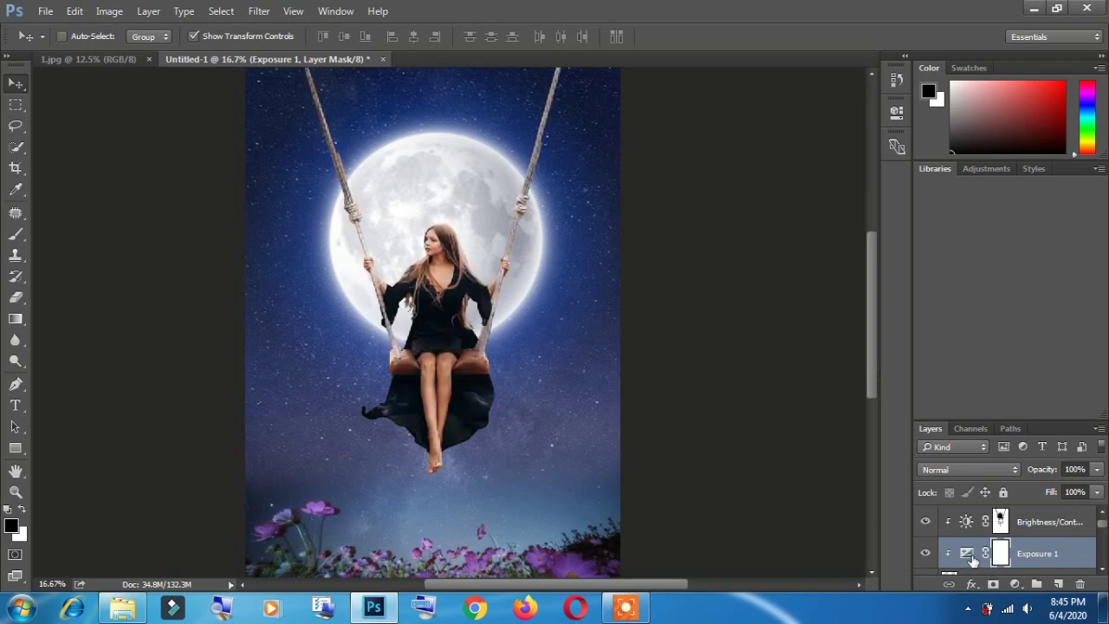
double_click(971, 559)
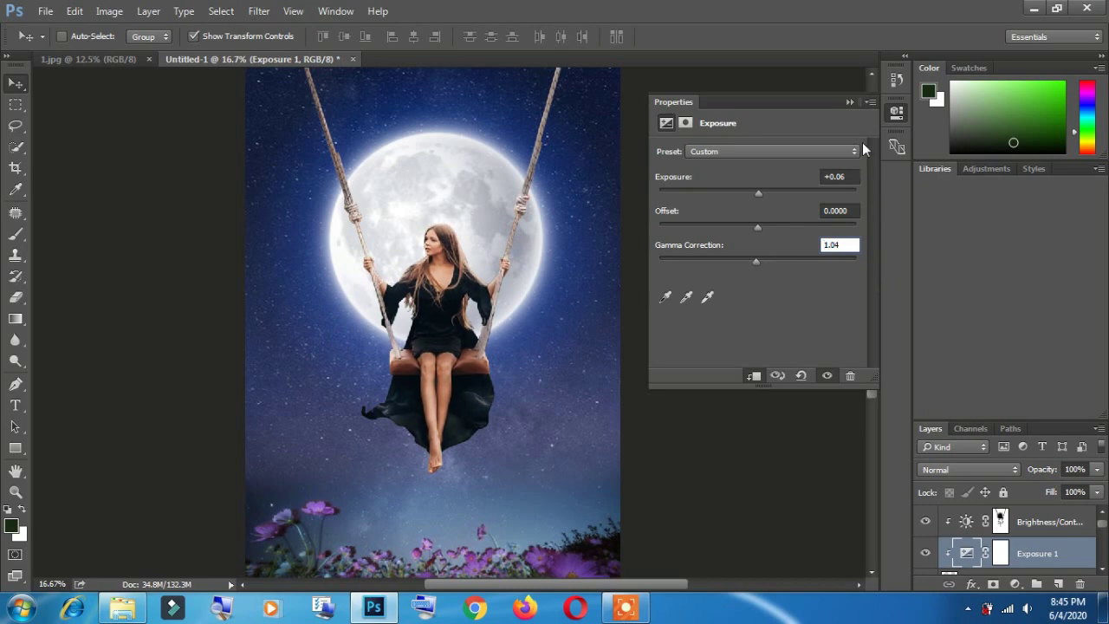
click(850, 101)
alt+click(395, 344)
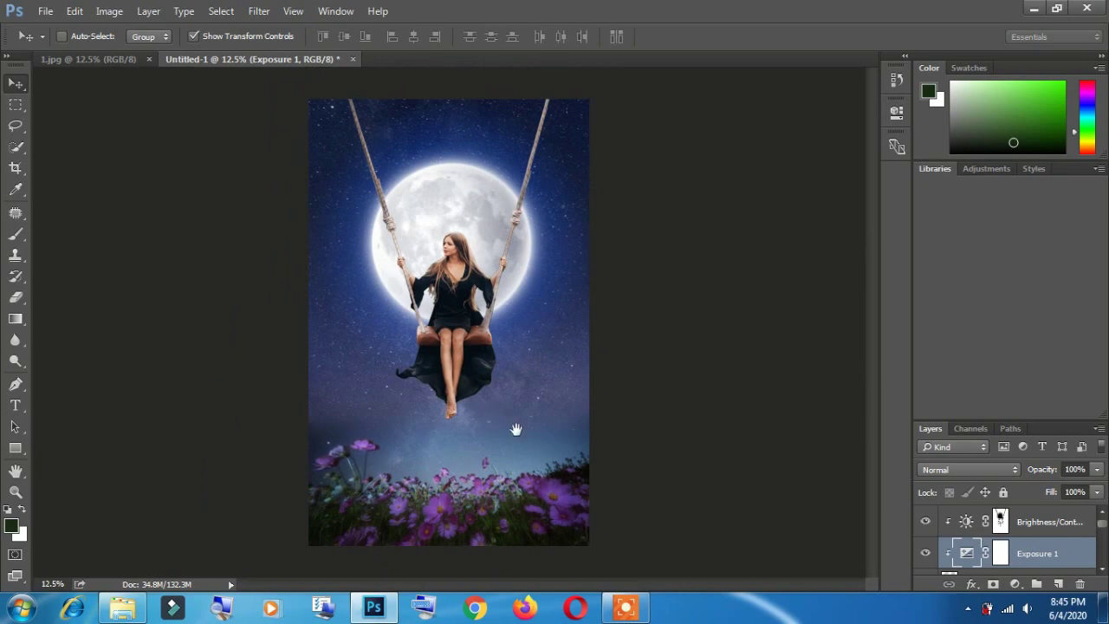
scroll(1022, 555, down, 1)
Add a Levels adjustment to the girl with white input 240 and midtones 0.85.
click(1019, 559)
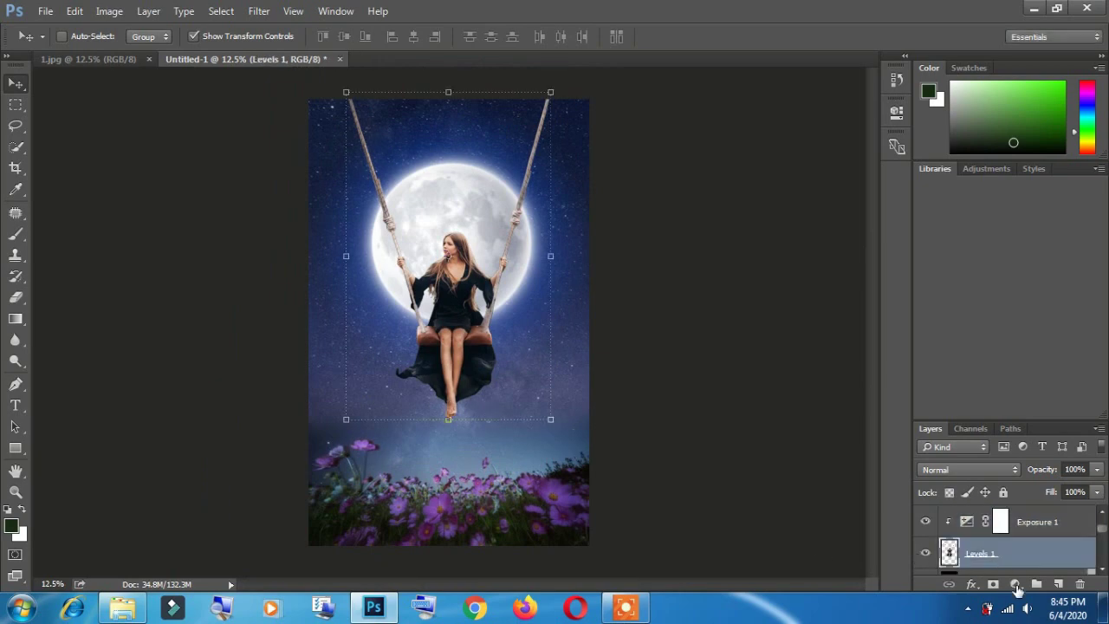
click(1016, 585)
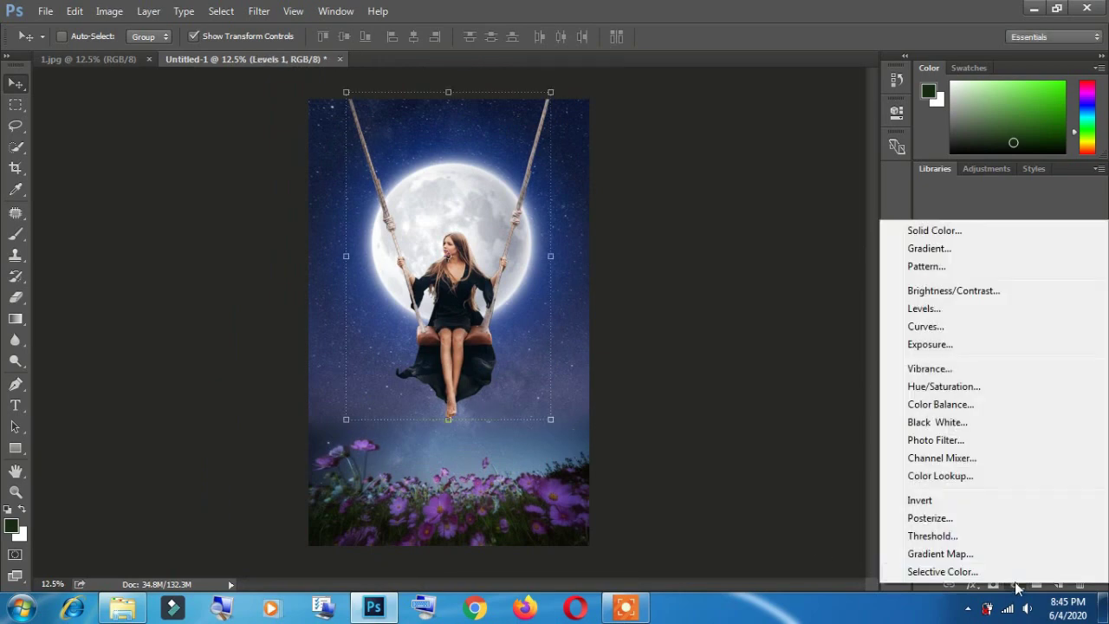
click(939, 310)
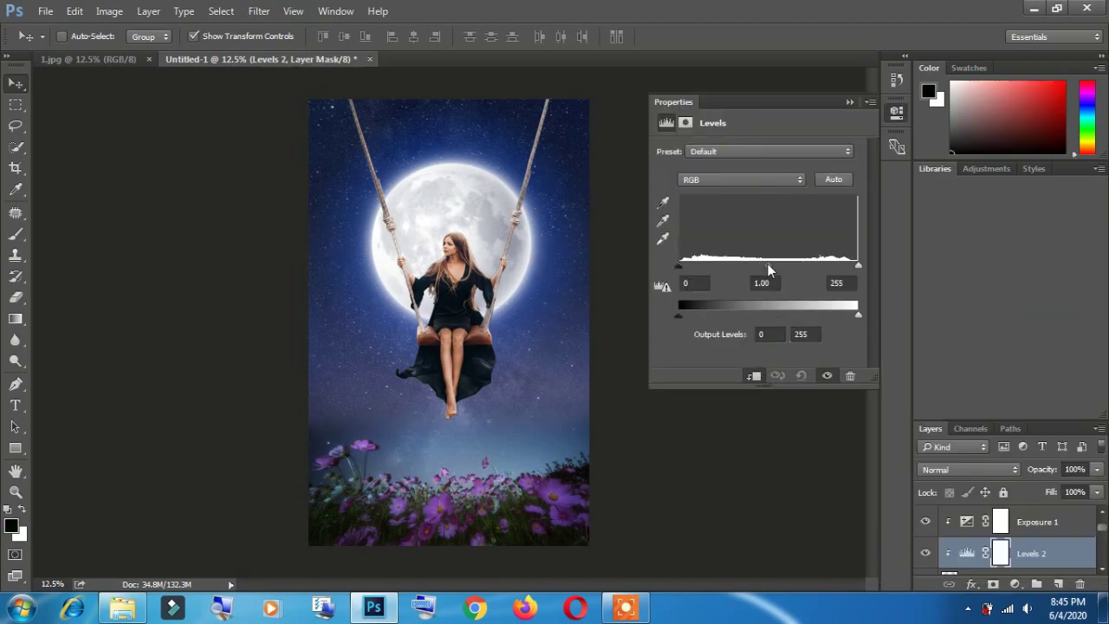
drag(857, 264, 843, 269)
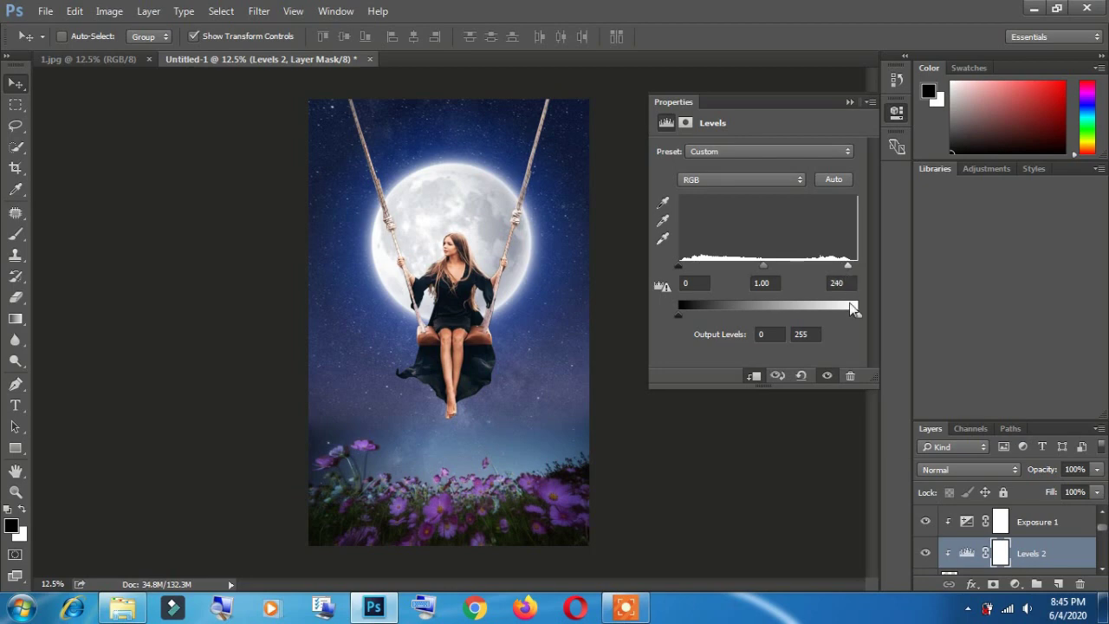
drag(766, 268, 773, 268)
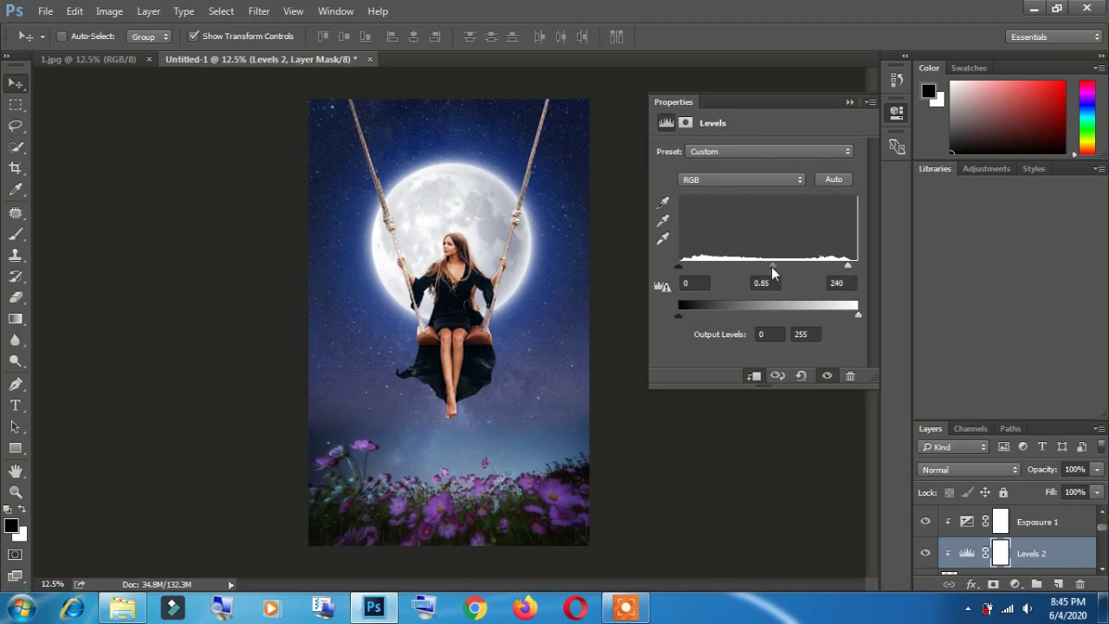
Minimize Photoshop and drag imagesaa from Explorer onto the Photoshop taskbar icon.
click(848, 102)
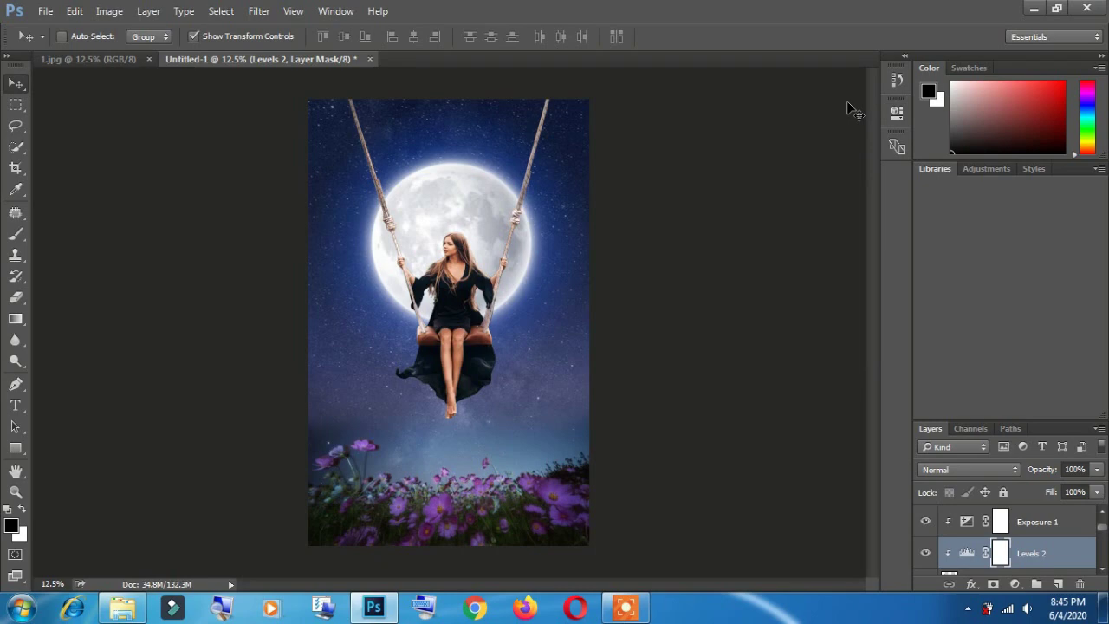
click(1034, 9)
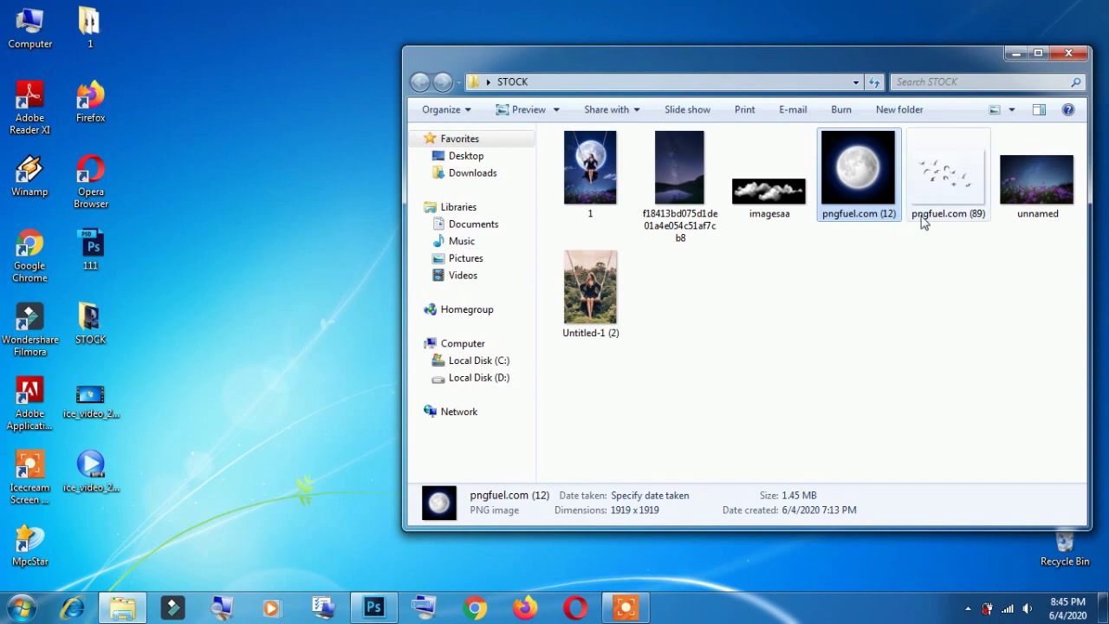
drag(777, 201, 386, 613)
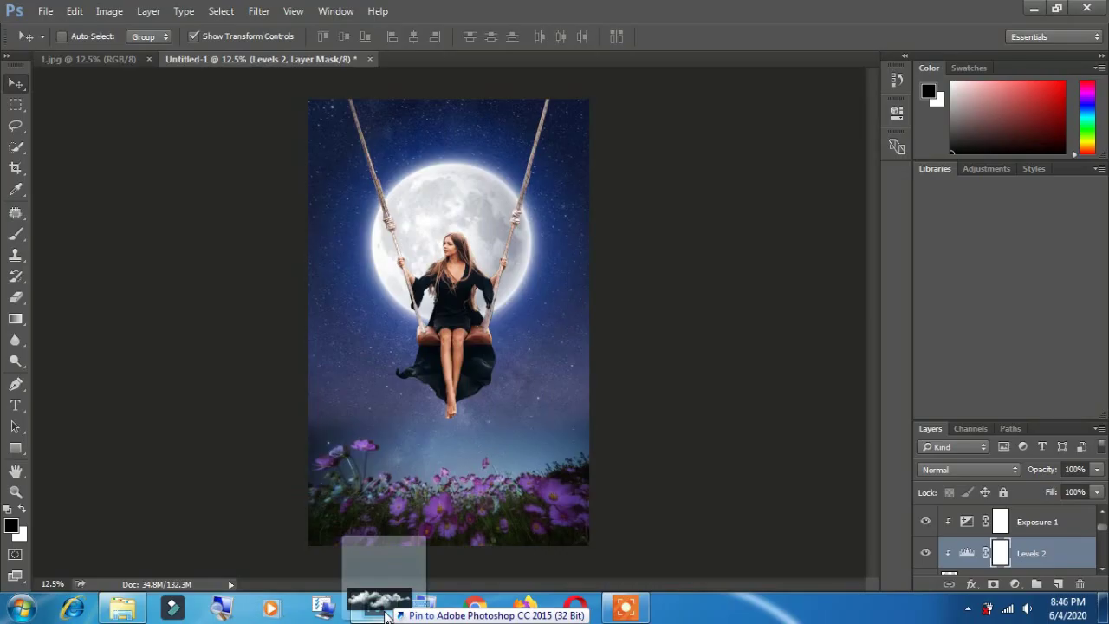
Place the imagesaa cloud at the lower right, blended in Screen with reduced opacity.
drag(386, 613, 541, 441)
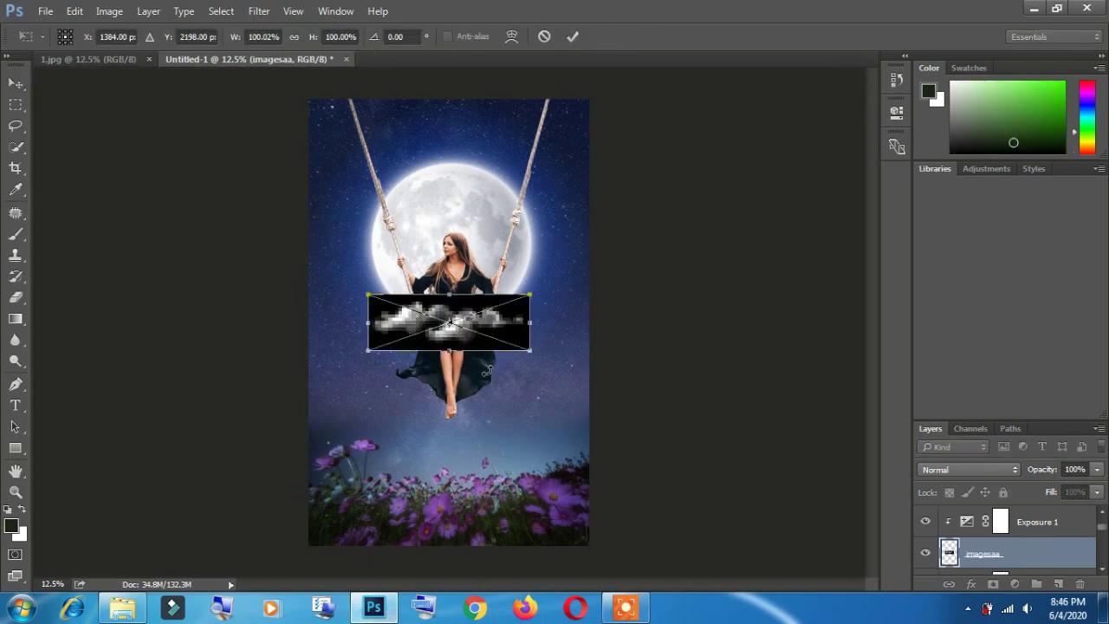
drag(498, 330, 632, 394)
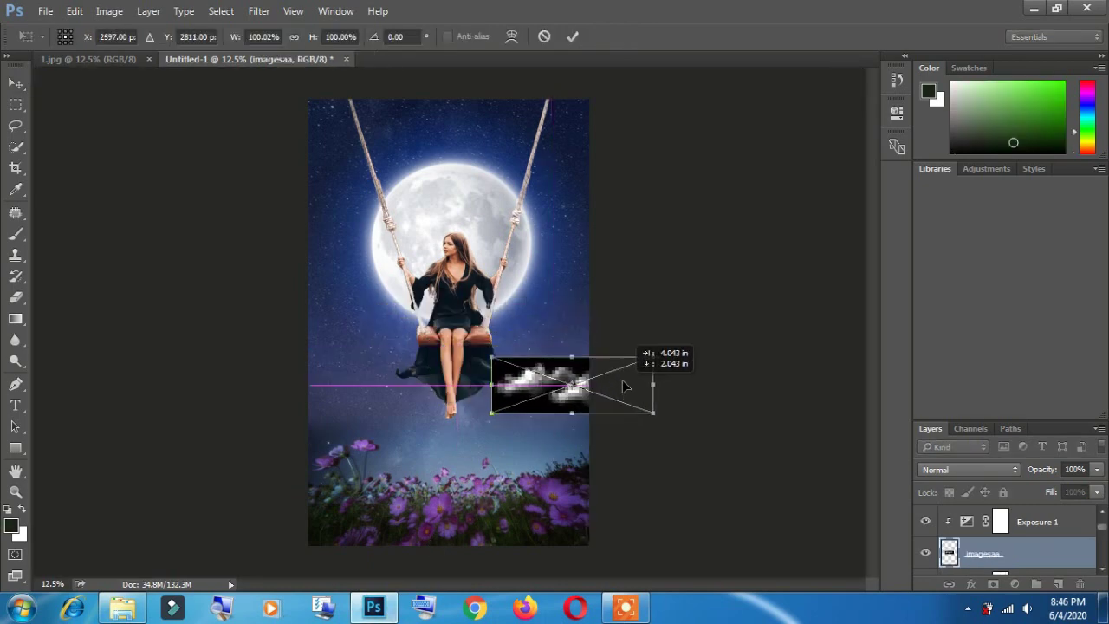
drag(631, 393, 622, 401)
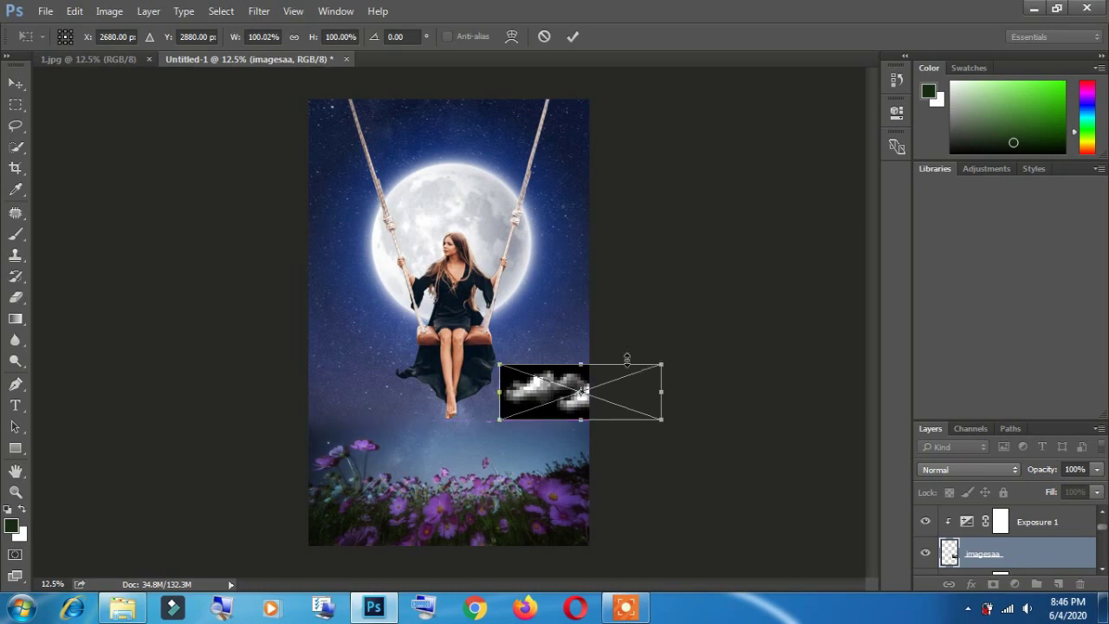
click(571, 38)
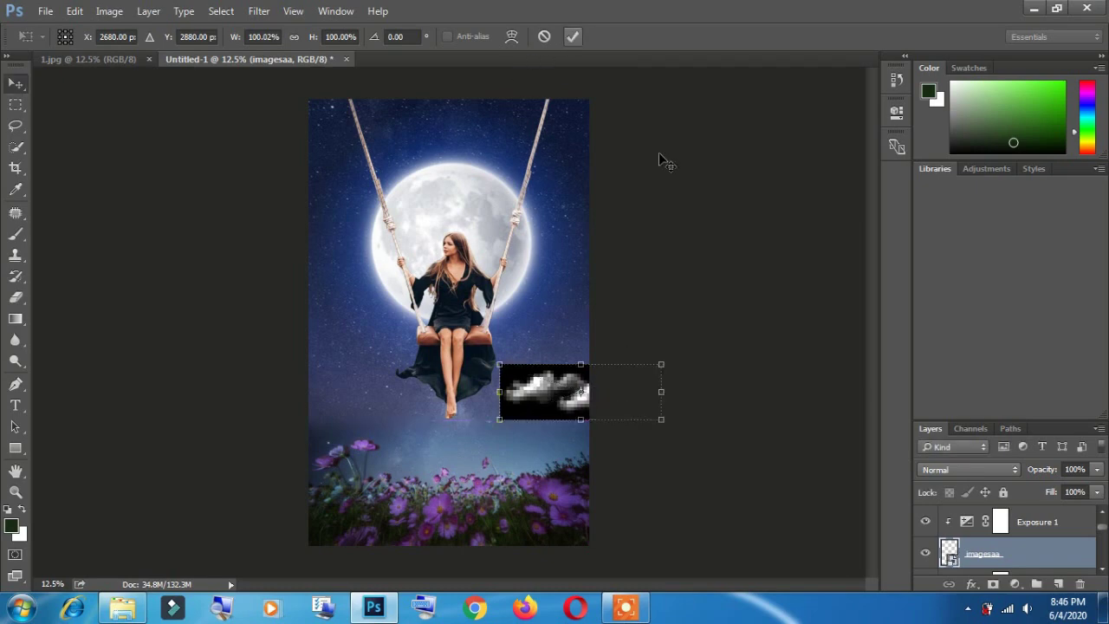
click(944, 469)
click(940, 245)
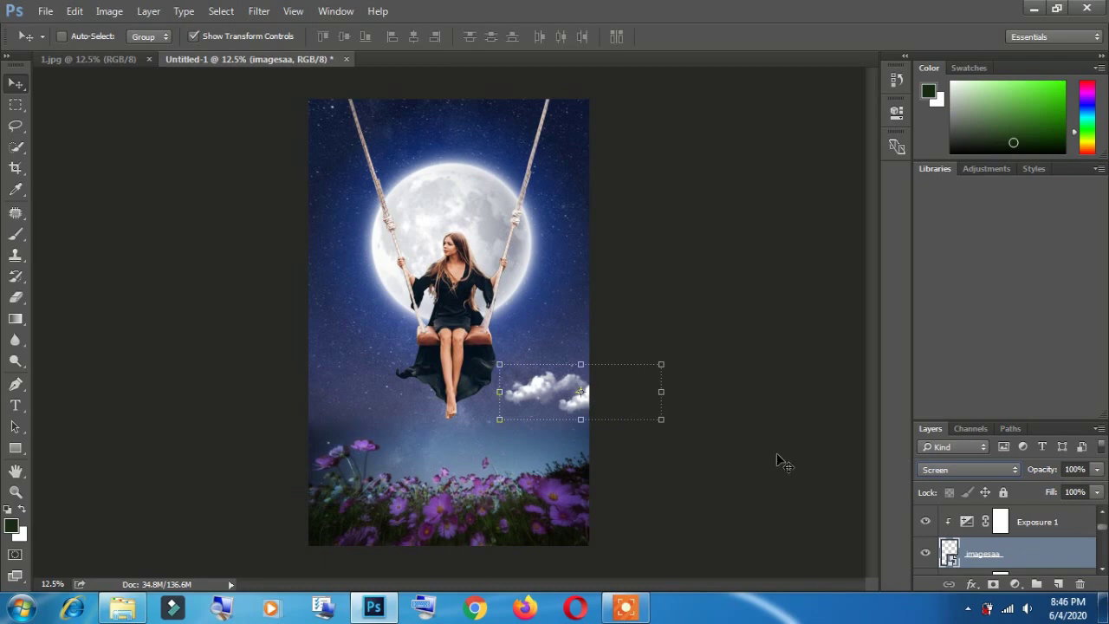
drag(1051, 470, 1033, 477)
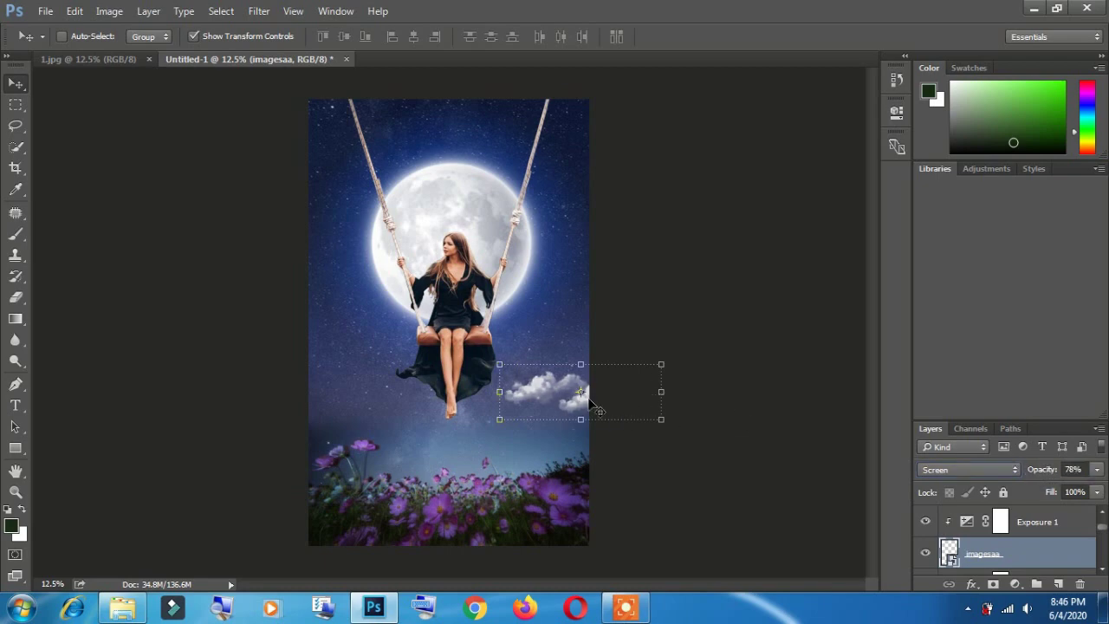
Duplicate the cloud to the left at 60% opacity, then duplicate the original cloud again.
drag(555, 391, 279, 359)
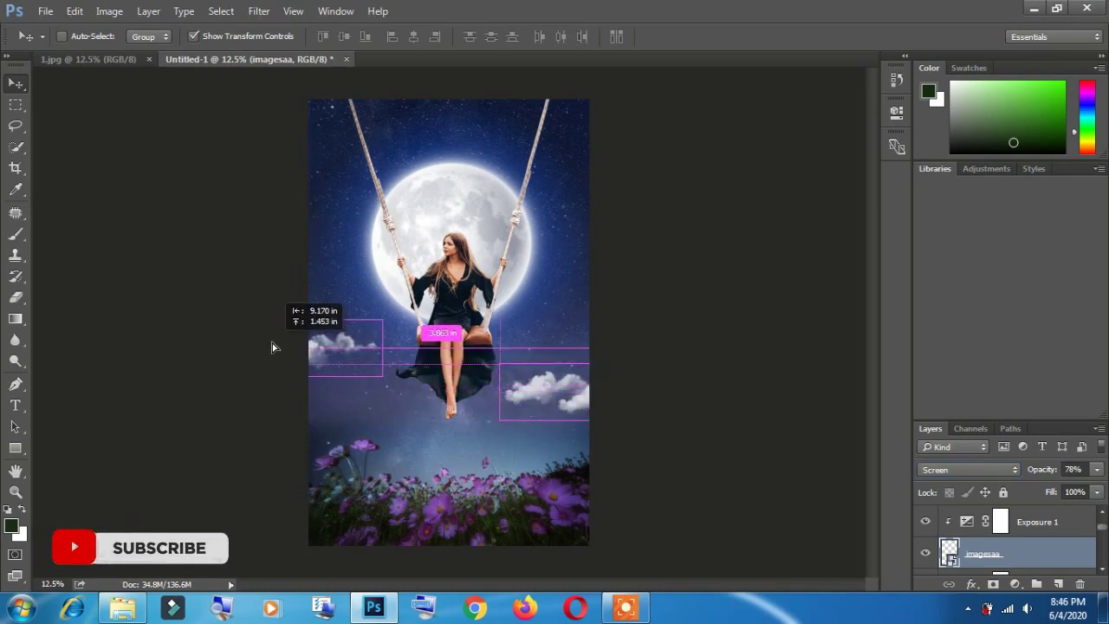
drag(277, 359, 282, 350)
click(345, 350)
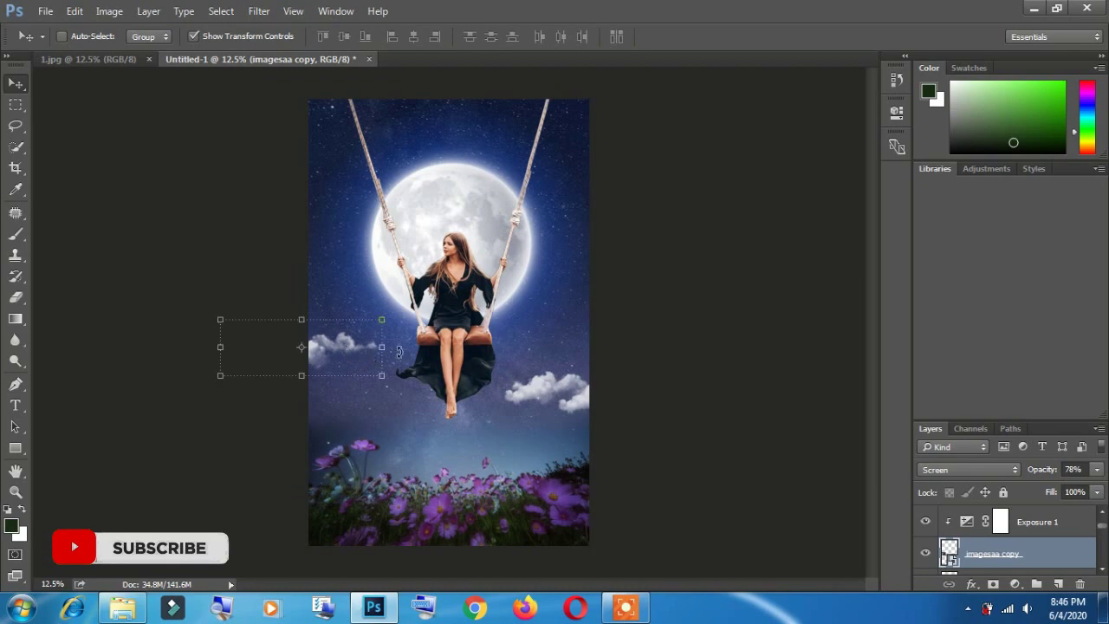
drag(1048, 476, 1030, 478)
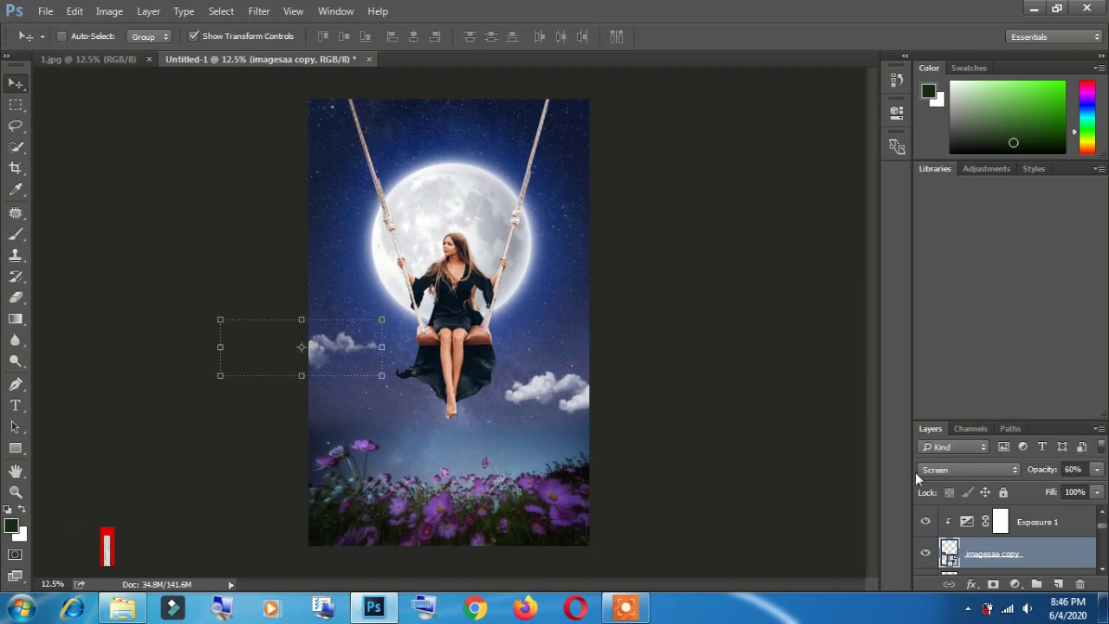
right_click(534, 385)
click(579, 396)
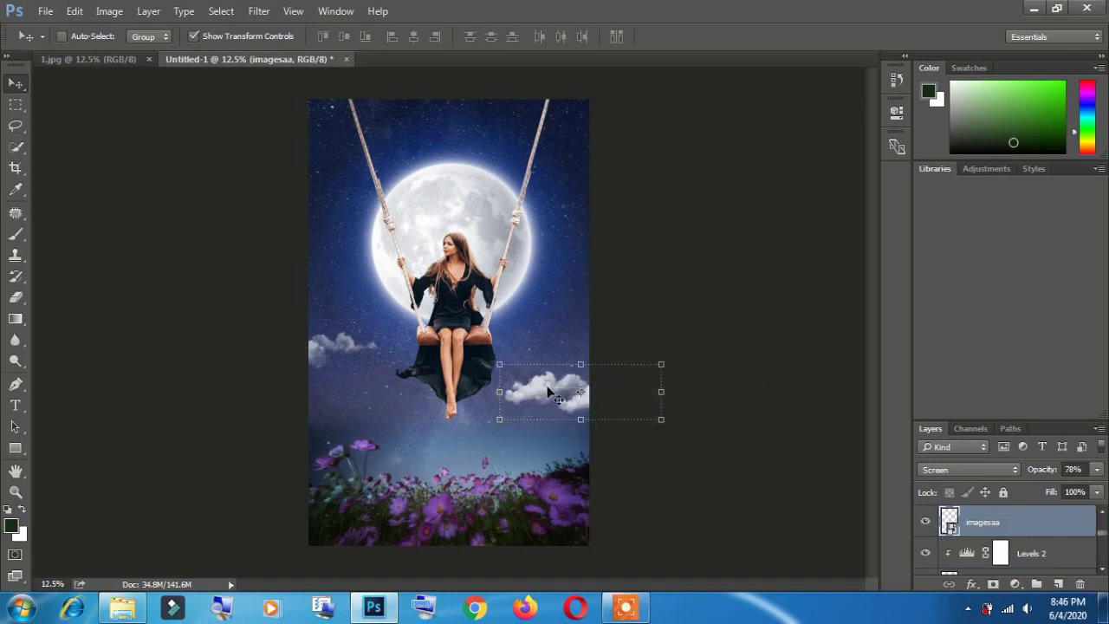
key(ctrl+j)
drag(552, 393, 547, 392)
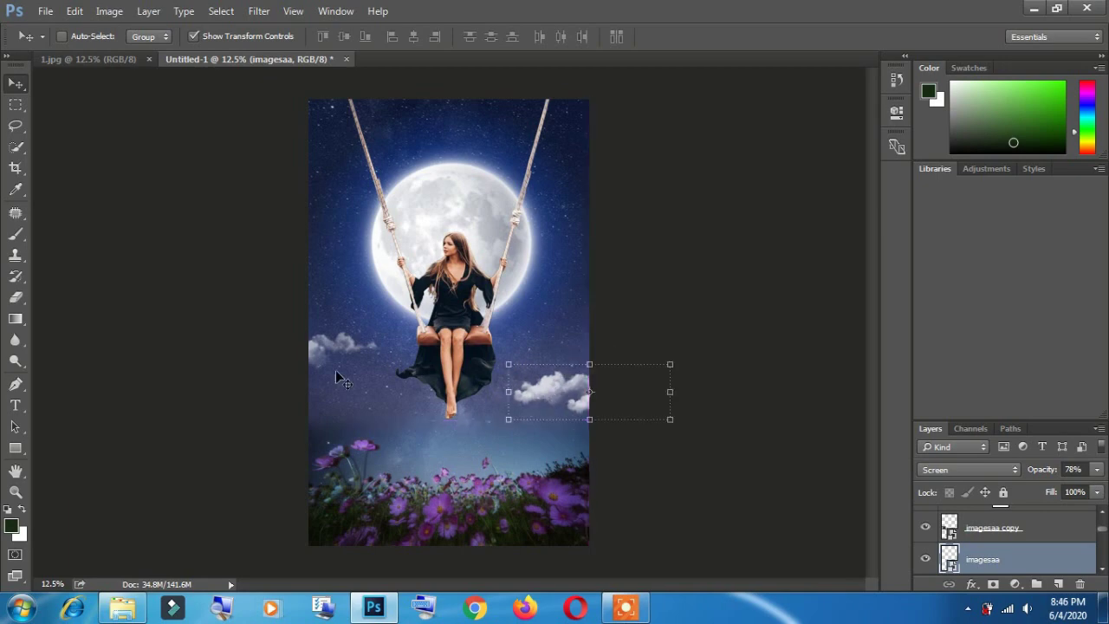
Move the 'imagesaa copy' cloud to the sky's left edge, level with the girl's shoulders.
right_click(331, 347)
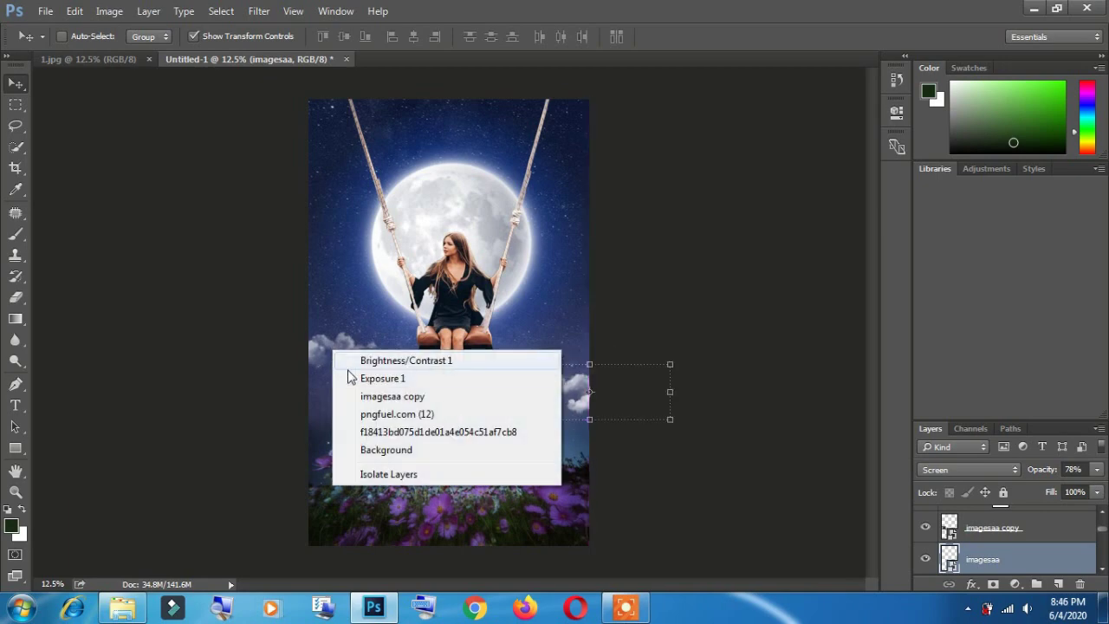
click(361, 397)
key(ctrl+t)
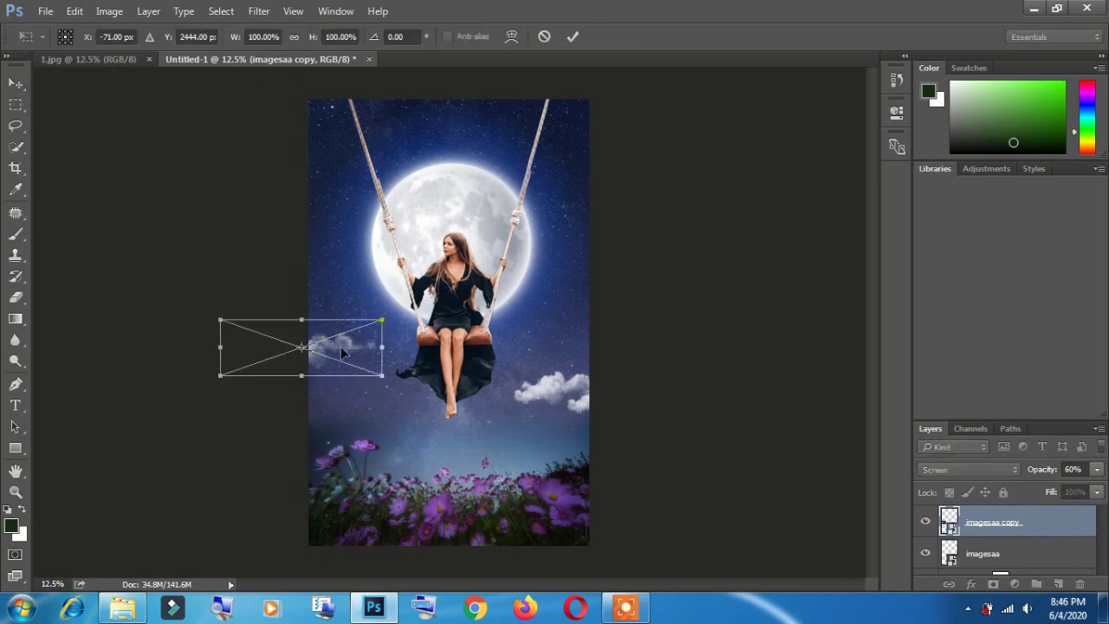
drag(344, 342, 349, 345)
click(572, 38)
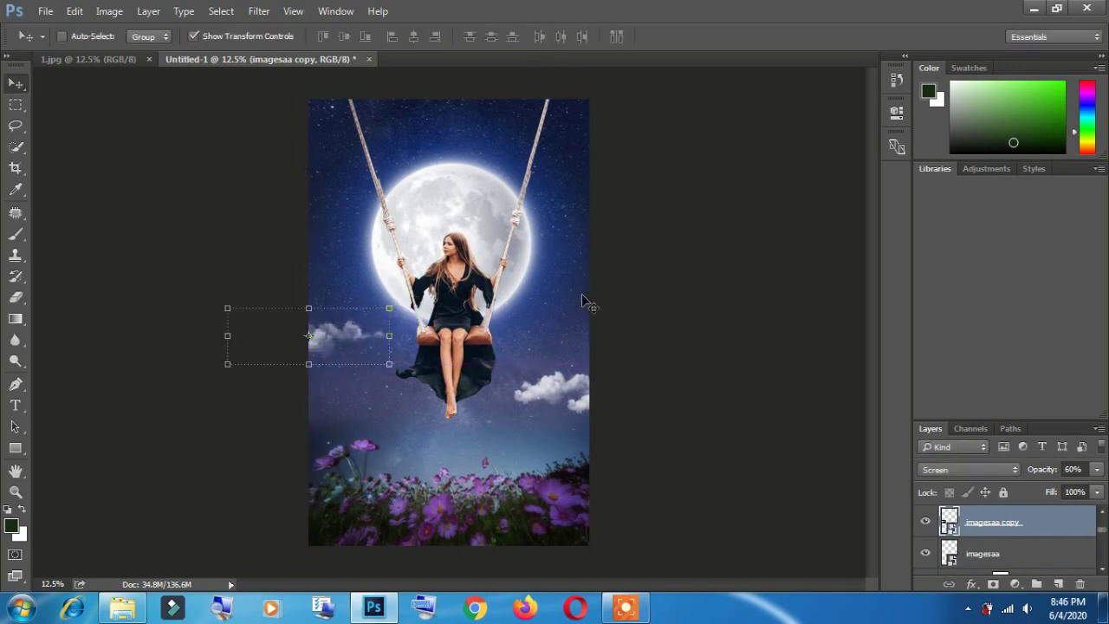
click(1036, 9)
Drag in pngfuel.com (89) birds, scale them to about 5%, and place them left of the moon.
mouse_move(973, 203)
mouse_down()
mouse_move(777, 415)
mouse_move(432, 164)
mouse_up()
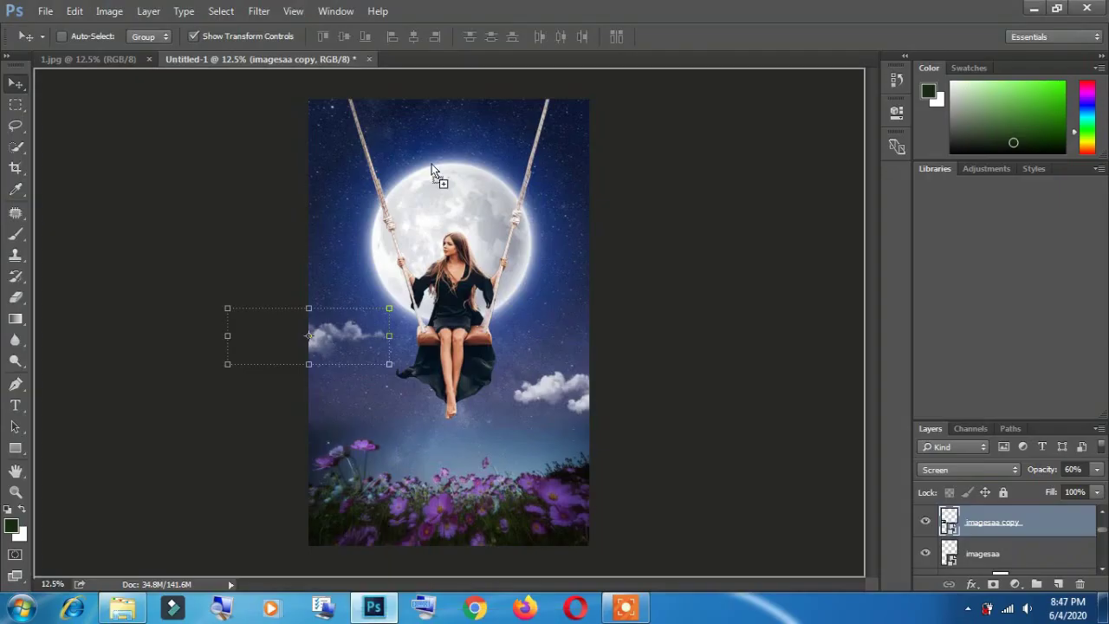
drag(431, 164, 398, 256)
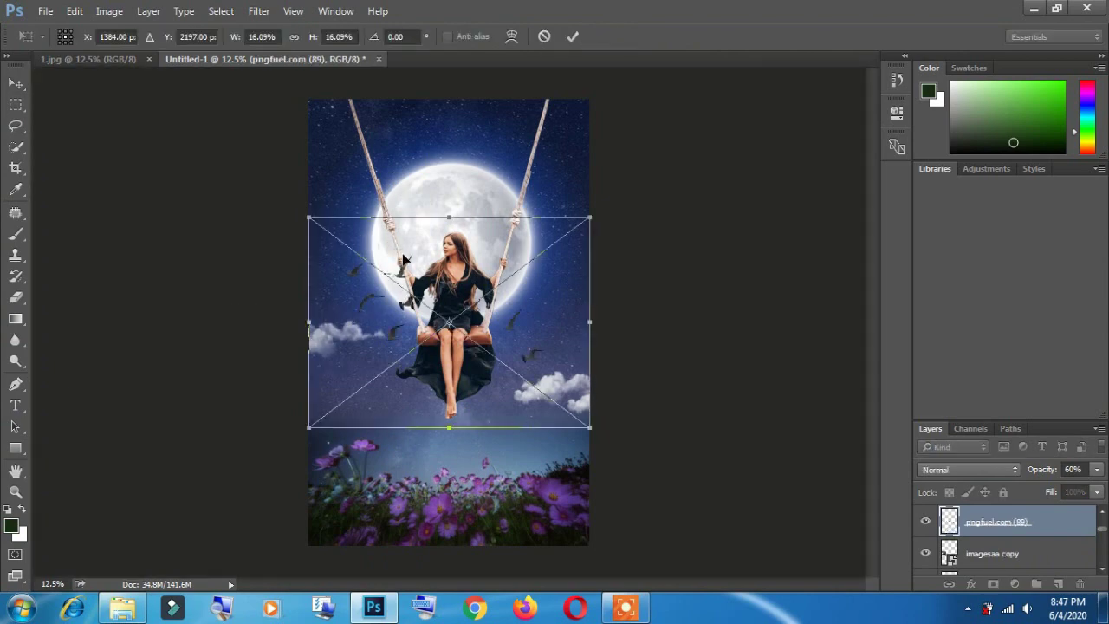
drag(592, 216, 509, 278)
mouse_move(479, 339)
mouse_down()
mouse_move(391, 285)
mouse_move(381, 255)
mouse_up()
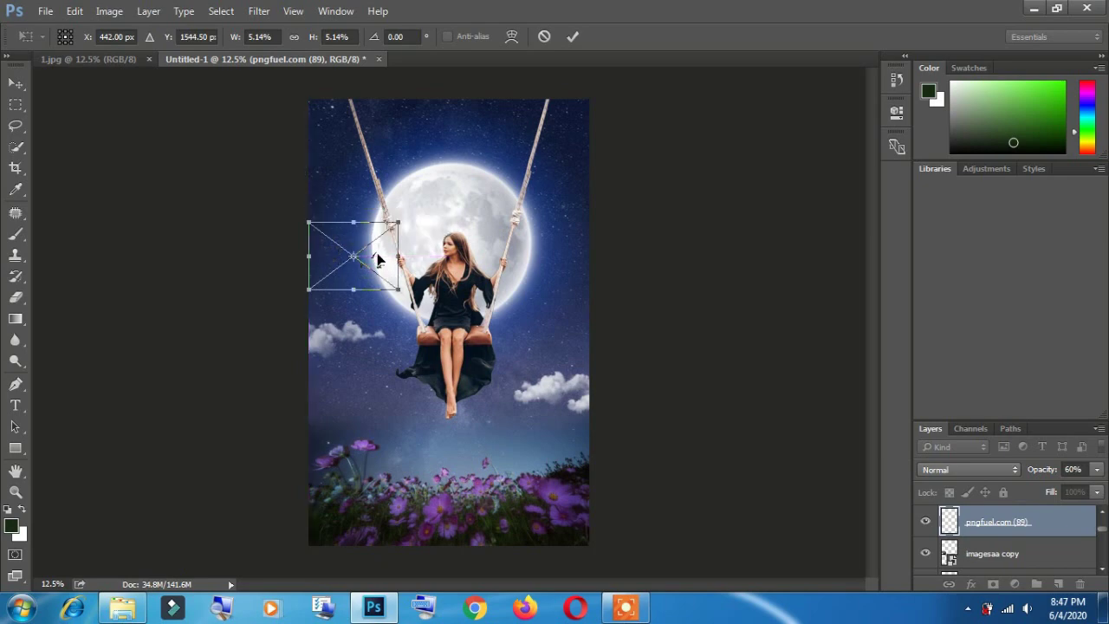
key(Return)
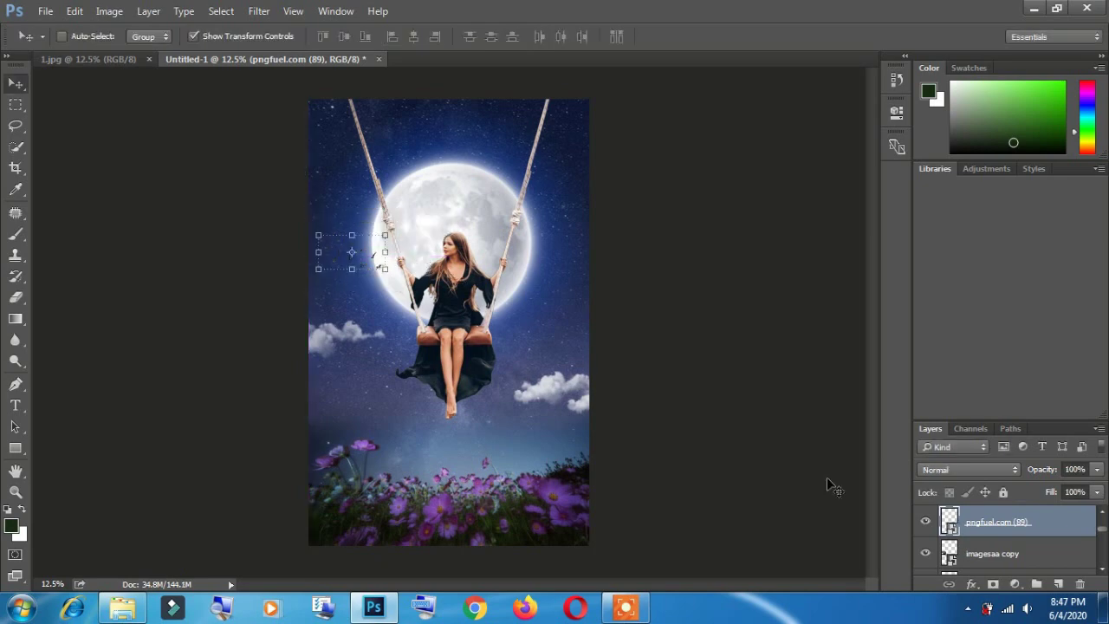
Add a Levels adjustment above the birds with input levels 0, 1.37, 105.
click(971, 582)
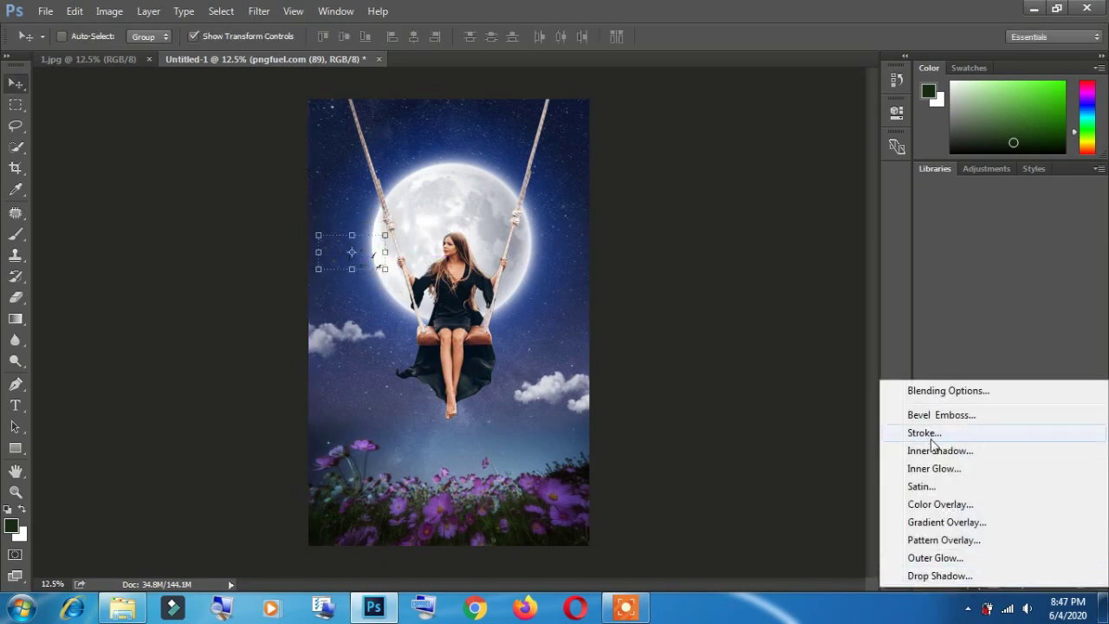
click(856, 596)
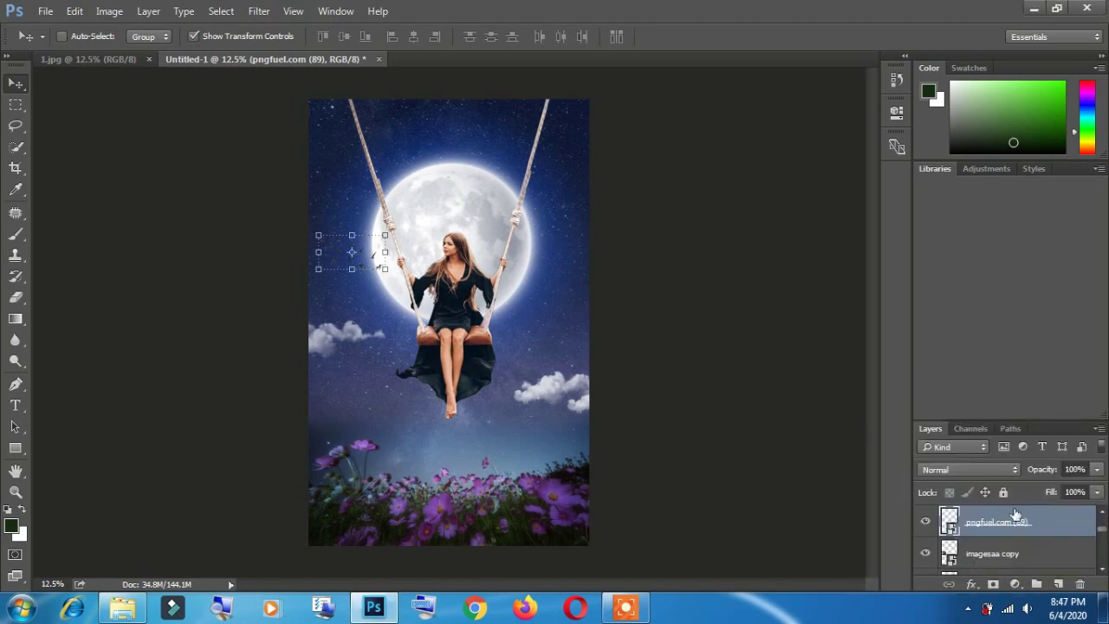
click(1015, 584)
click(943, 307)
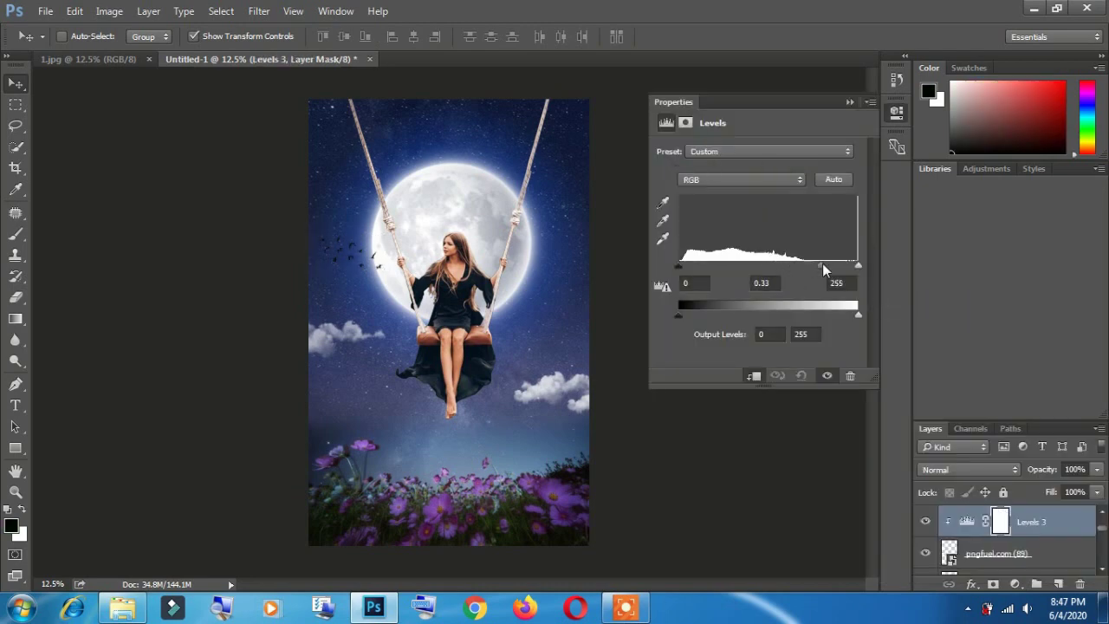
drag(748, 267, 743, 267)
drag(856, 267, 753, 269)
click(848, 103)
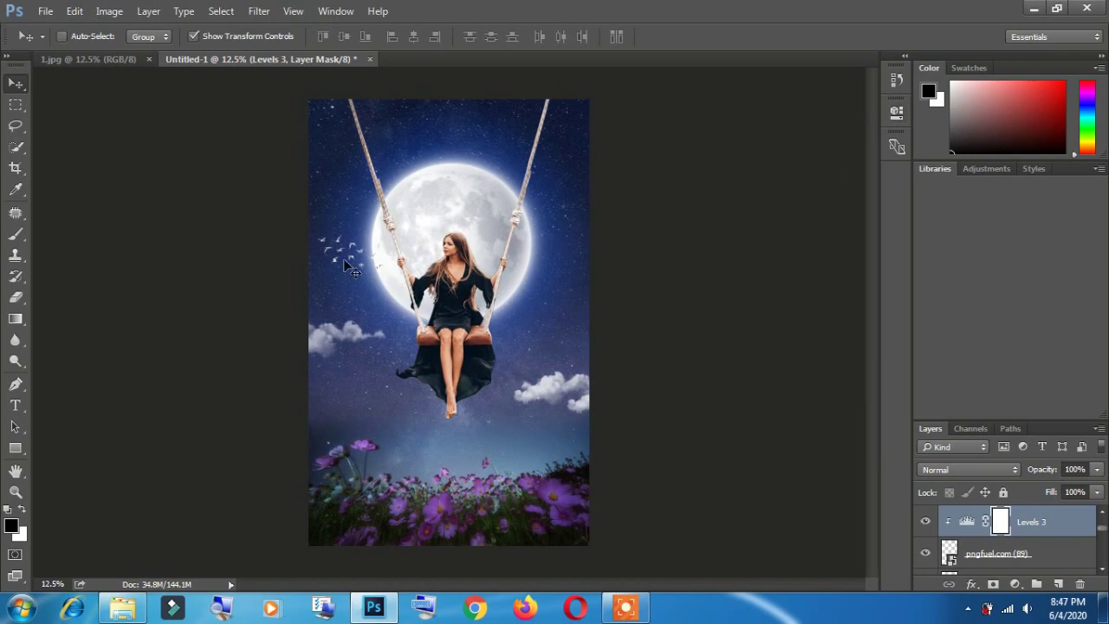
Compare with the 1.jpg reference image, then return to the composite.
click(108, 54)
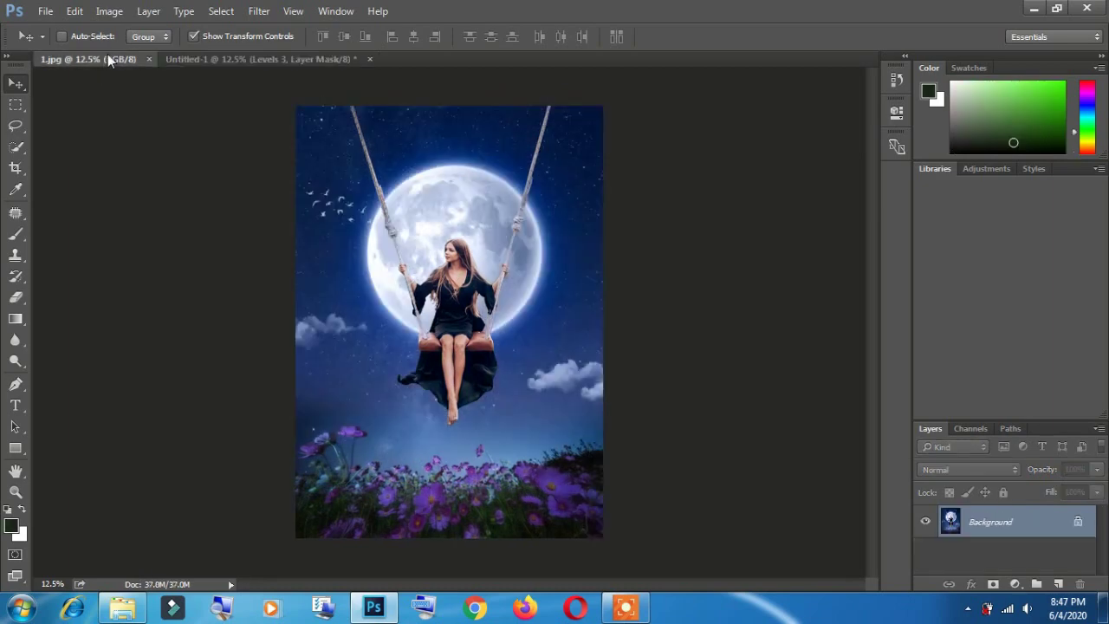
click(213, 59)
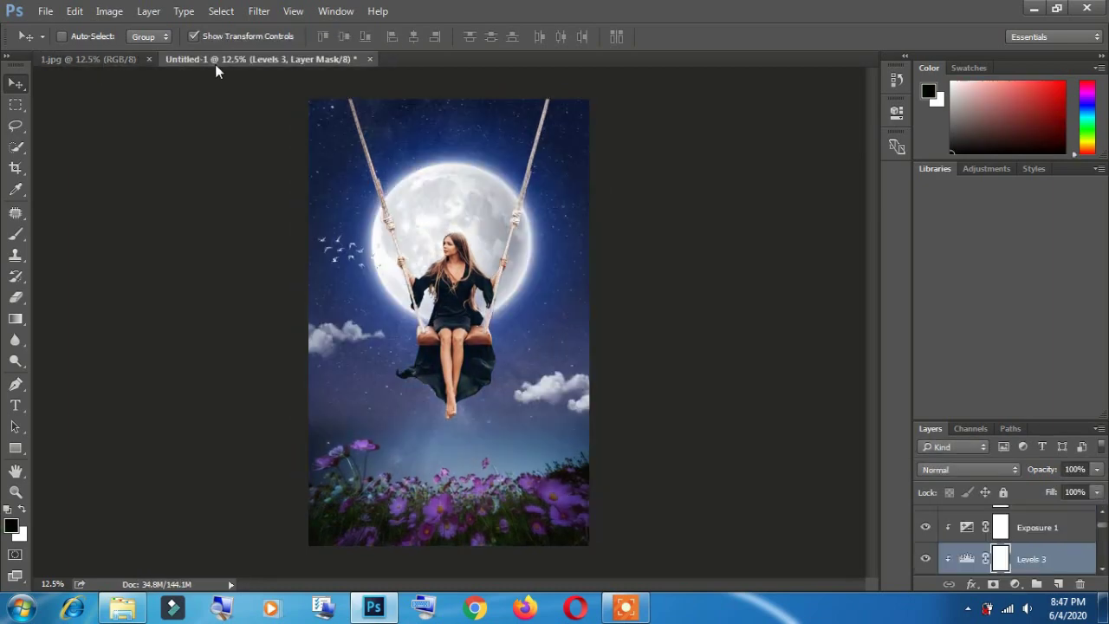
scroll(351, 264, up, 1)
scroll(351, 264, up, 1)
scroll(351, 264, up, 1)
Inspect the layers stacked at the birds and zoom out to the whole composite.
right_click(351, 269)
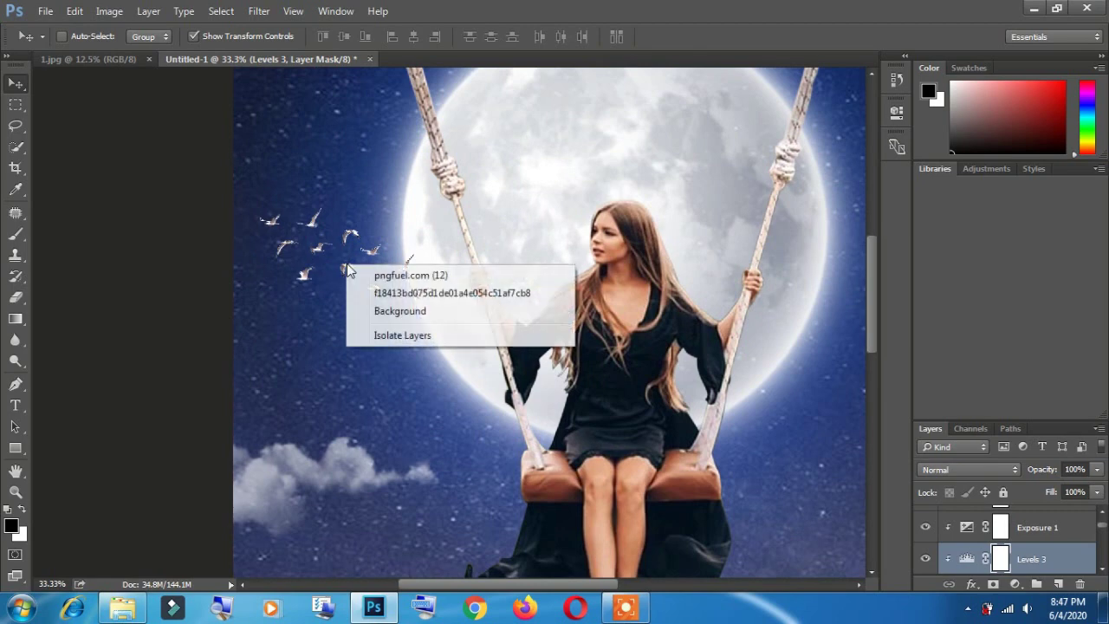
click(363, 258)
right_click(351, 273)
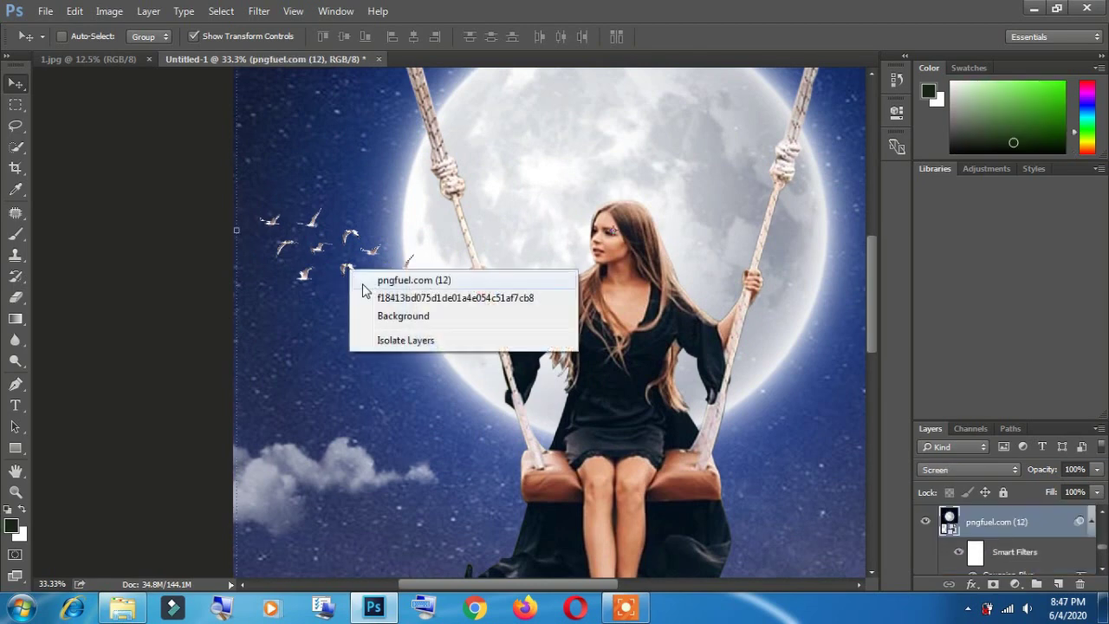
click(368, 297)
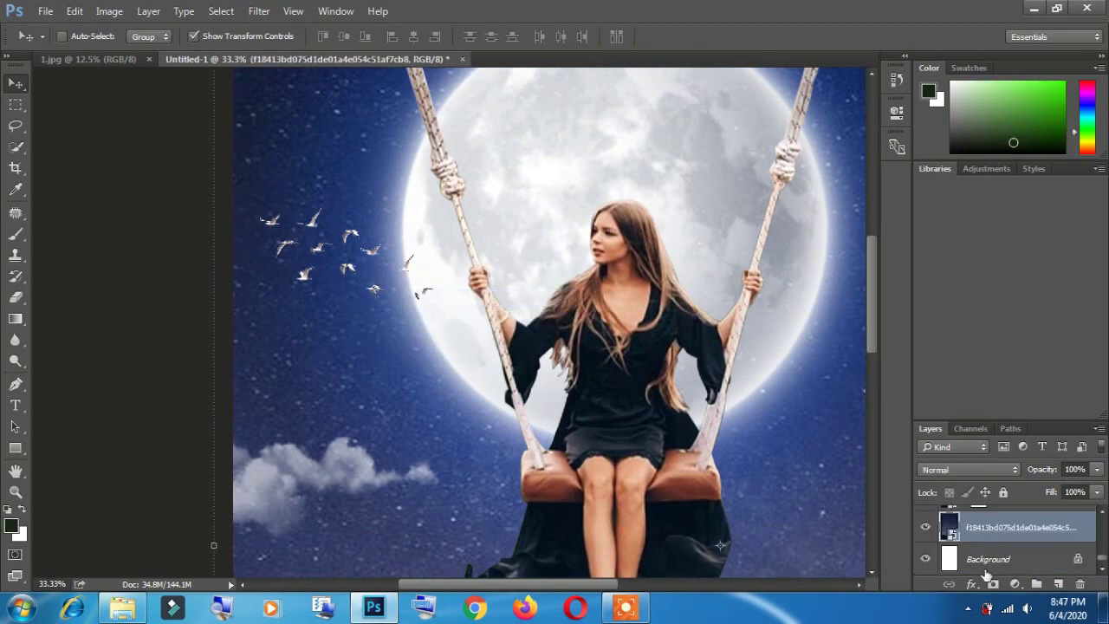
scroll(987, 567, up, 2)
scroll(989, 558, up, 2)
scroll(992, 550, up, 2)
scroll(997, 538, up, 2)
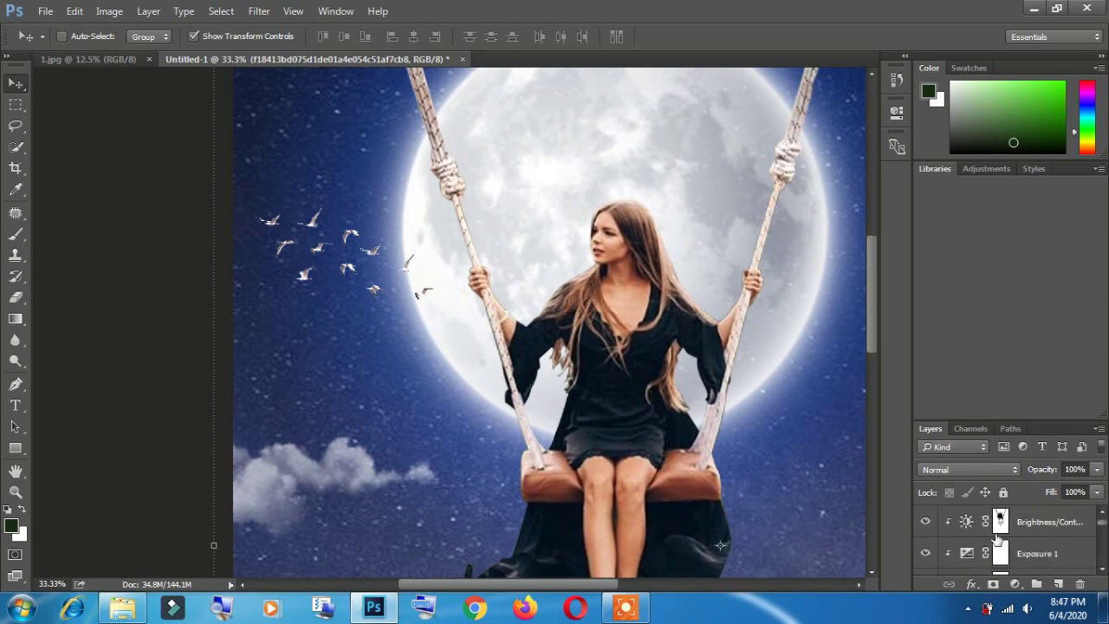
right_click(348, 271)
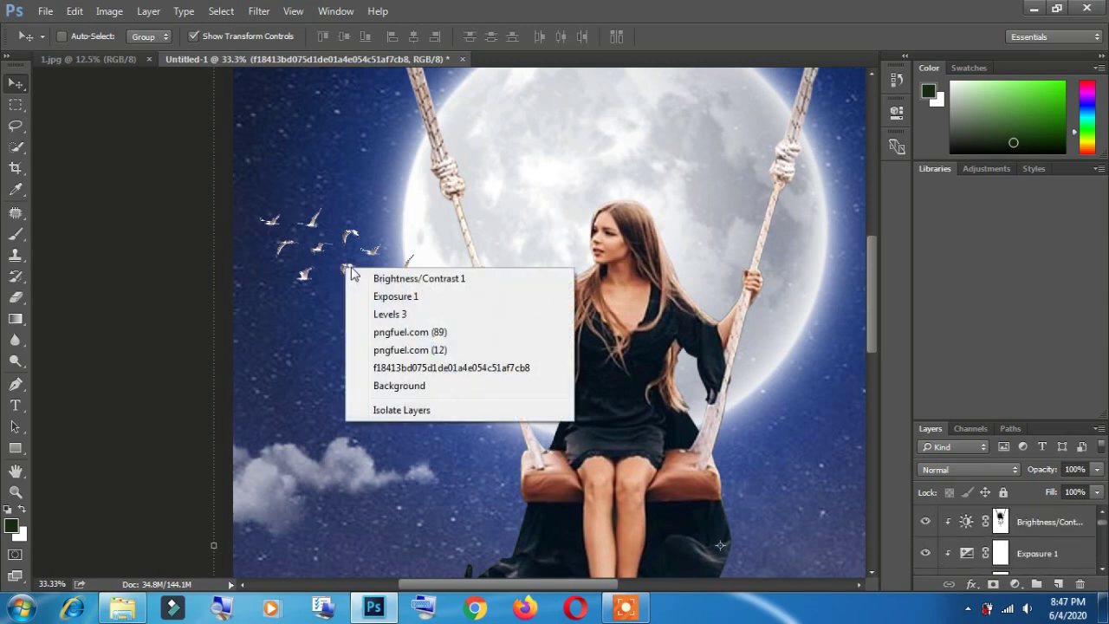
click(387, 314)
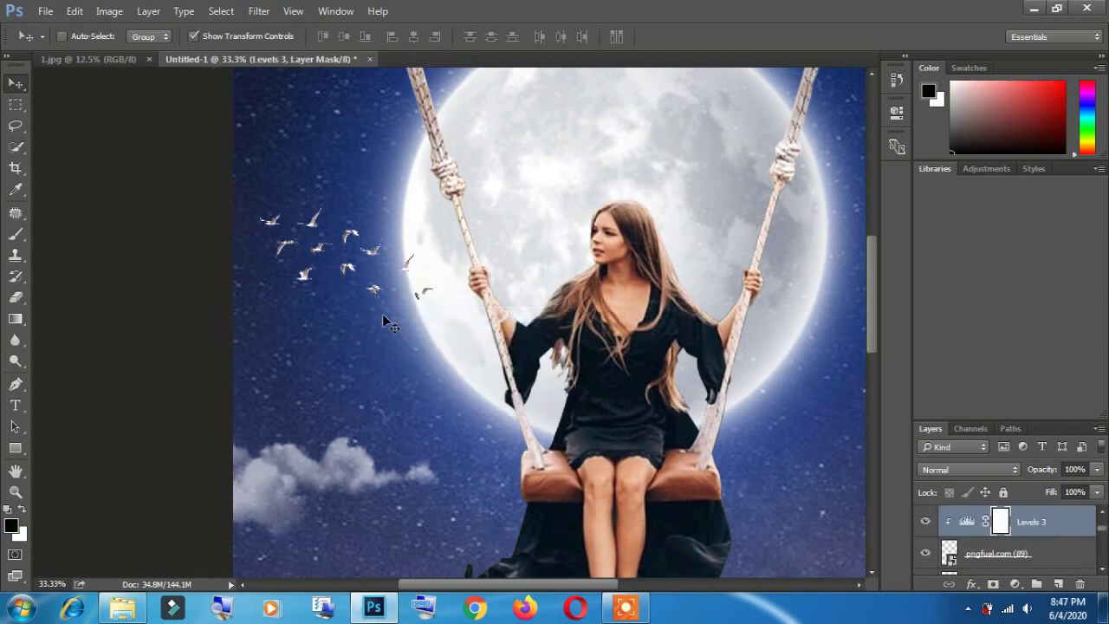
alt+click(518, 364)
alt+click(518, 364)
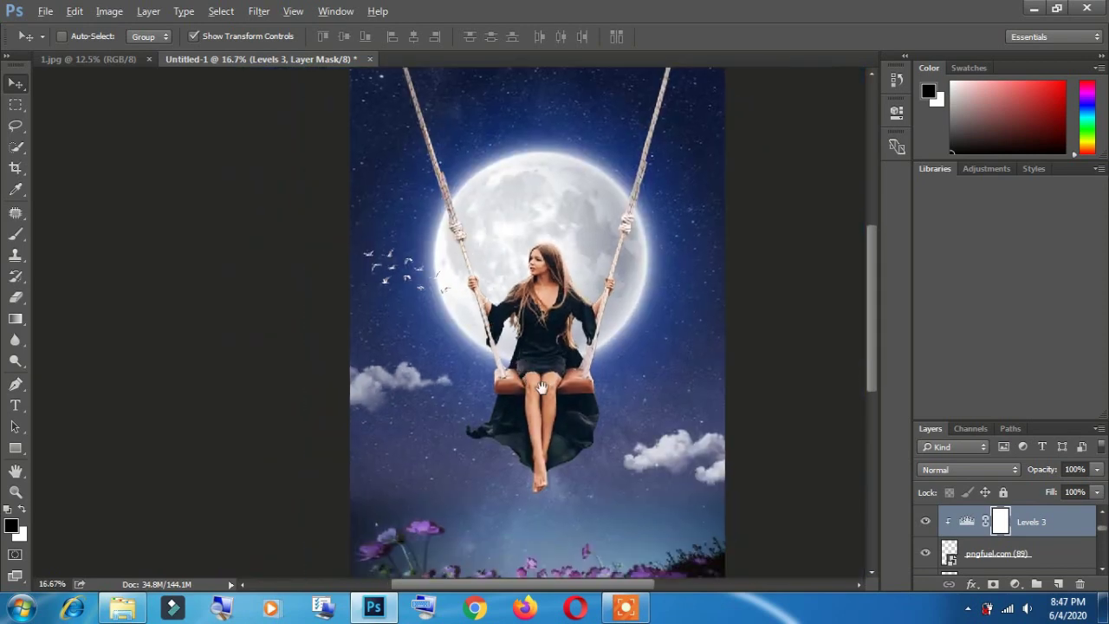
alt+click(532, 384)
Transform the pngfuel.com (89) birds layer, nudging it up and left.
click(981, 558)
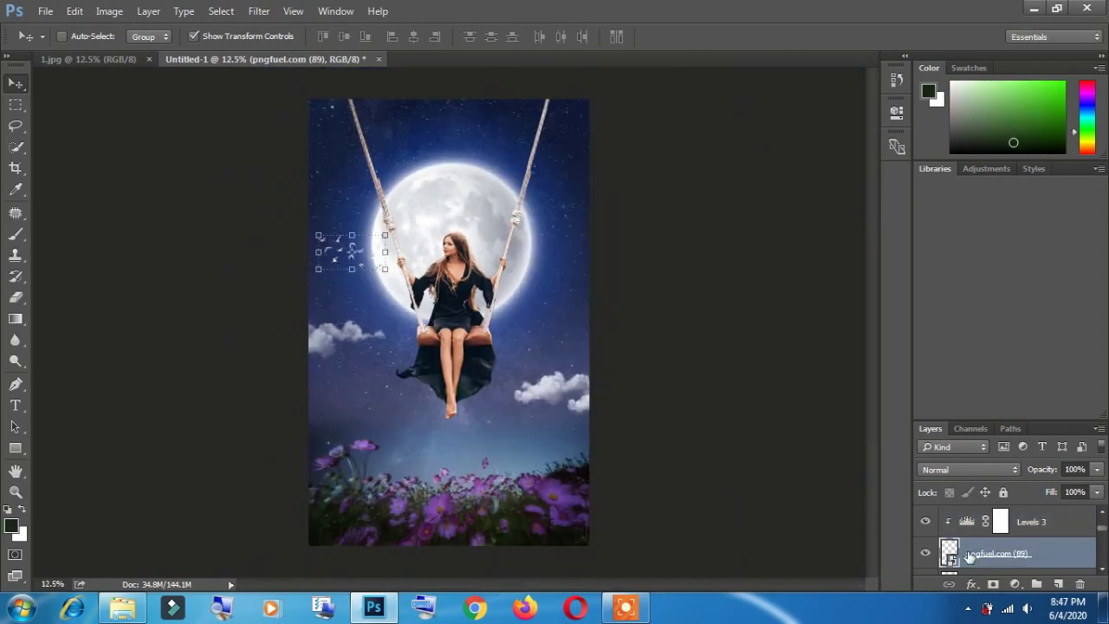
drag(381, 237, 395, 238)
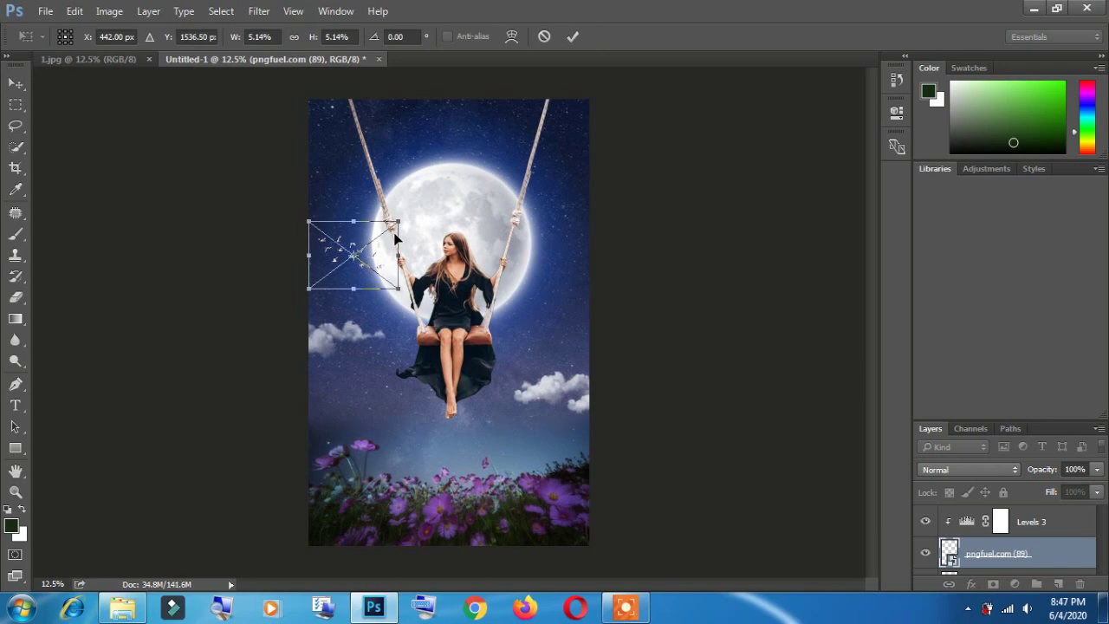
key(shift+Up)
key(shift+Up)
key(shift+Up)
key(shift+Up)
key(shift+Up)
key(shift+Up)
key(shift+Up)
key(shift+Up)
key(Left)
key(Left)
key(Left)
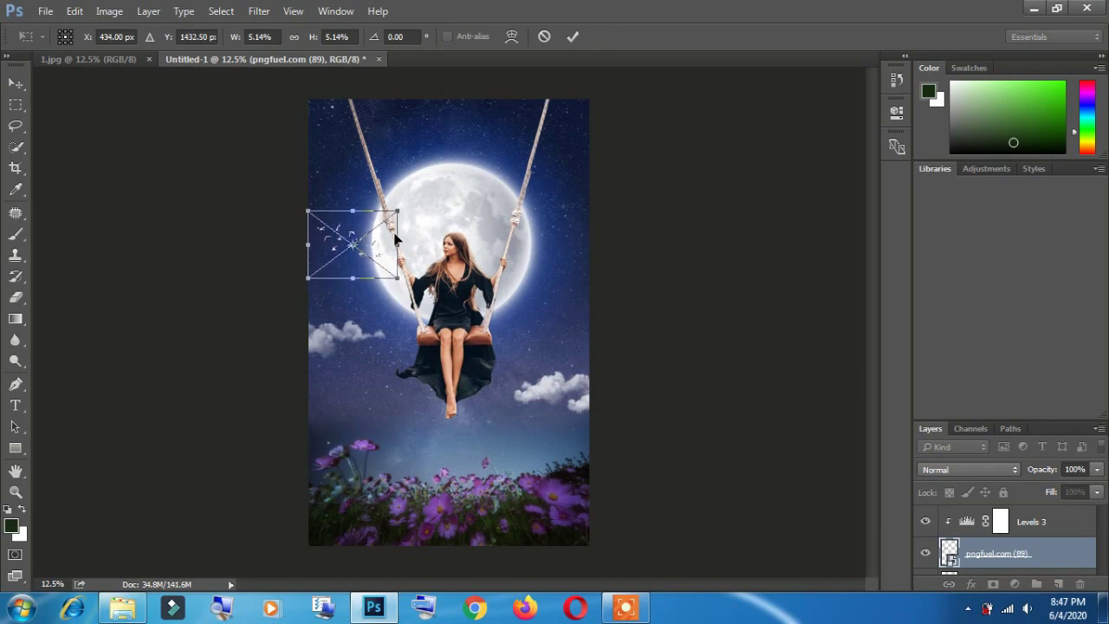
drag(394, 238, 394, 234)
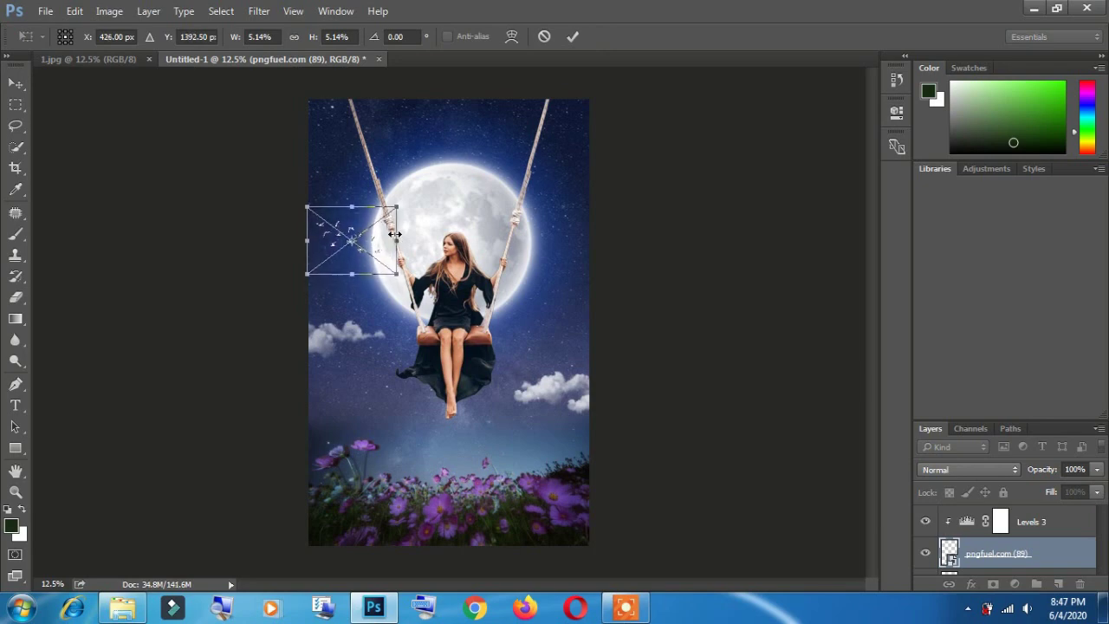
key(Left)
key(Left)
key(Left)
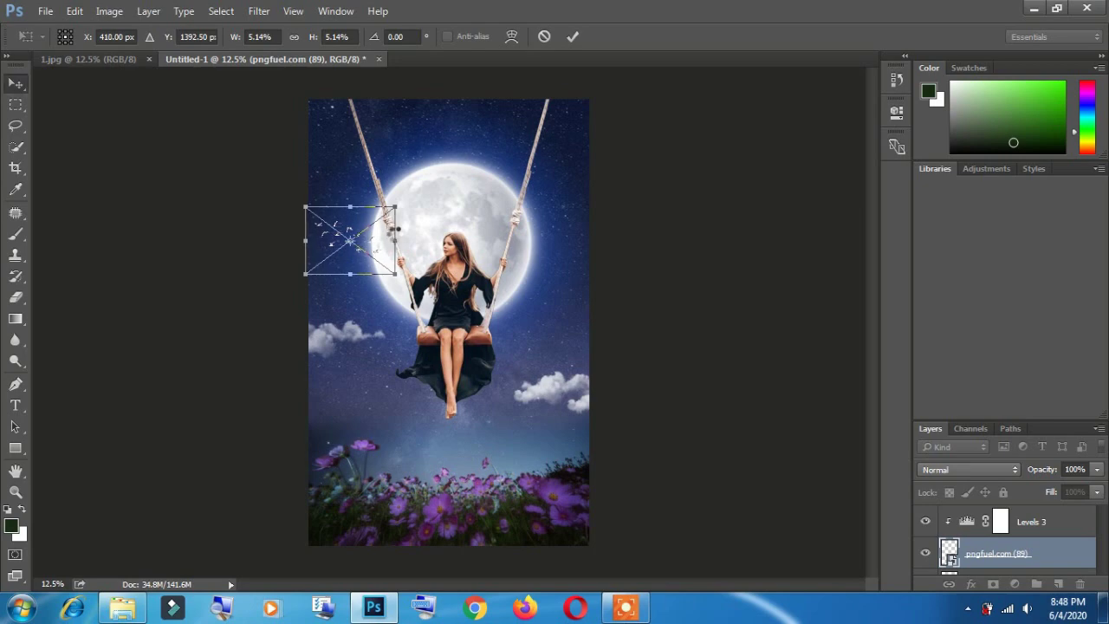
key(Return)
Add Layer 1 above Brightness/Contrast and fill it with 50% Gray.
scroll(1025, 551, down, 2)
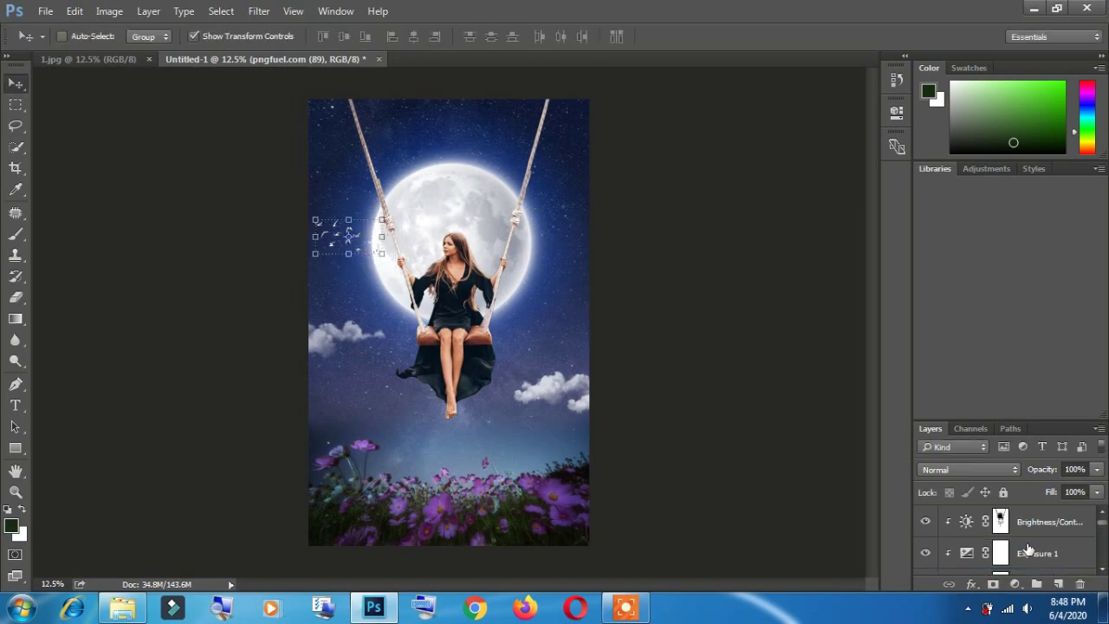
click(1036, 523)
click(1058, 583)
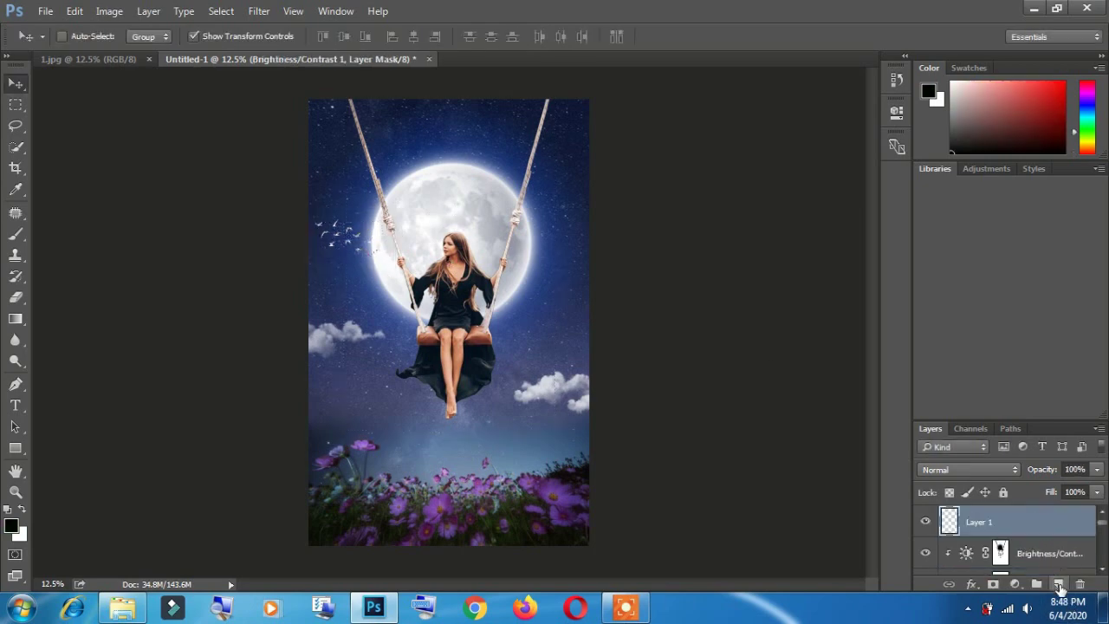
click(109, 12)
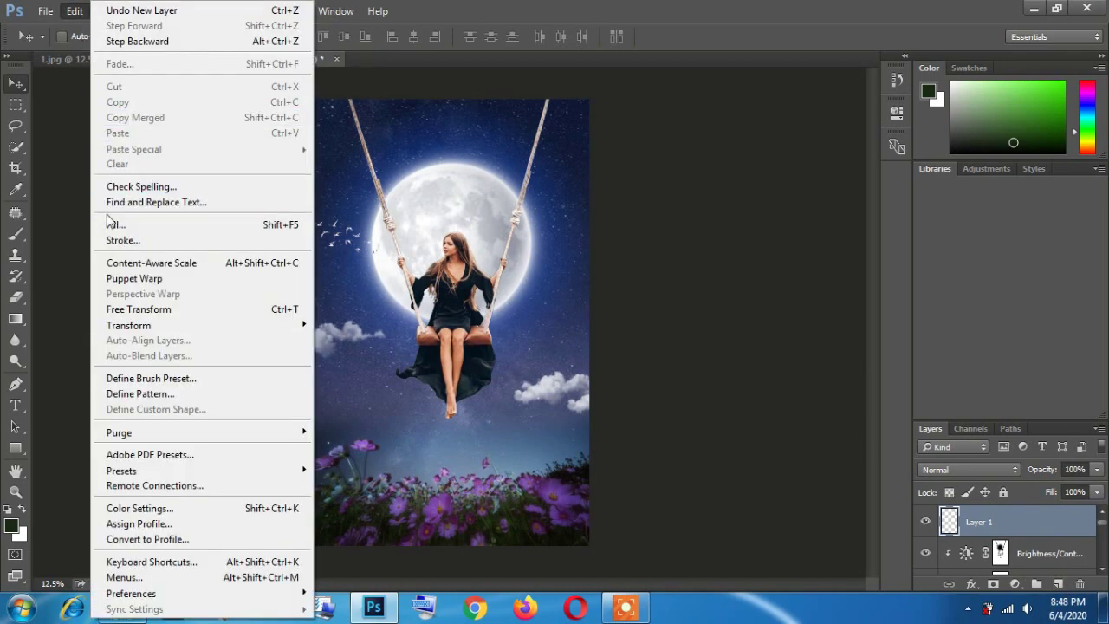
click(109, 223)
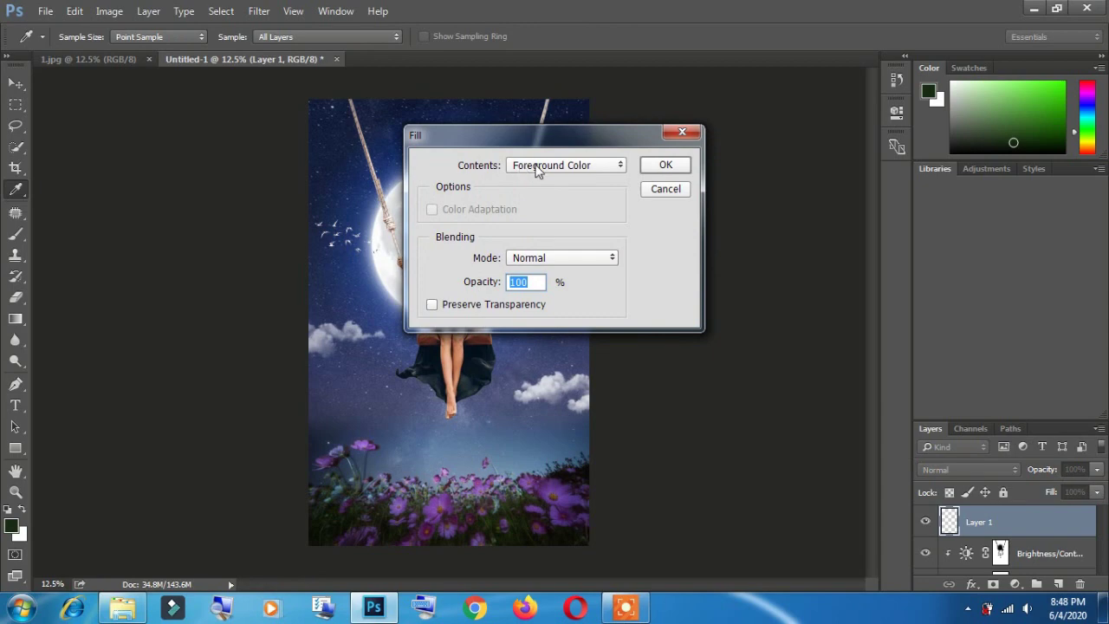
click(537, 165)
click(525, 283)
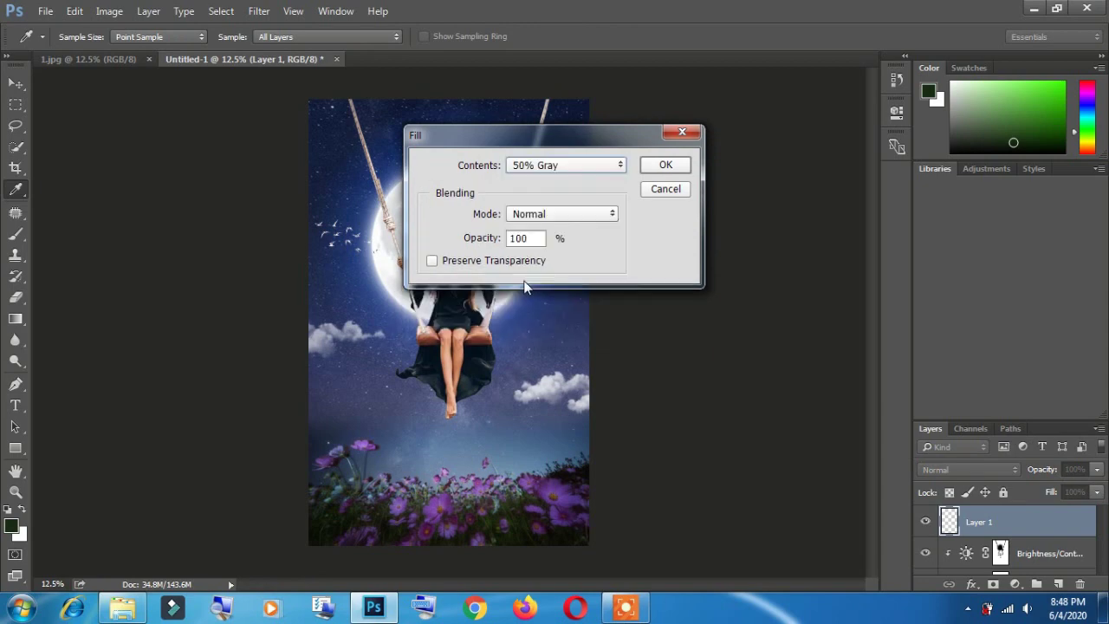
click(663, 164)
Set Layer 1's blend mode to Soft Light.
key(v)
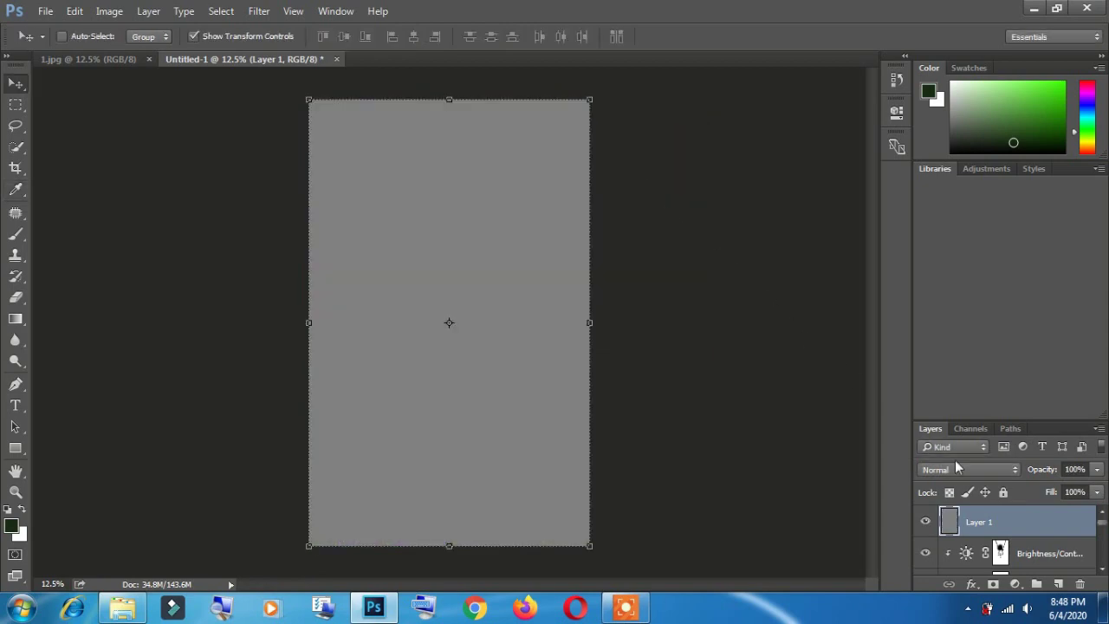
click(957, 468)
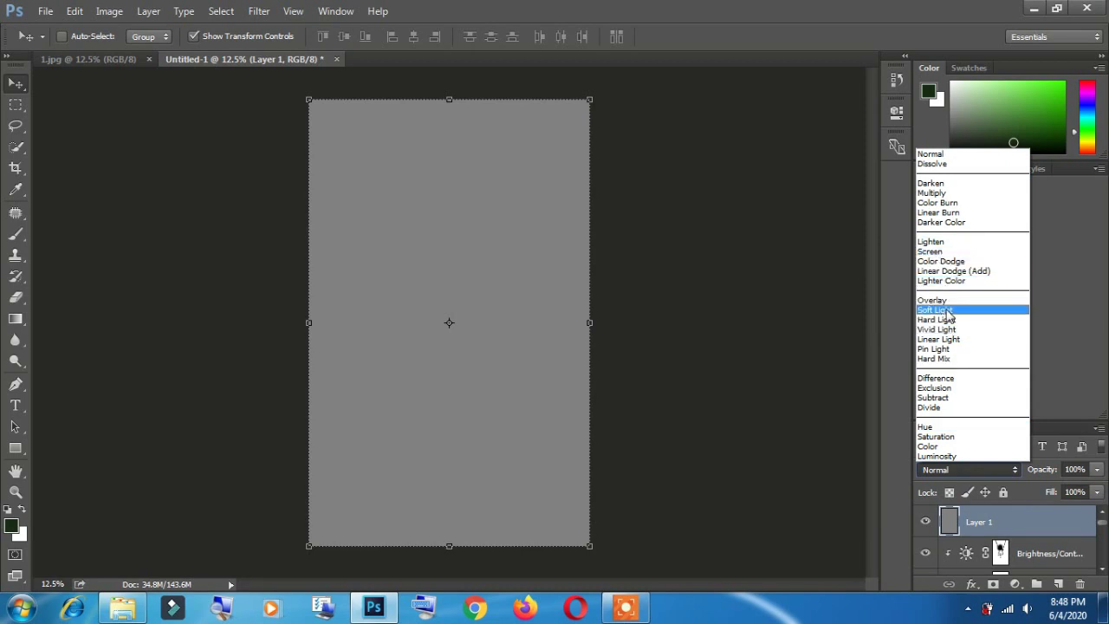
click(948, 310)
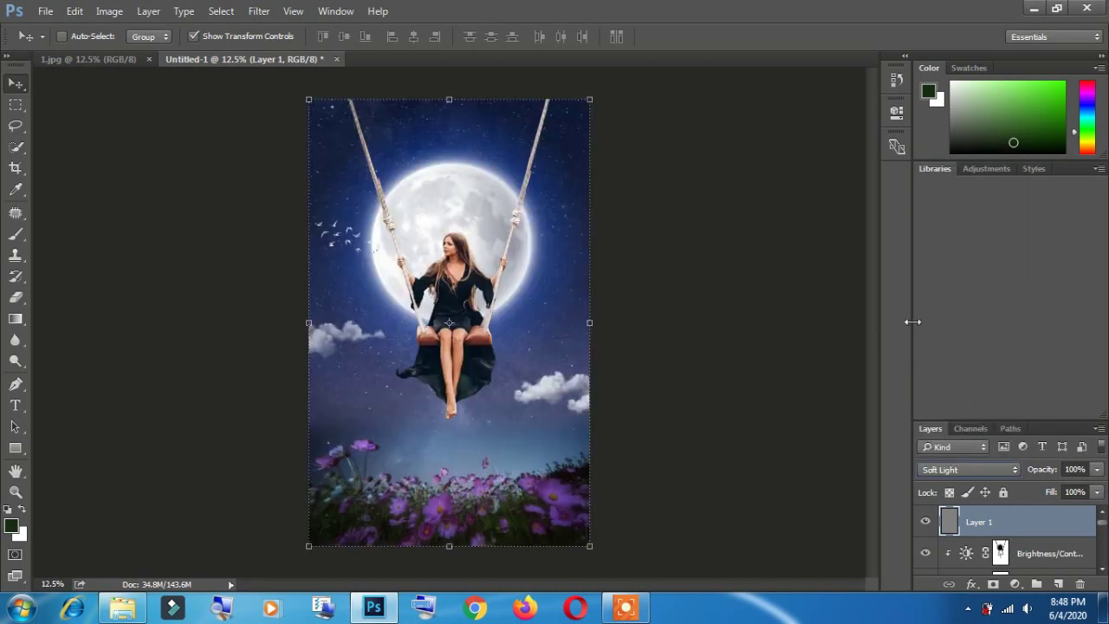
Add a Photo Filter adjustment using Deep Blue at 25% density.
click(1015, 584)
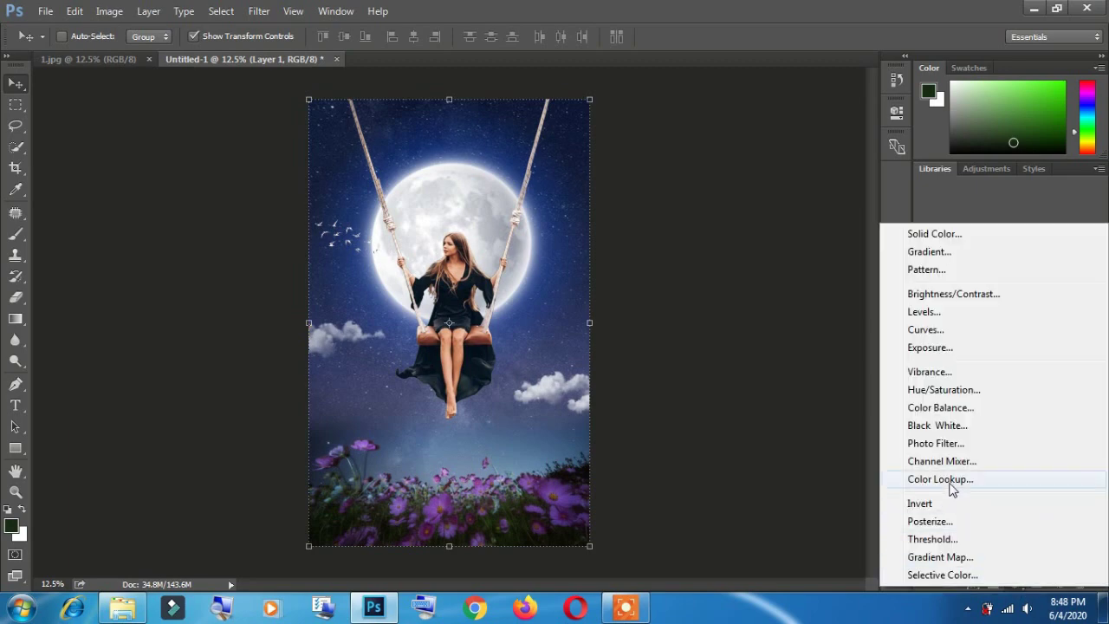
click(941, 444)
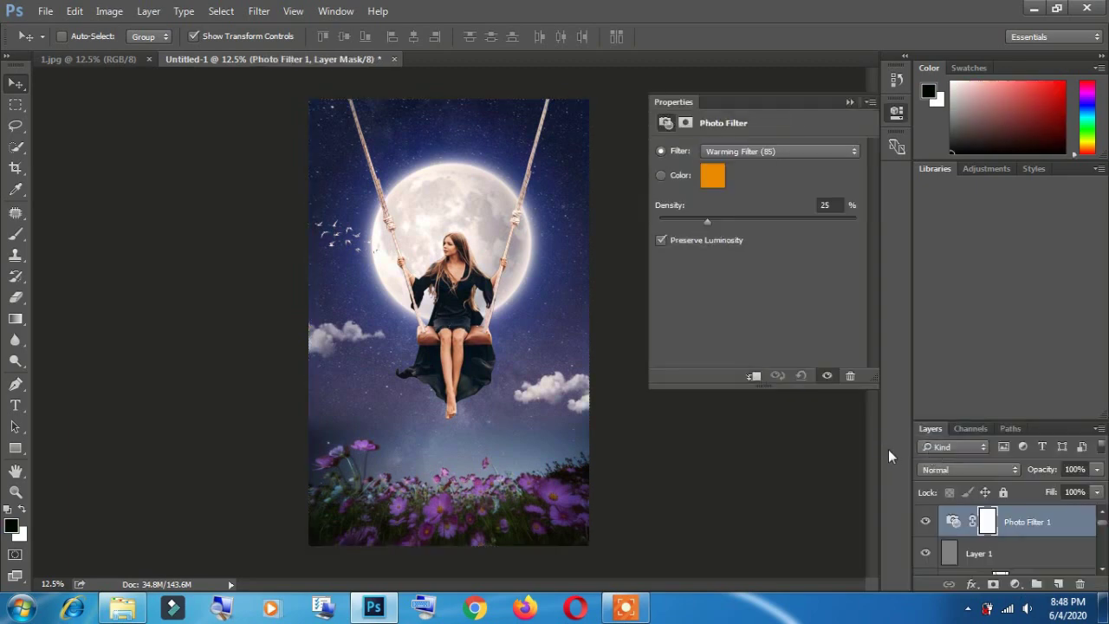
click(743, 153)
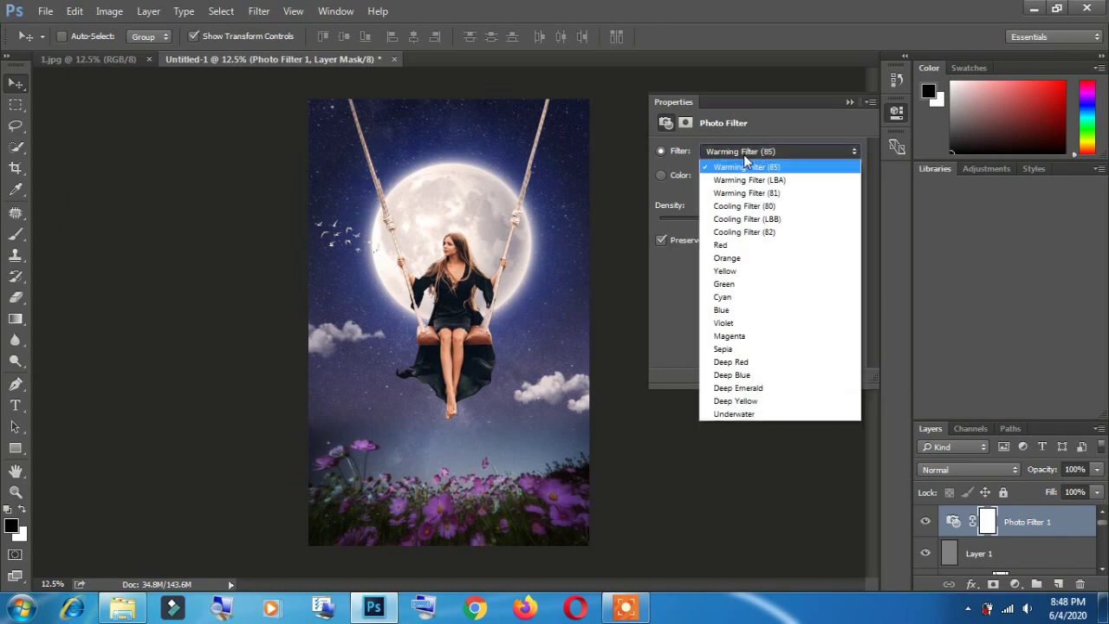
click(757, 376)
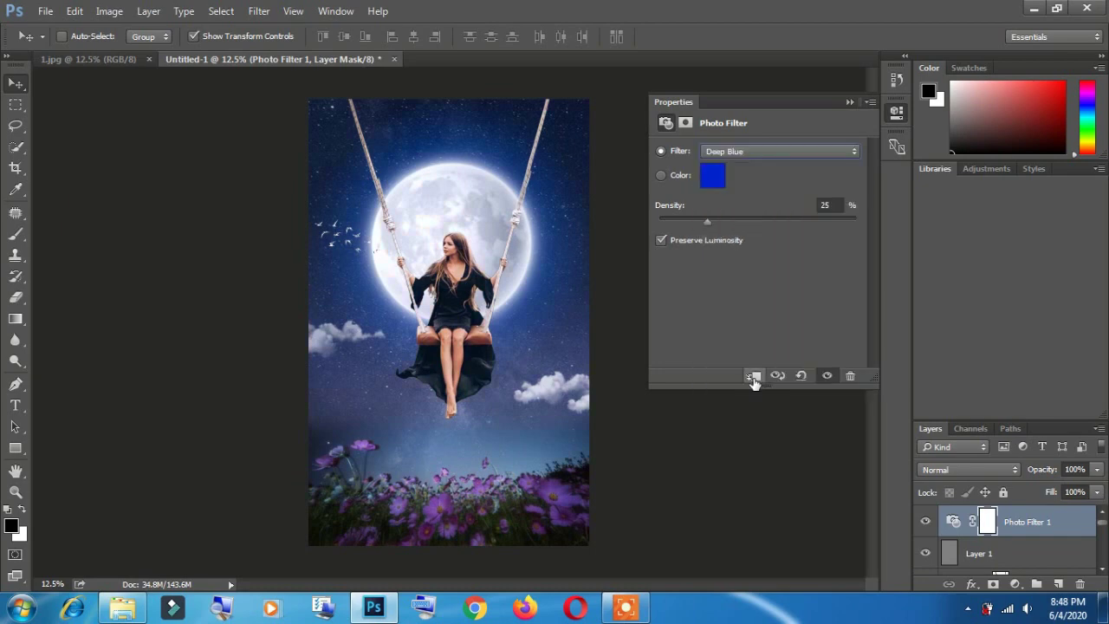
click(850, 103)
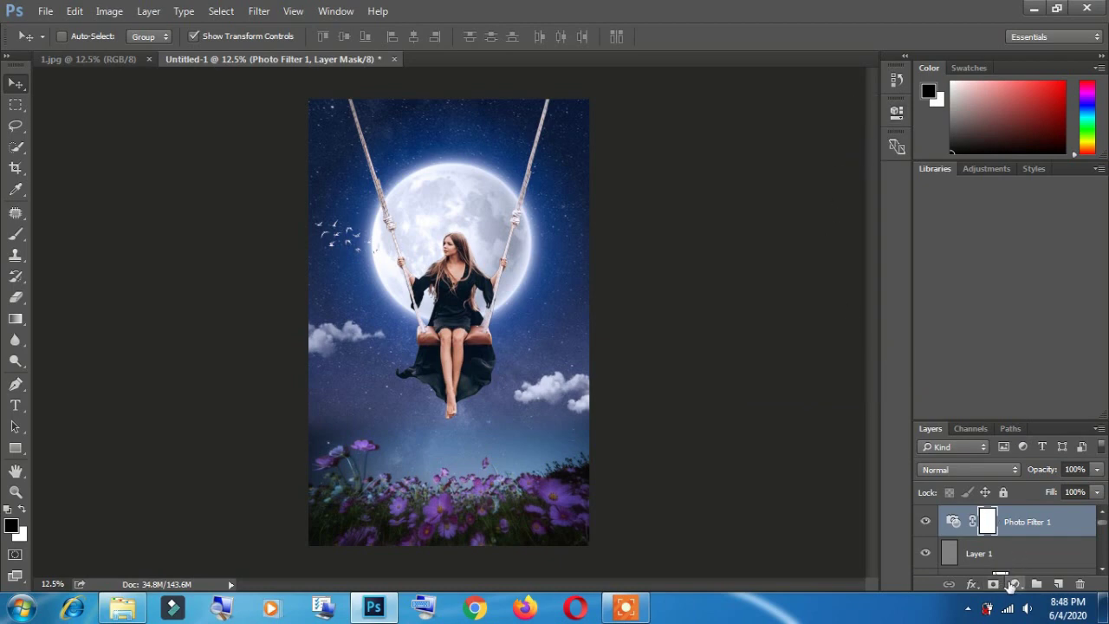
Add Layer 2 and stamp the merged composite into it via Apply Image.
click(1058, 585)
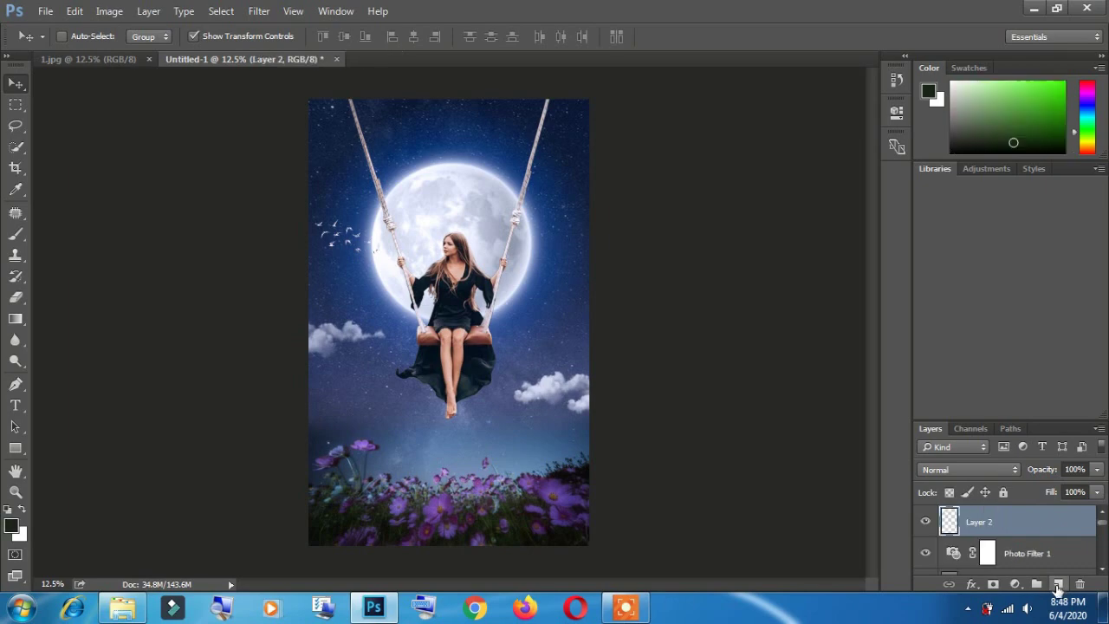
click(75, 12)
click(75, 12)
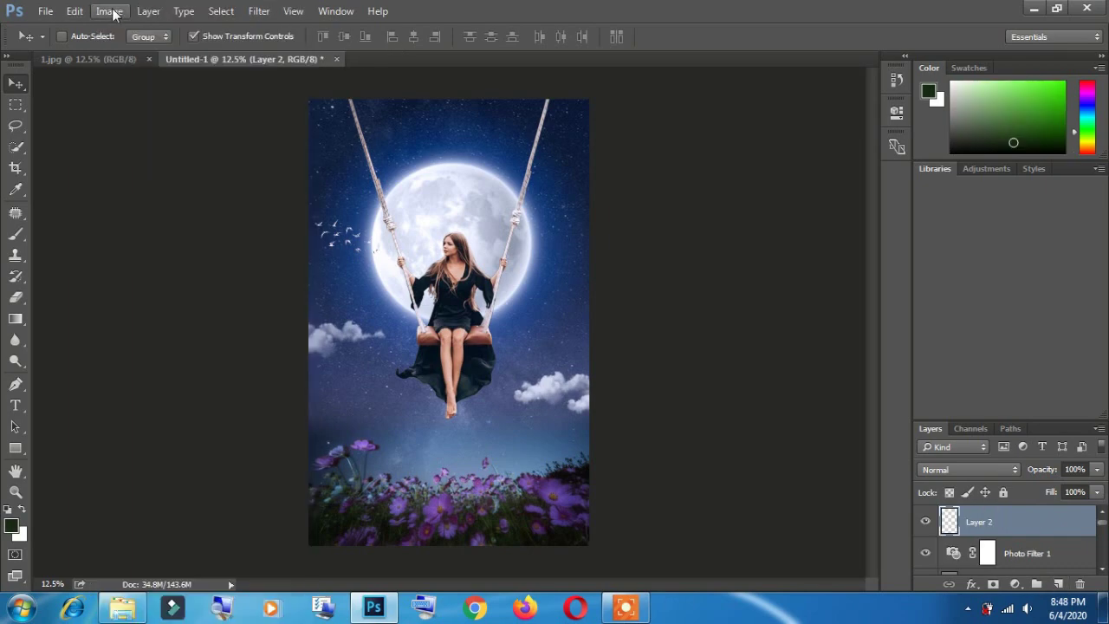
click(109, 10)
click(137, 246)
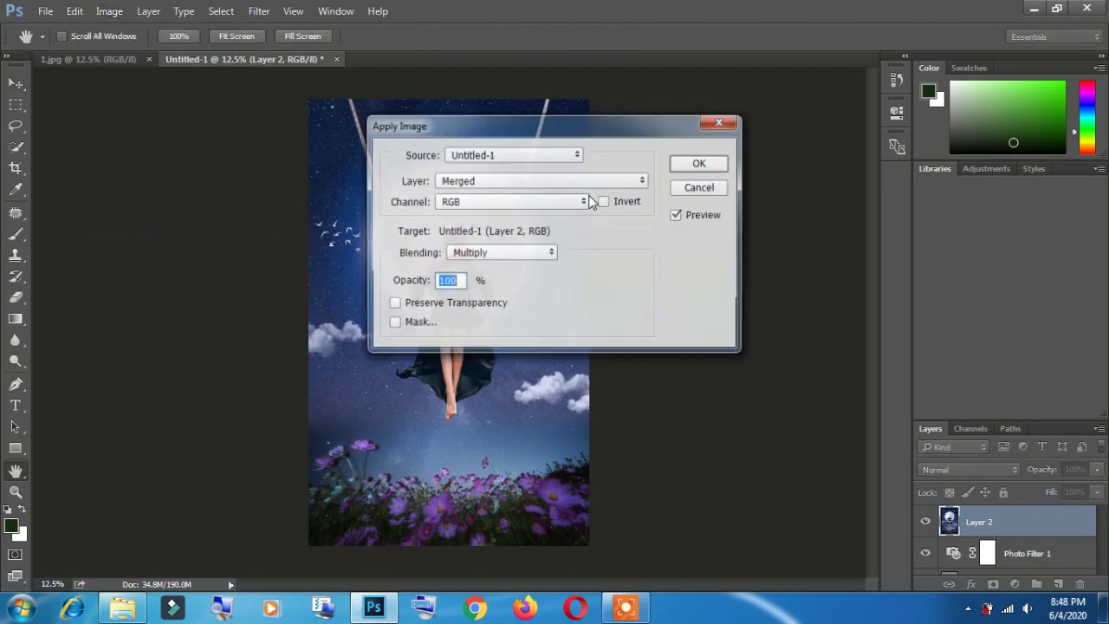
click(696, 165)
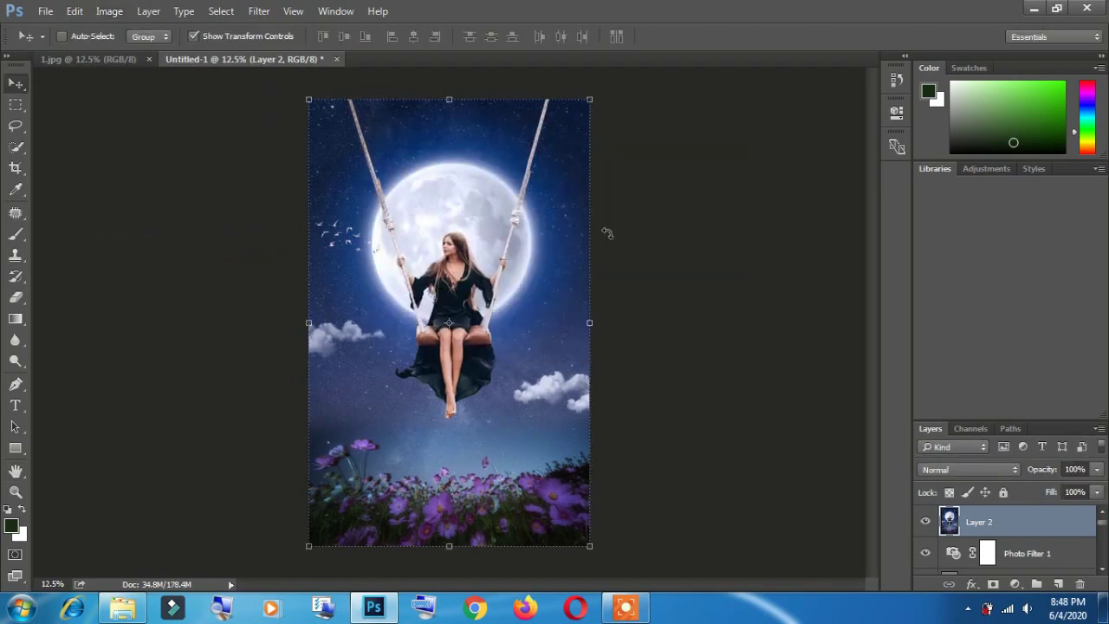
click(233, 13)
mouse_move(258, 12)
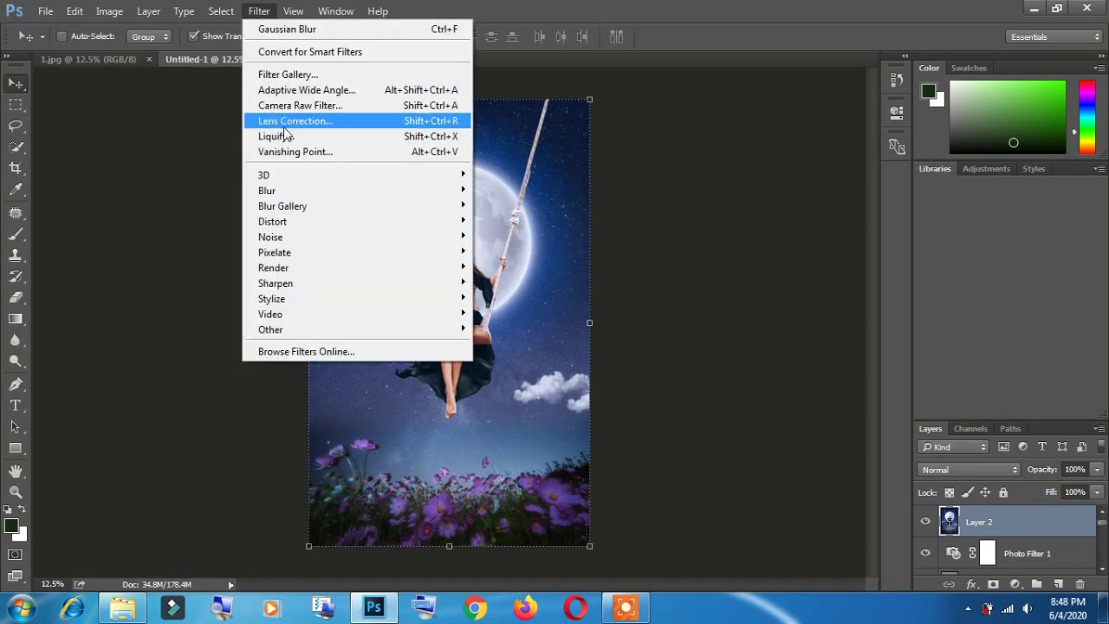
In Camera Raw, set Temperature -12 and Tint +5, testing then resetting Saturation.
click(291, 110)
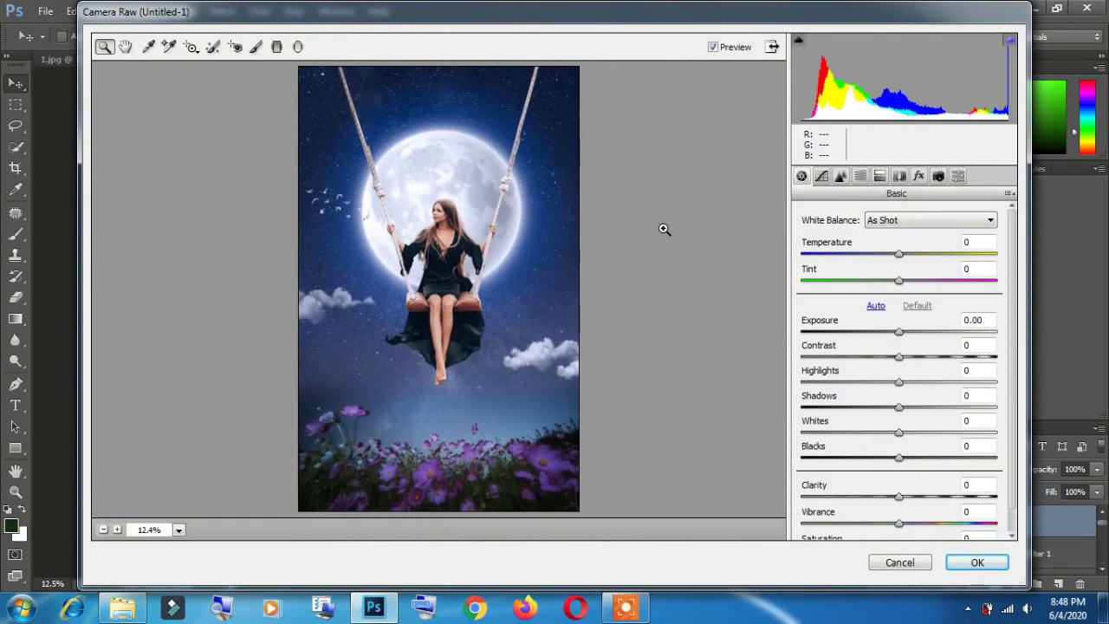
mouse_move(901, 261)
mouse_down()
mouse_move(890, 260)
mouse_move(904, 265)
mouse_move(892, 265)
mouse_move(896, 286)
mouse_move(907, 286)
mouse_up()
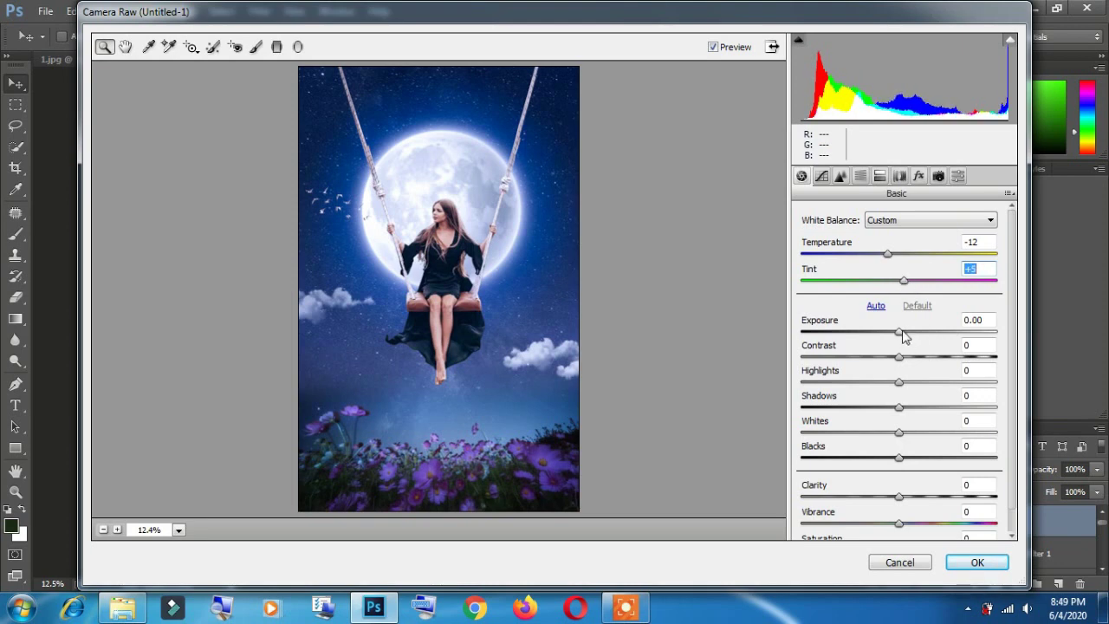
scroll(920, 384, down, 1)
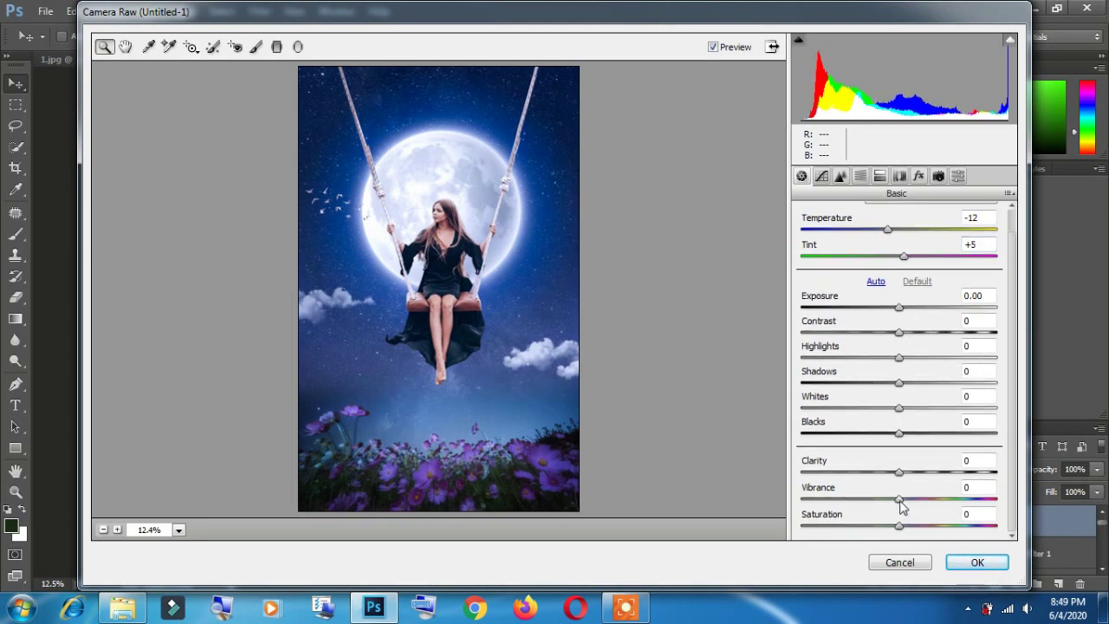
drag(901, 507, 900, 507)
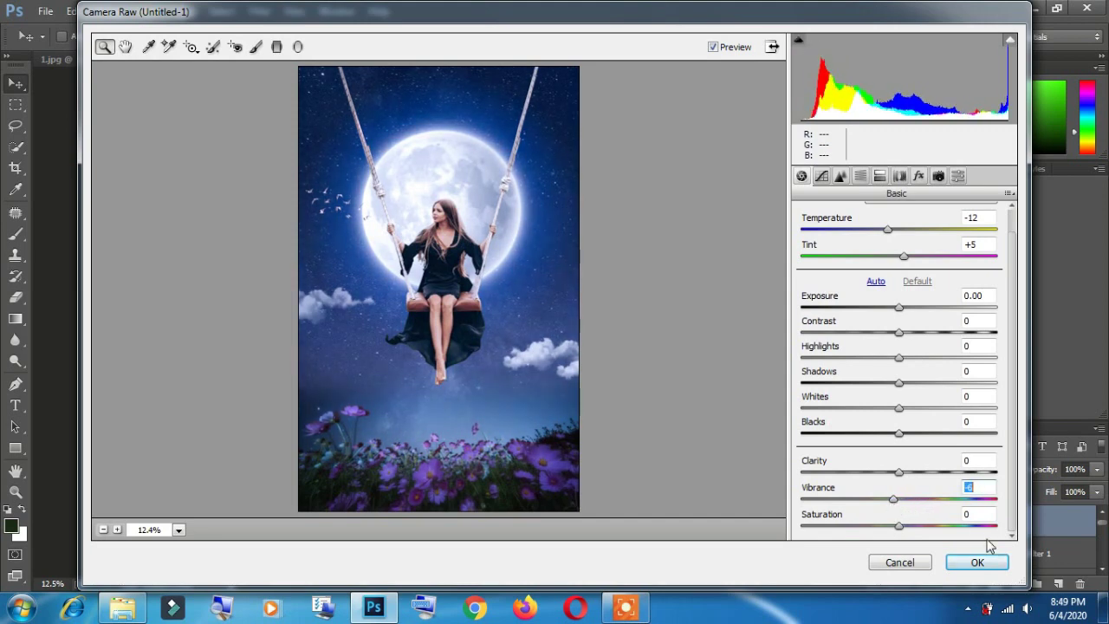
mouse_move(900, 525)
mouse_down()
mouse_move(930, 525)
mouse_move(919, 534)
mouse_up()
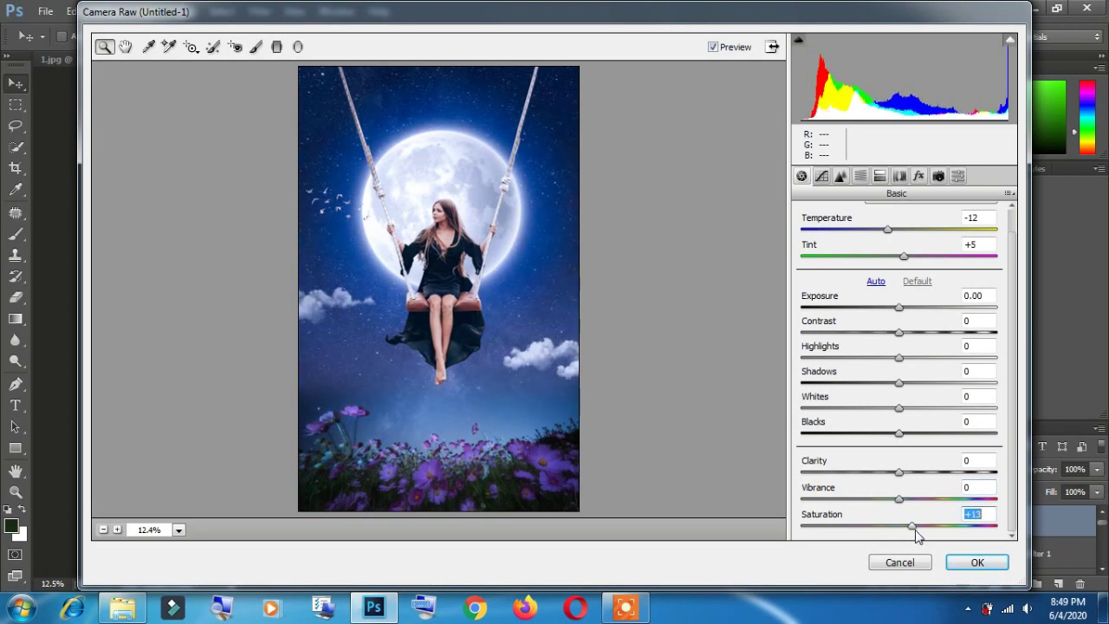
double_click(917, 527)
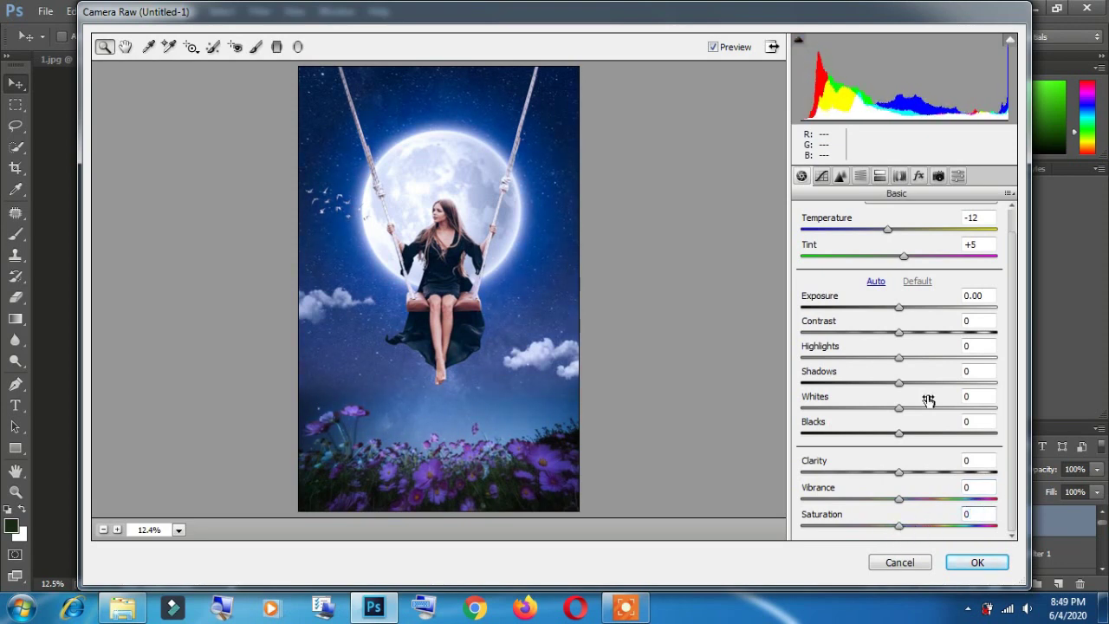
In Camera Raw's HSL luminance controls, brighten the oranges and darken the purples.
click(861, 176)
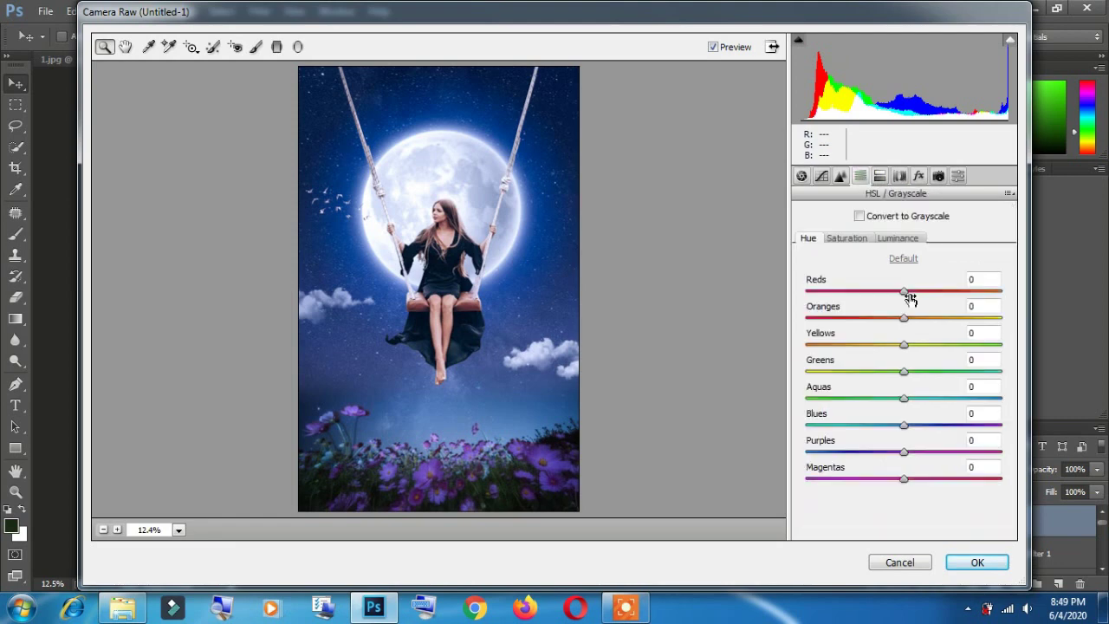
click(901, 239)
mouse_move(910, 322)
mouse_down()
mouse_move(954, 328)
mouse_move(916, 375)
mouse_up()
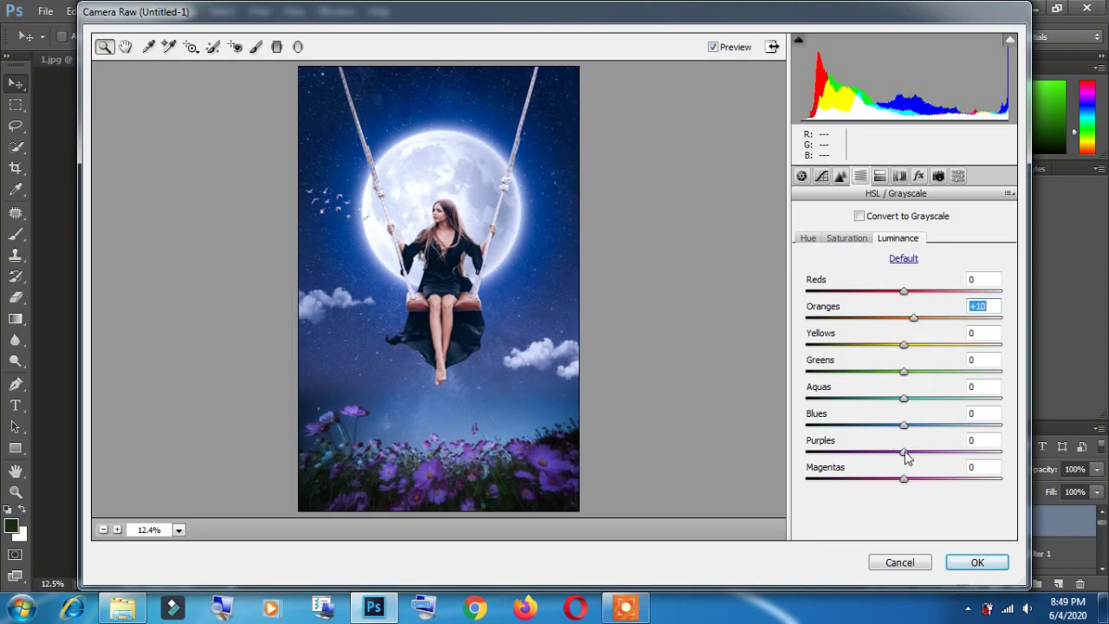
drag(904, 454, 856, 460)
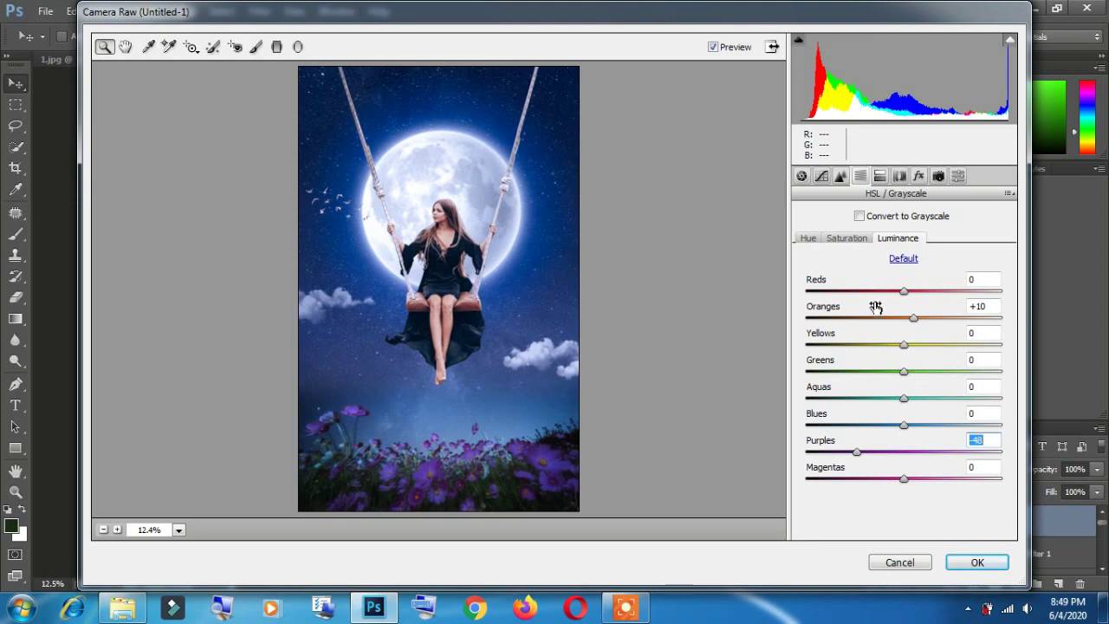
Adjust the yellows' hue, lower yellow saturation to -23, and apply the grade to Layer 2.
click(809, 239)
drag(904, 345, 918, 347)
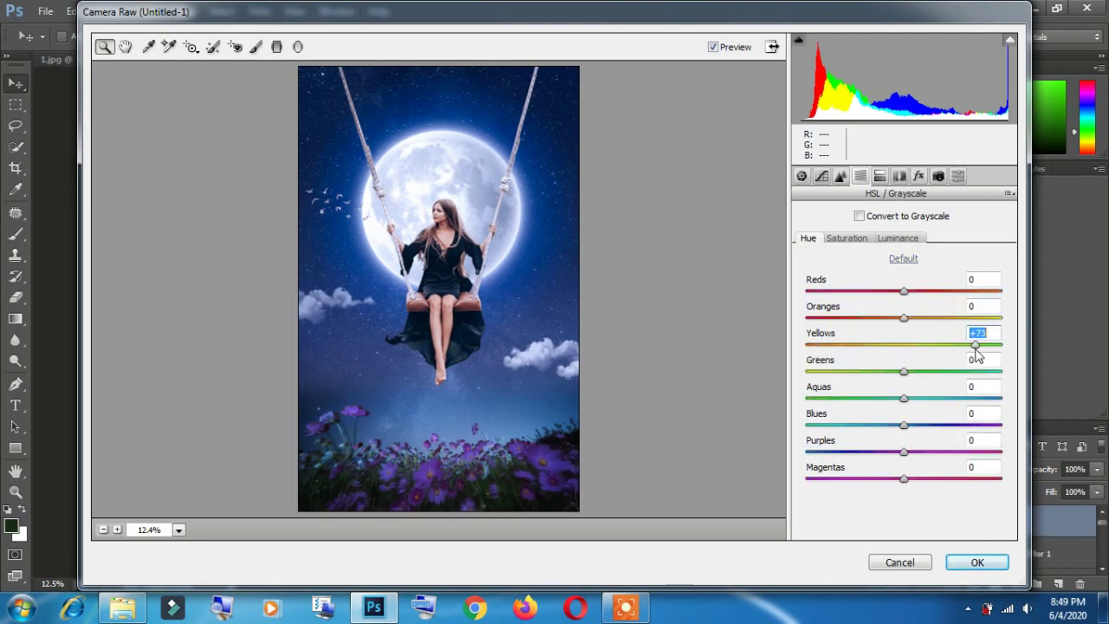
mouse_move(920, 350)
mouse_down()
mouse_move(905, 357)
mouse_move(943, 360)
mouse_move(888, 346)
mouse_move(882, 357)
mouse_up()
click(854, 242)
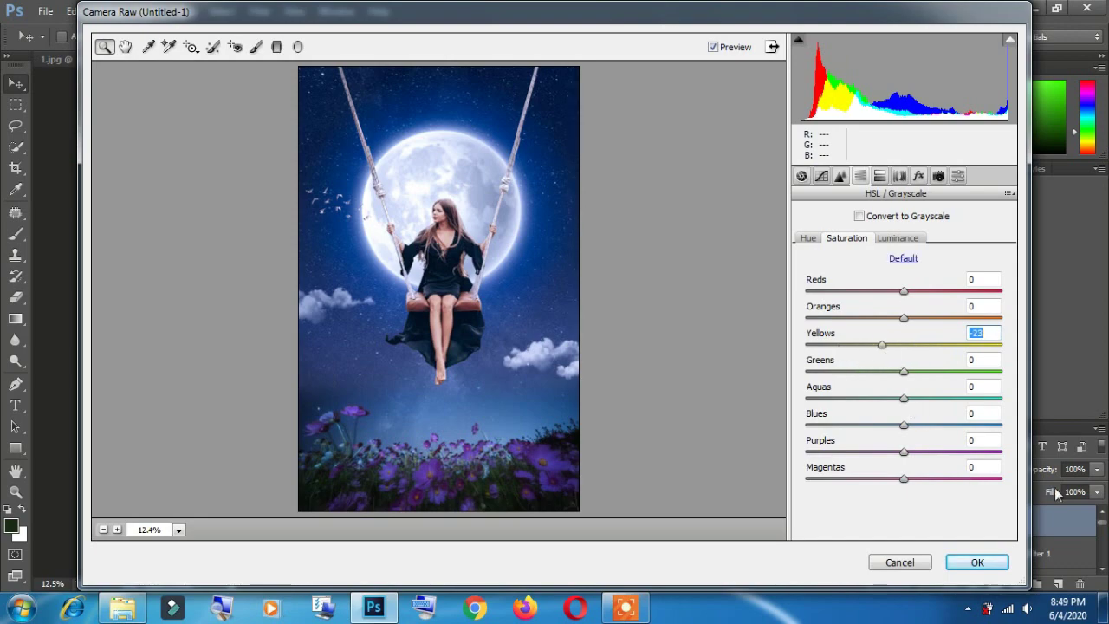
click(977, 563)
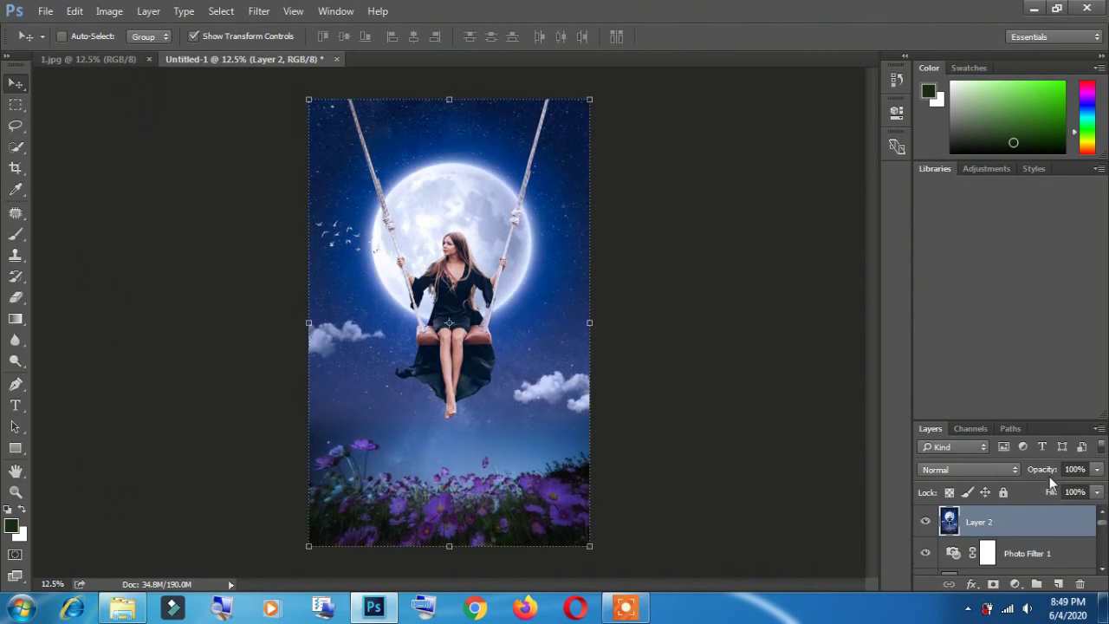
Drop Layer 2's opacity to 60% in the Layers panel.
drag(1046, 471, 1017, 470)
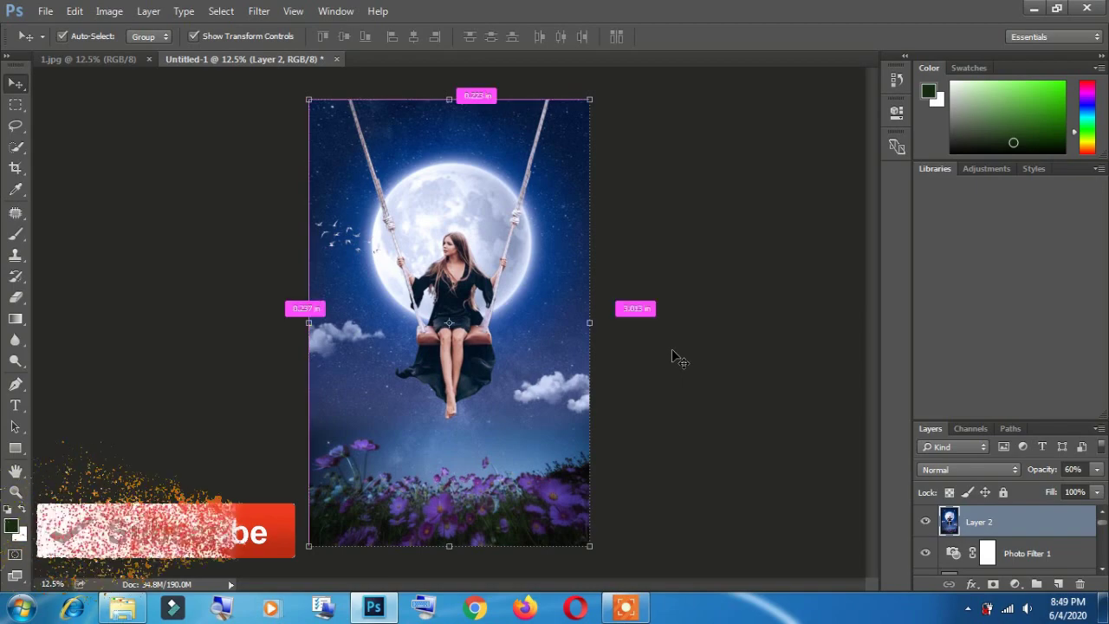
key(ctrl)
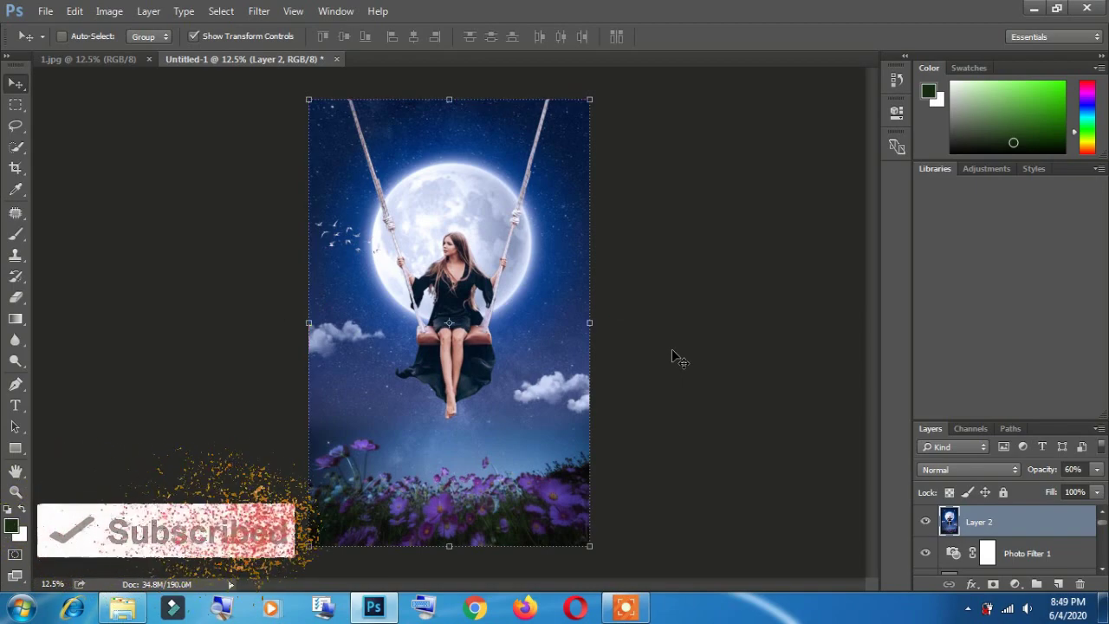